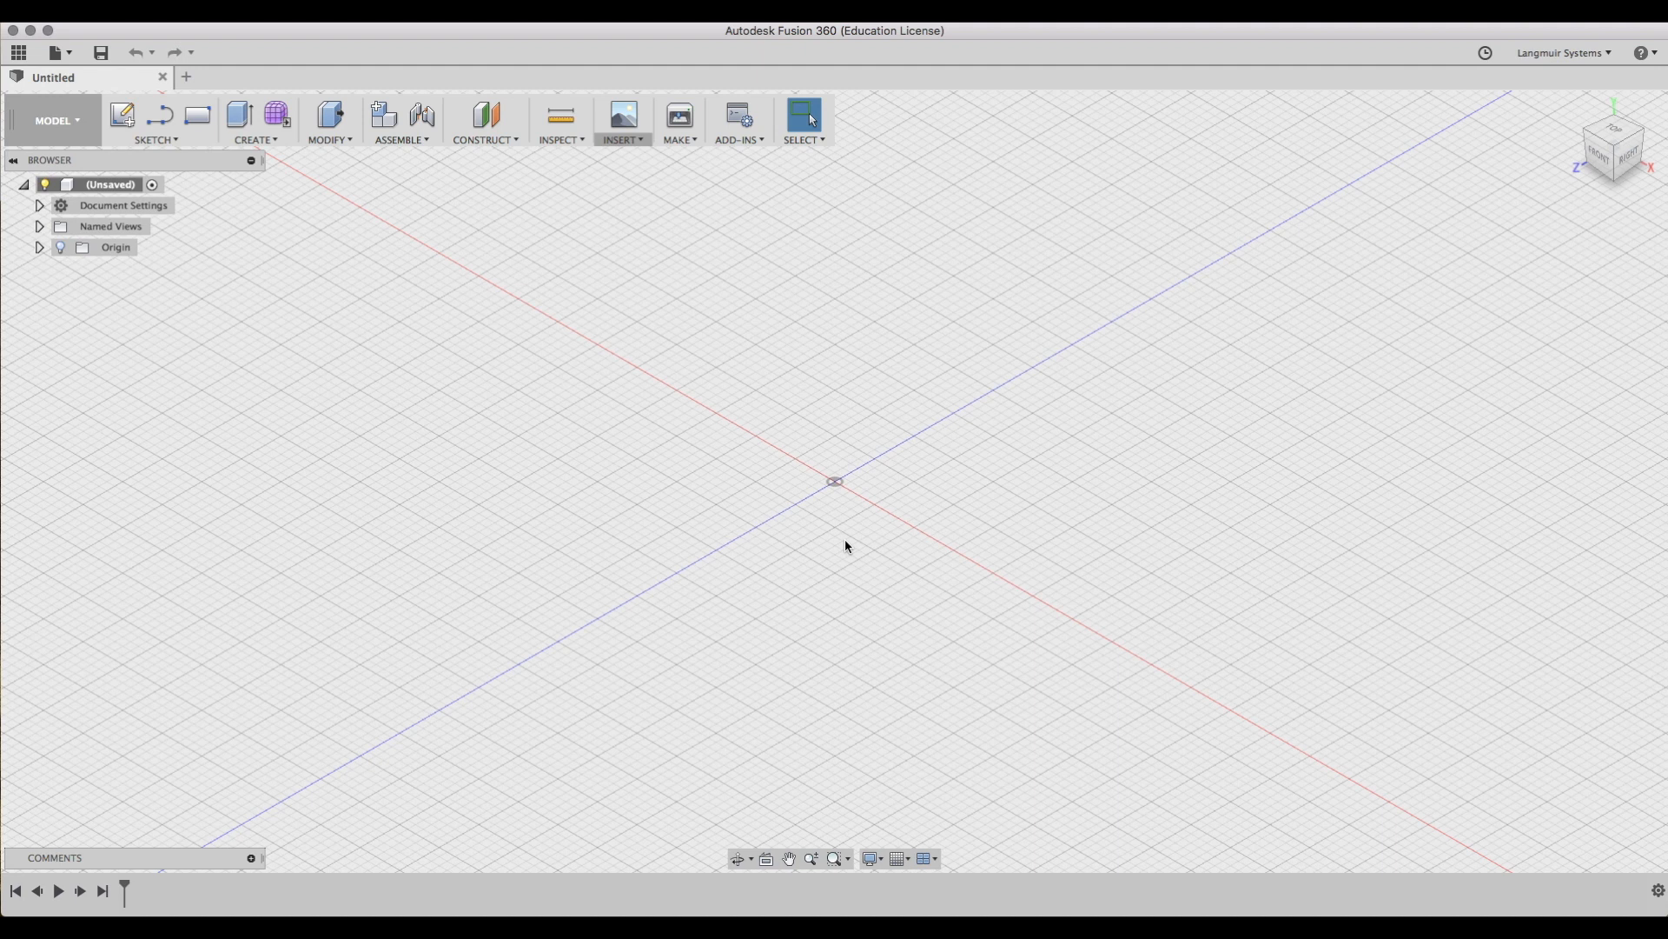
Create a sketch on the top plane and insert the DXF part outline into it in inches.
{"action": "left_click", "coordinate": [122, 116]}
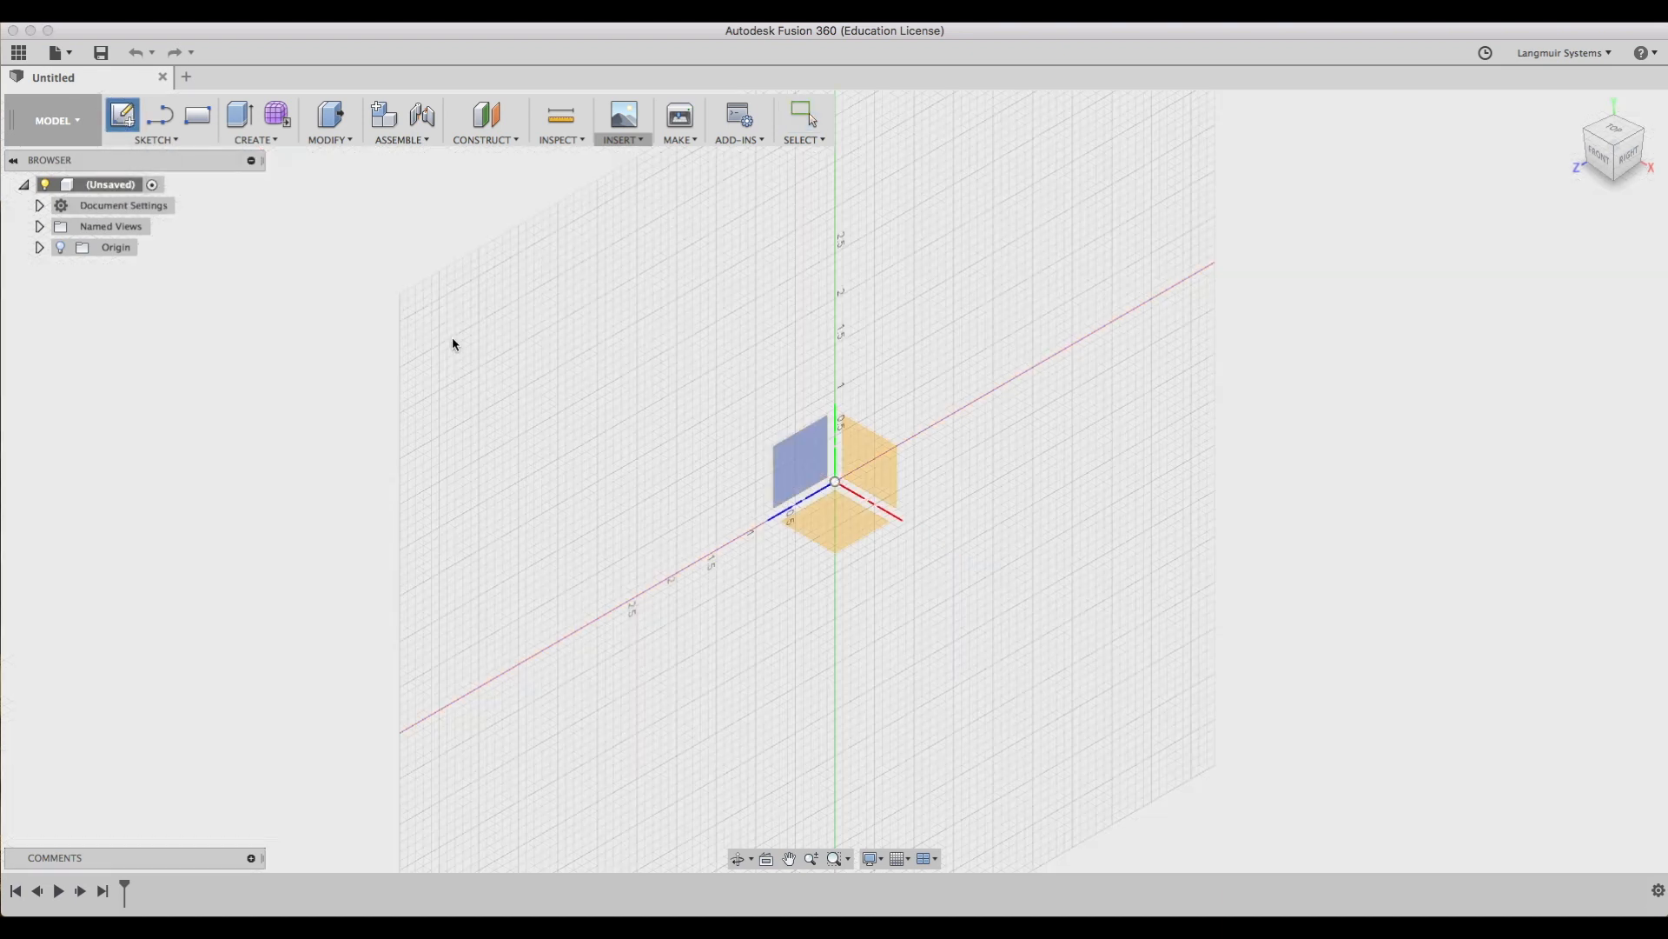
{"action": "left_click", "coordinate": [823, 513]}
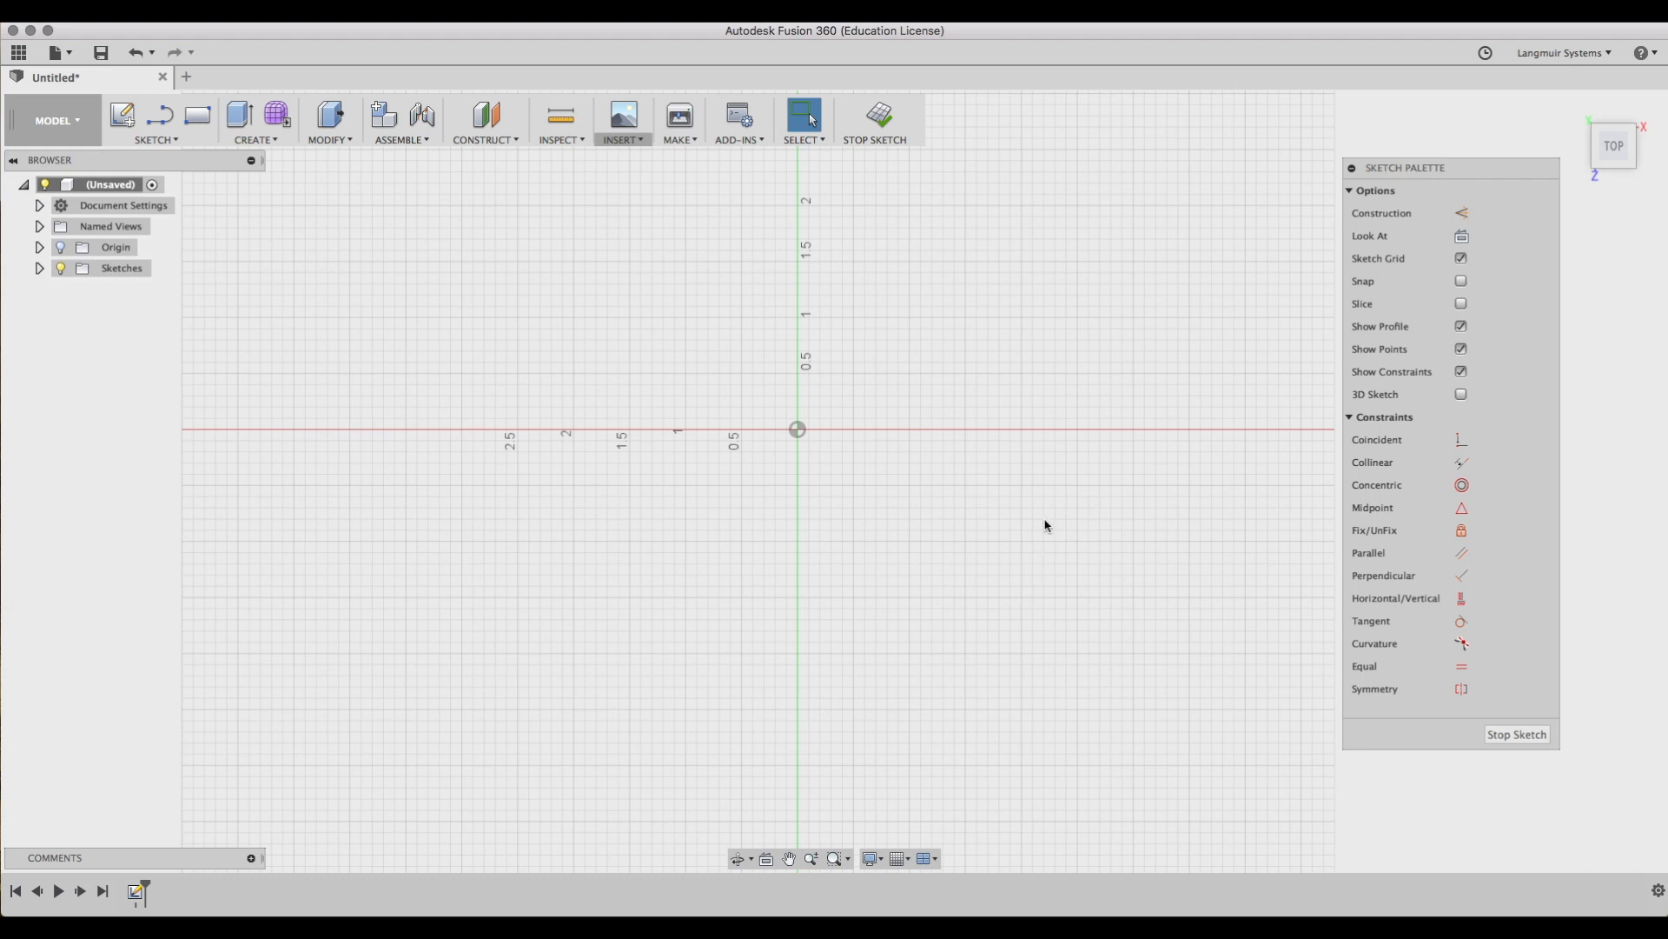
{"action": "left_click", "coordinate": [624, 122]}
{"action": "left_click", "coordinate": [692, 241]}
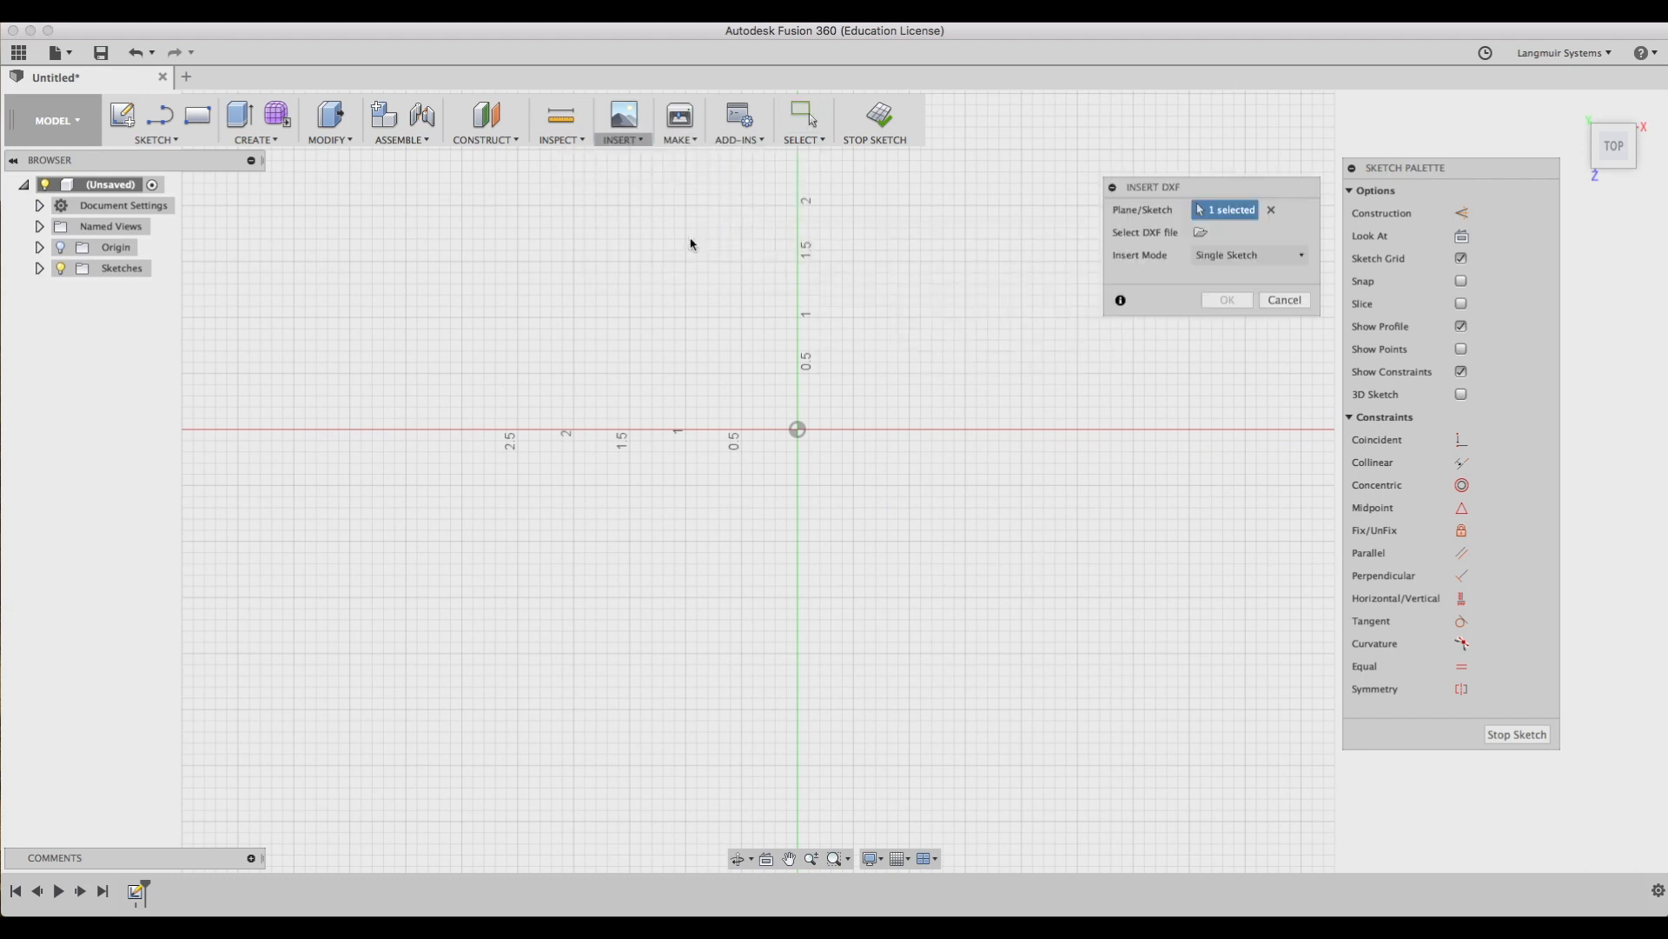
{"action": "left_click", "coordinate": [1201, 232]}
{"action": "left_click", "coordinate": [761, 181]}
{"action": "left_click", "coordinate": [1104, 465]}
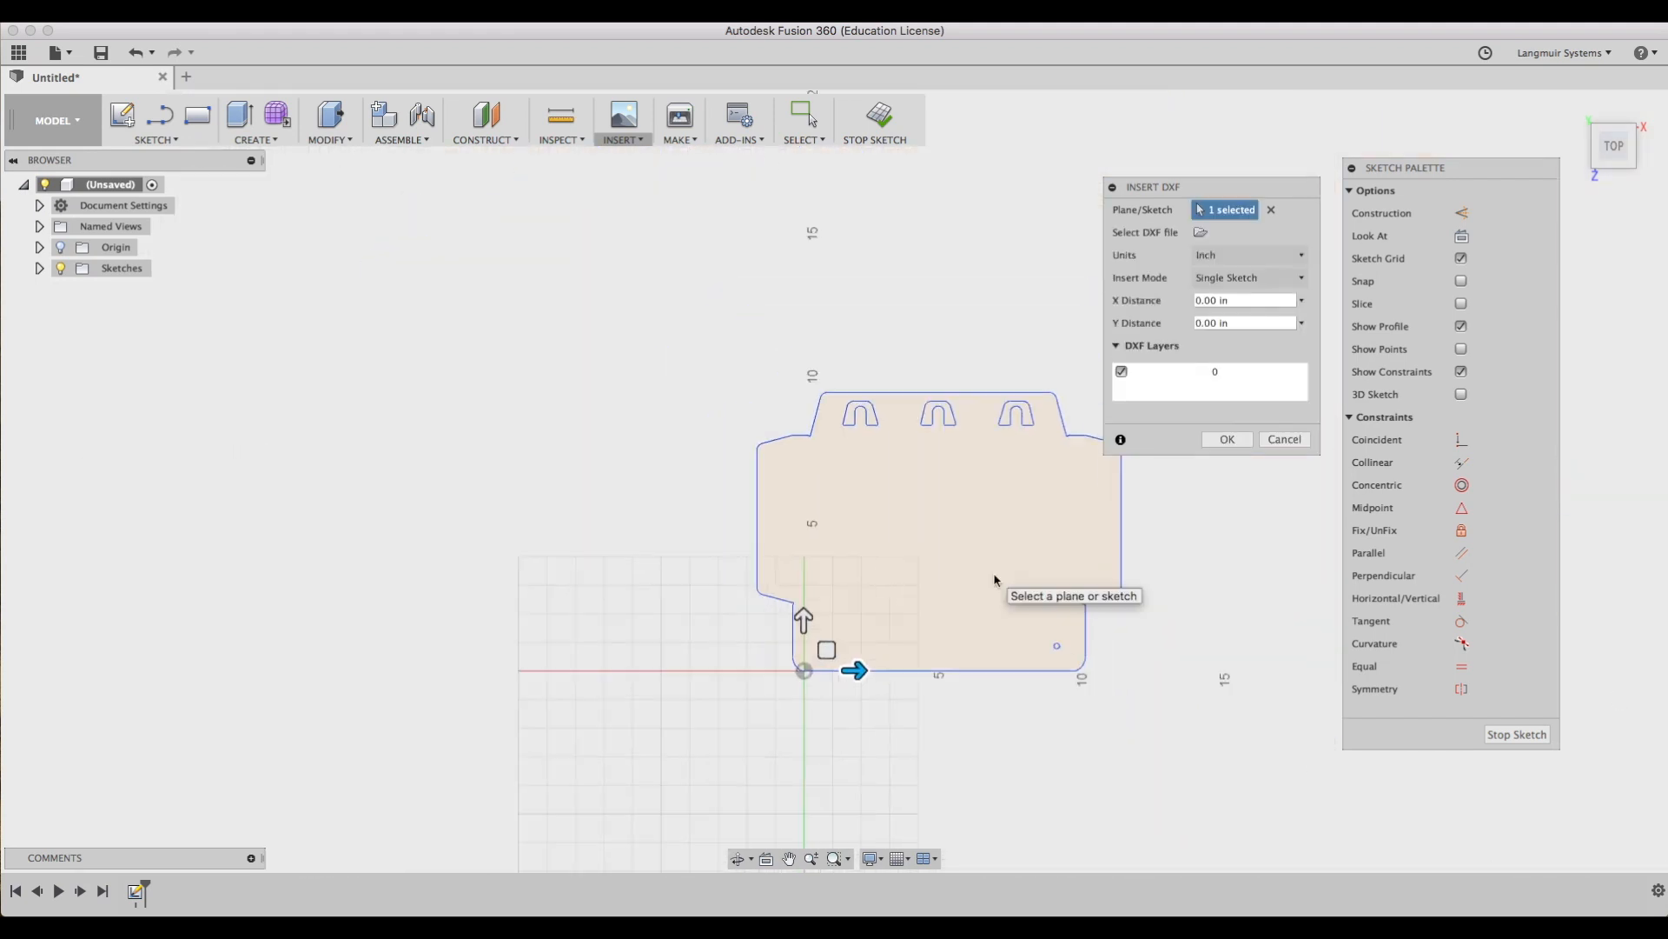
{"action": "left_click", "coordinate": [1208, 439]}
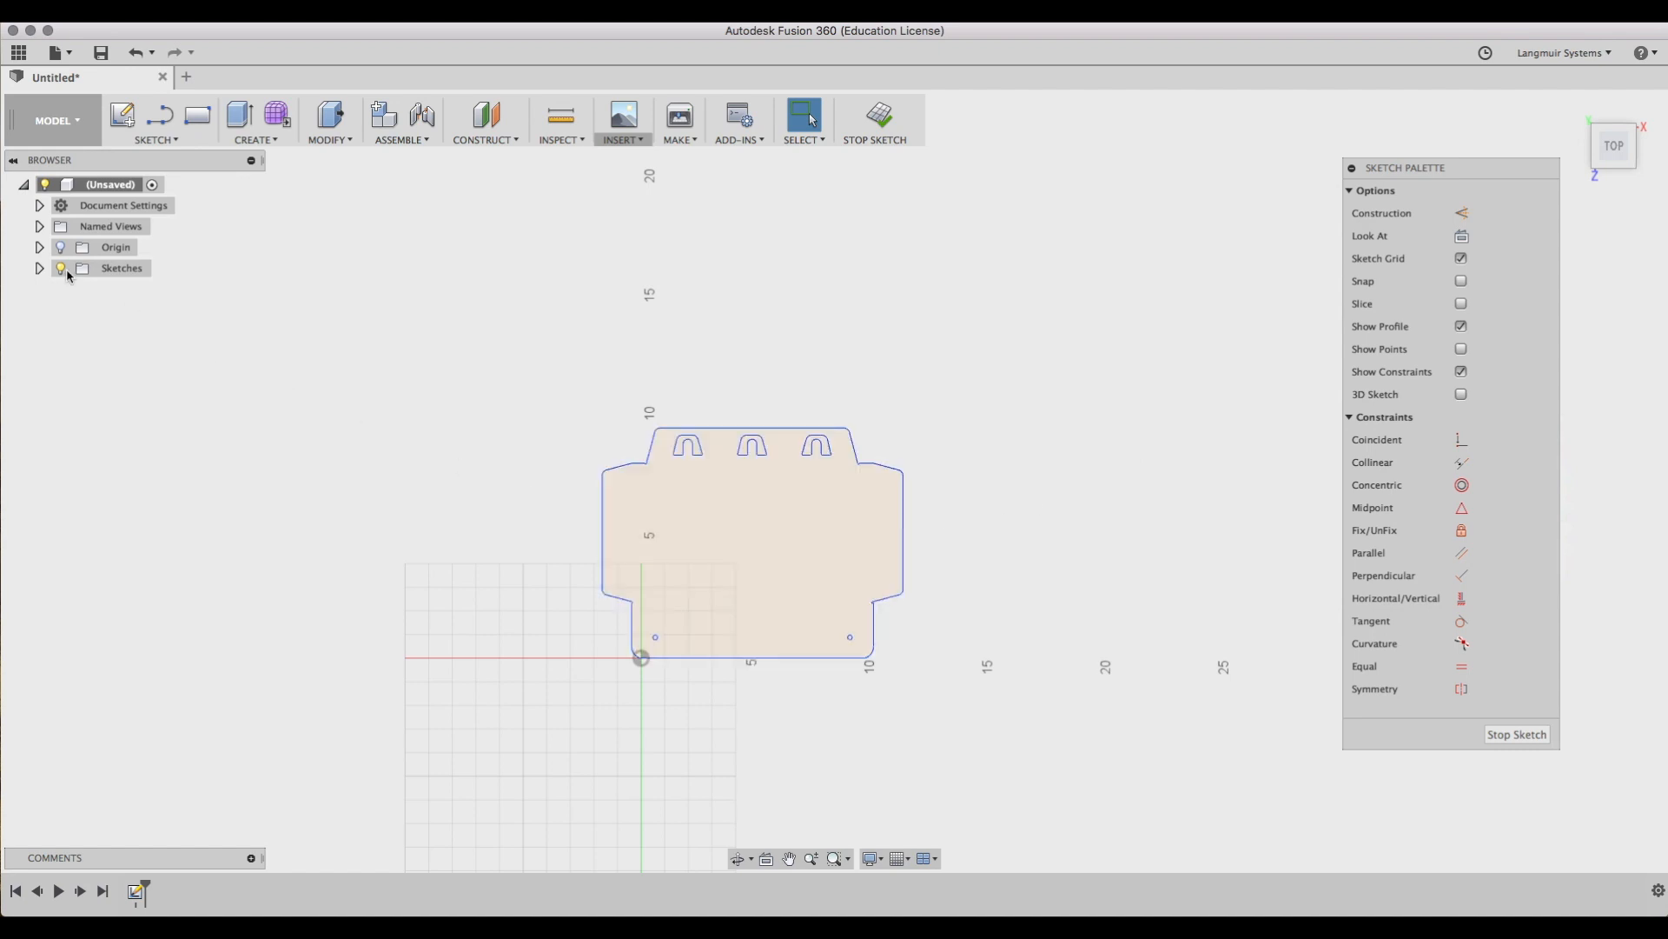
Finish the sketch and reopen Sketch1 for editing.
{"action": "left_click", "coordinate": [39, 268]}
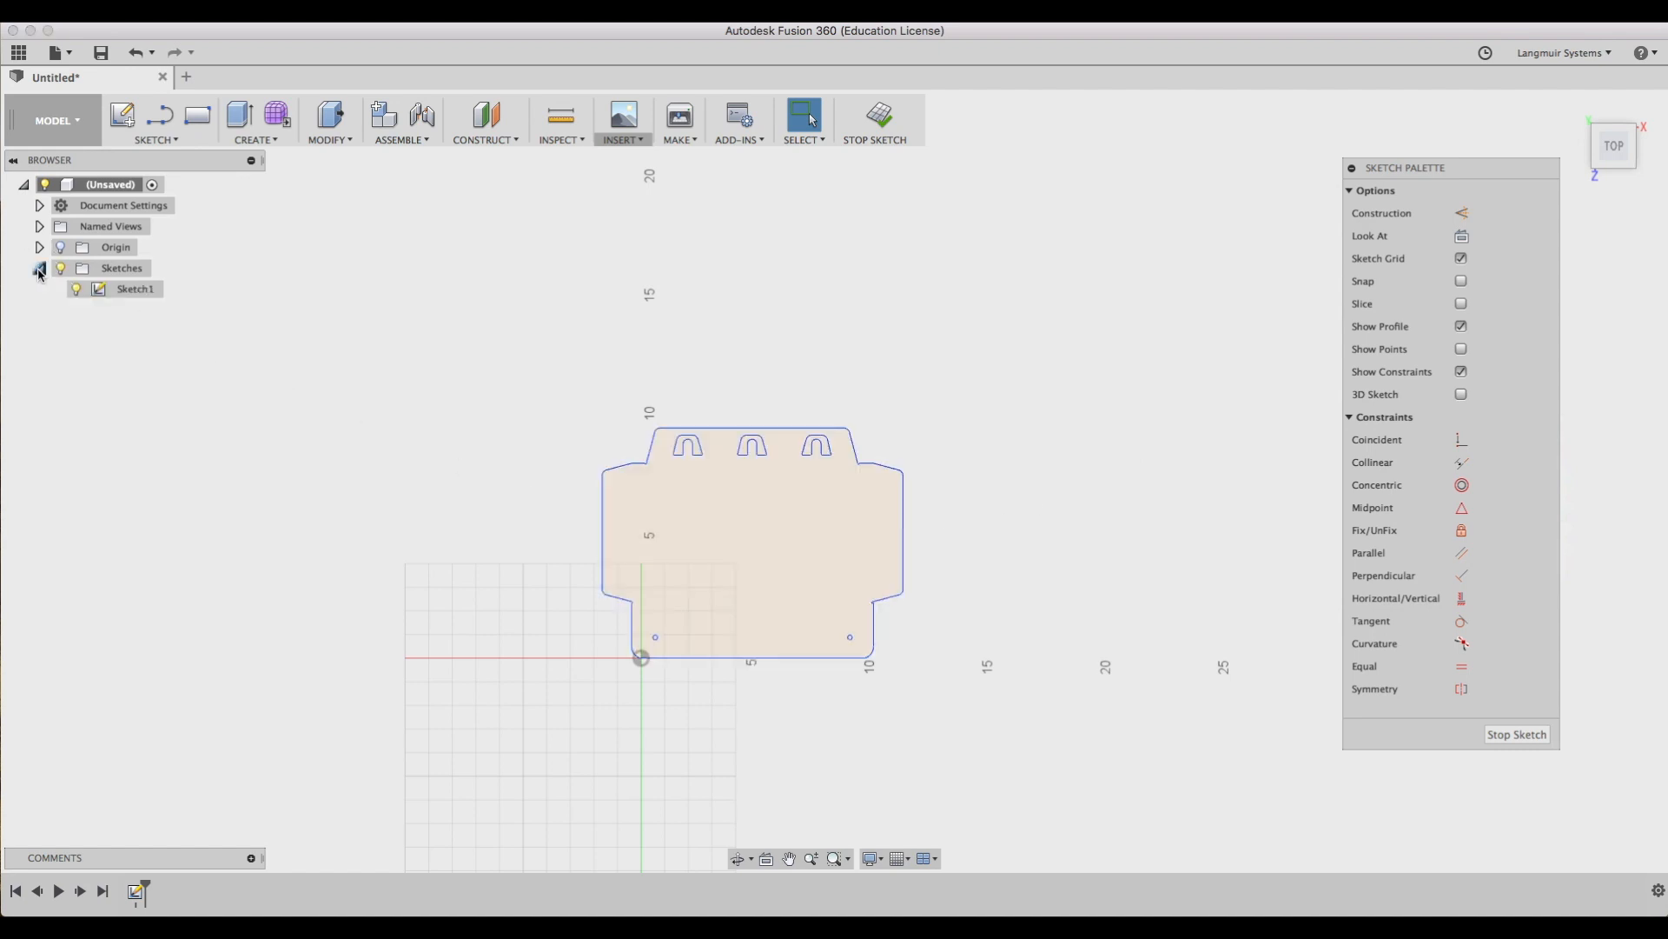
{"action": "left_click", "coordinate": [439, 524]}
{"action": "left_click", "coordinate": [880, 117]}
{"action": "right_click", "coordinate": [136, 289]}
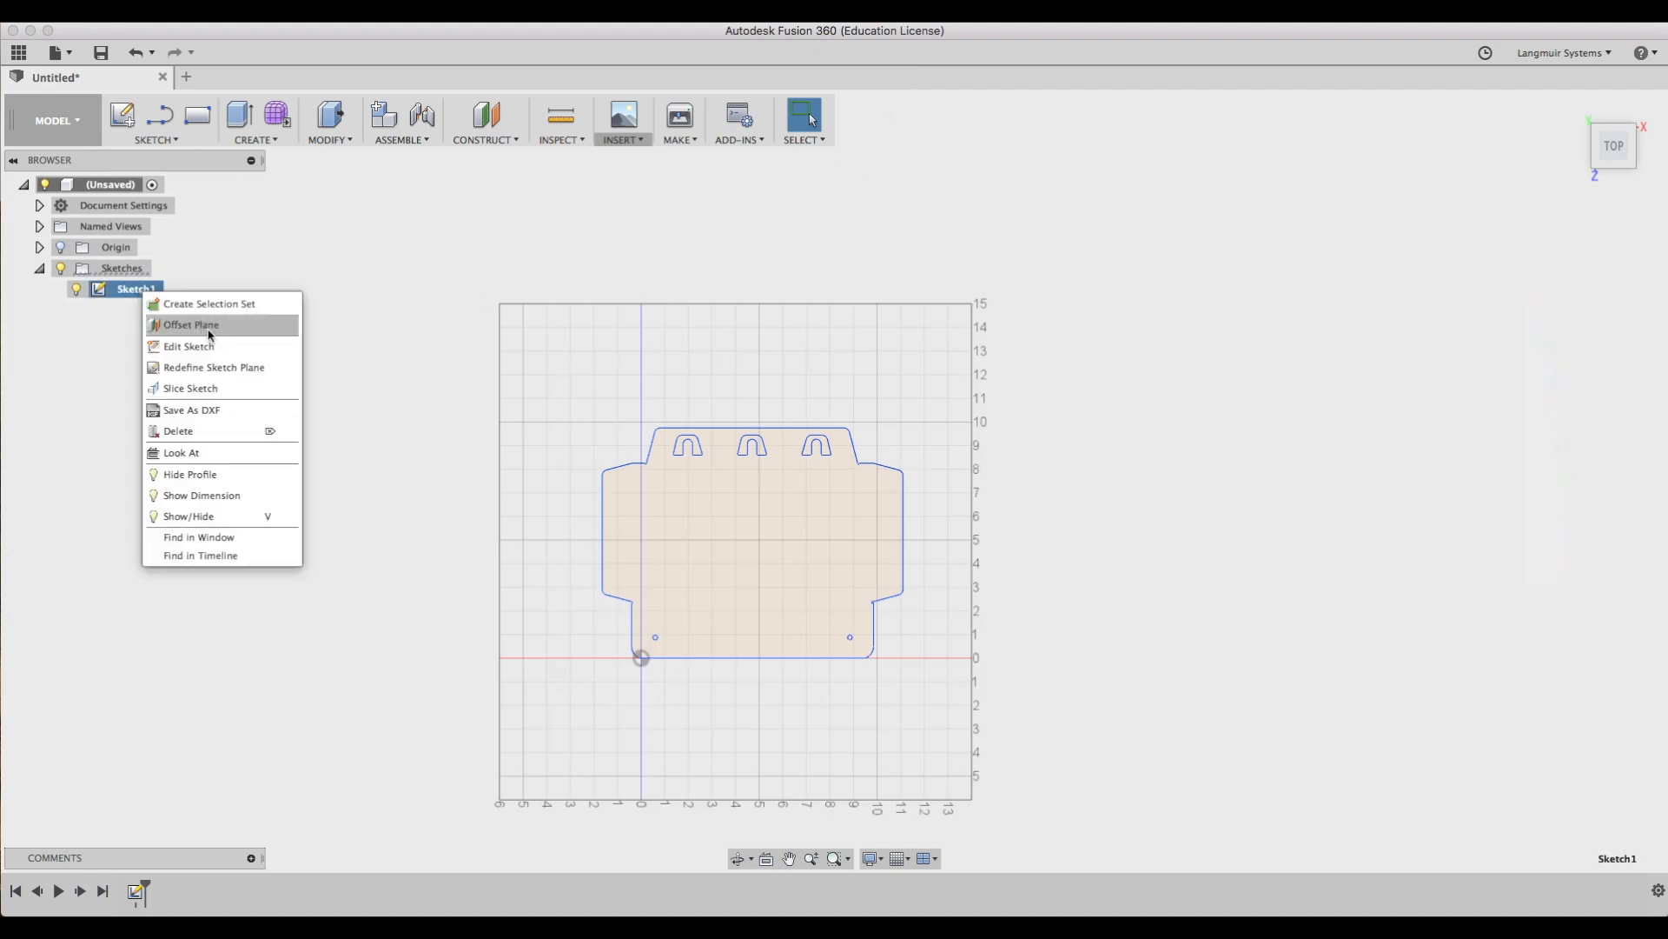
{"action": "left_click", "coordinate": [209, 343]}
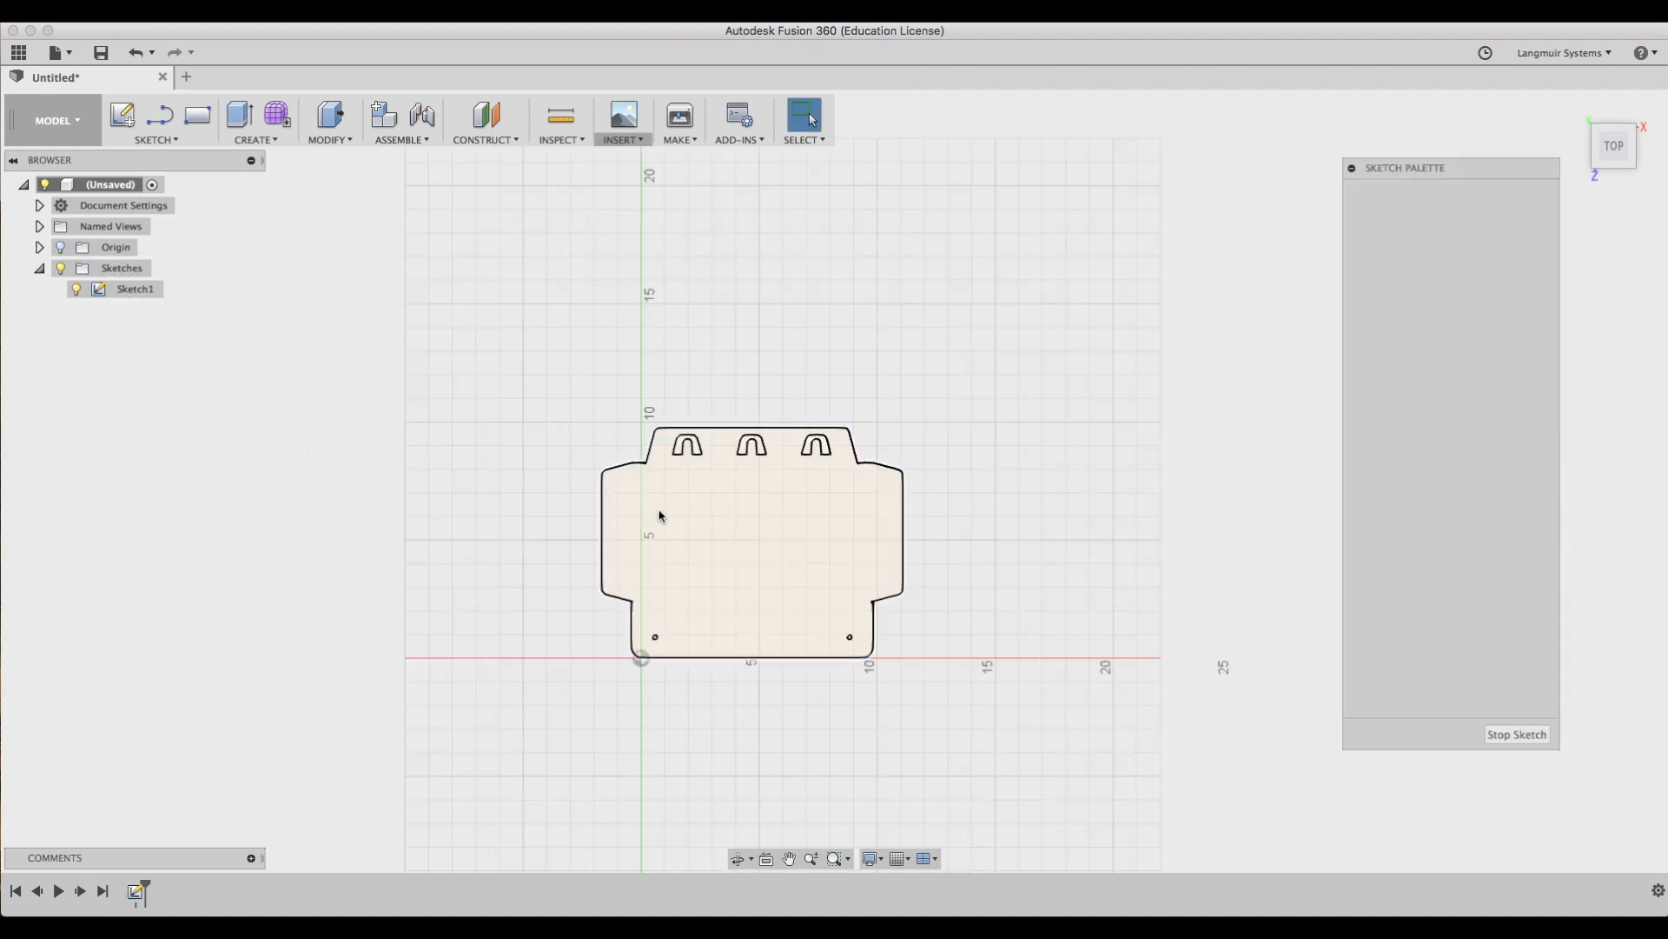
{"action": "left_click_drag", "start_coordinate": [532, 400], "coordinate": [1025, 704]}
{"action": "mouse_move", "coordinate": [904, 529]}
{"action": "left_mouse_down"}
{"action": "mouse_move", "coordinate": [1212, 488]}
{"action": "mouse_move", "coordinate": [802, 494]}
{"action": "left_mouse_up"}
{"action": "mouse_move", "coordinate": [606, 528]}
{"action": "left_mouse_down"}
{"action": "mouse_move", "coordinate": [475, 539]}
{"action": "mouse_move", "coordinate": [445, 512]}
{"action": "mouse_move", "coordinate": [611, 533]}
{"action": "mouse_move", "coordinate": [593, 483]}
{"action": "left_mouse_up"}
{"action": "key", "text": "super+z"}
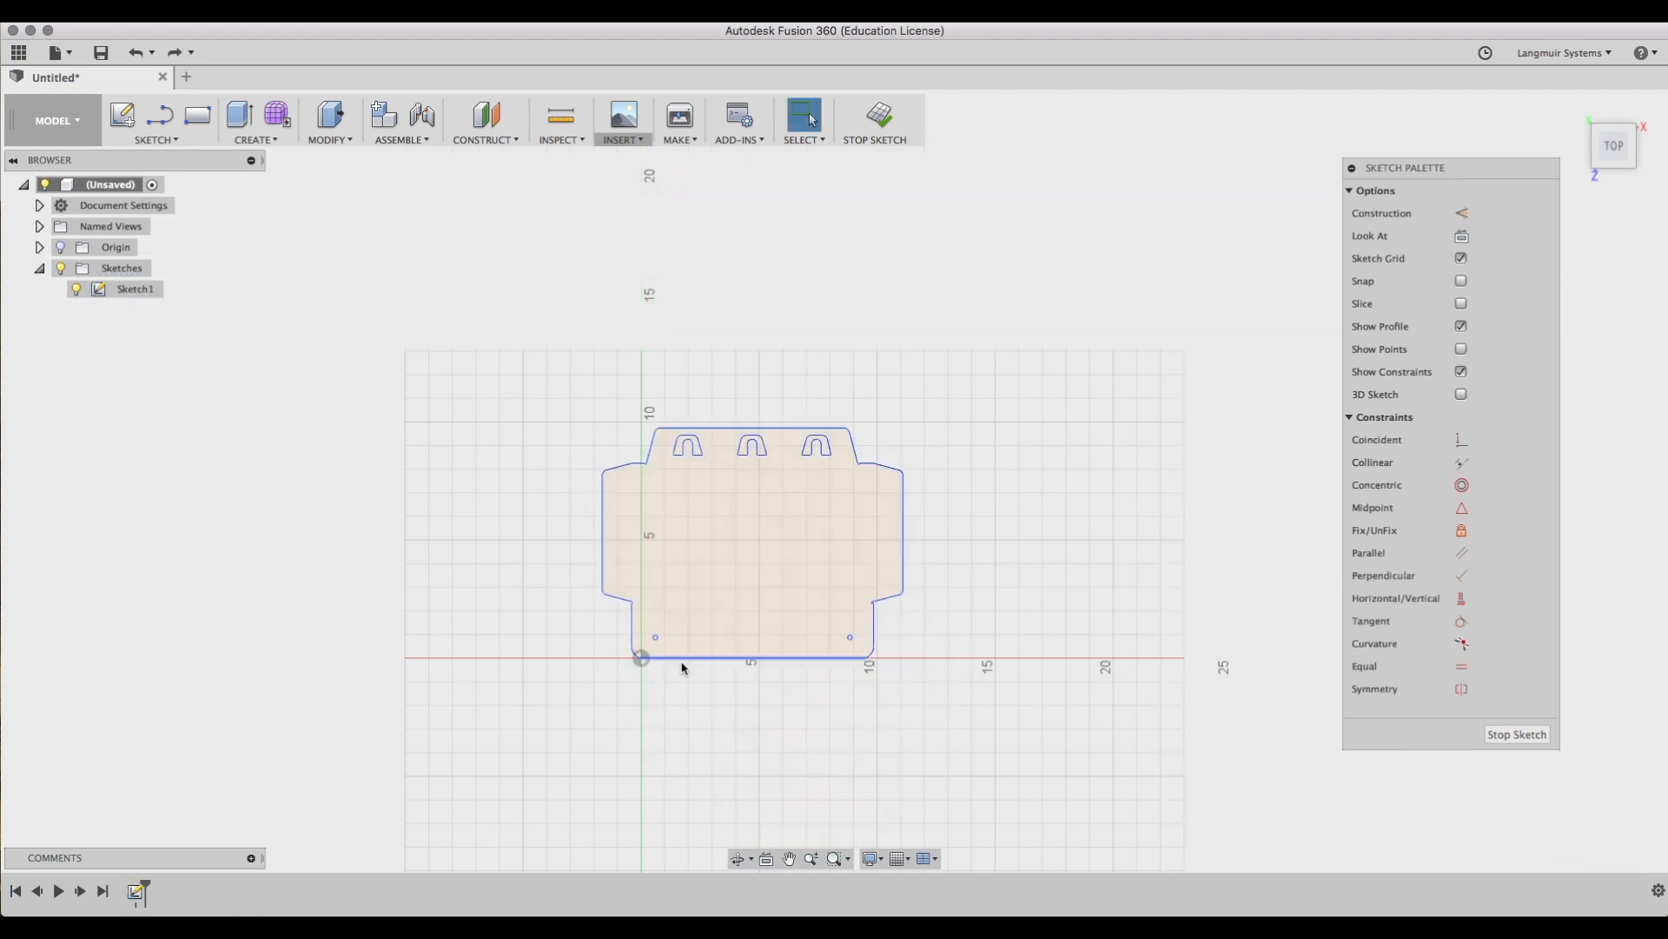
Delete the coincident constraint tying the outline's corner to the sketch origin.
{"action": "scroll", "coordinate": [639, 668], "scroll_direction": "up", "scroll_amount": 10}
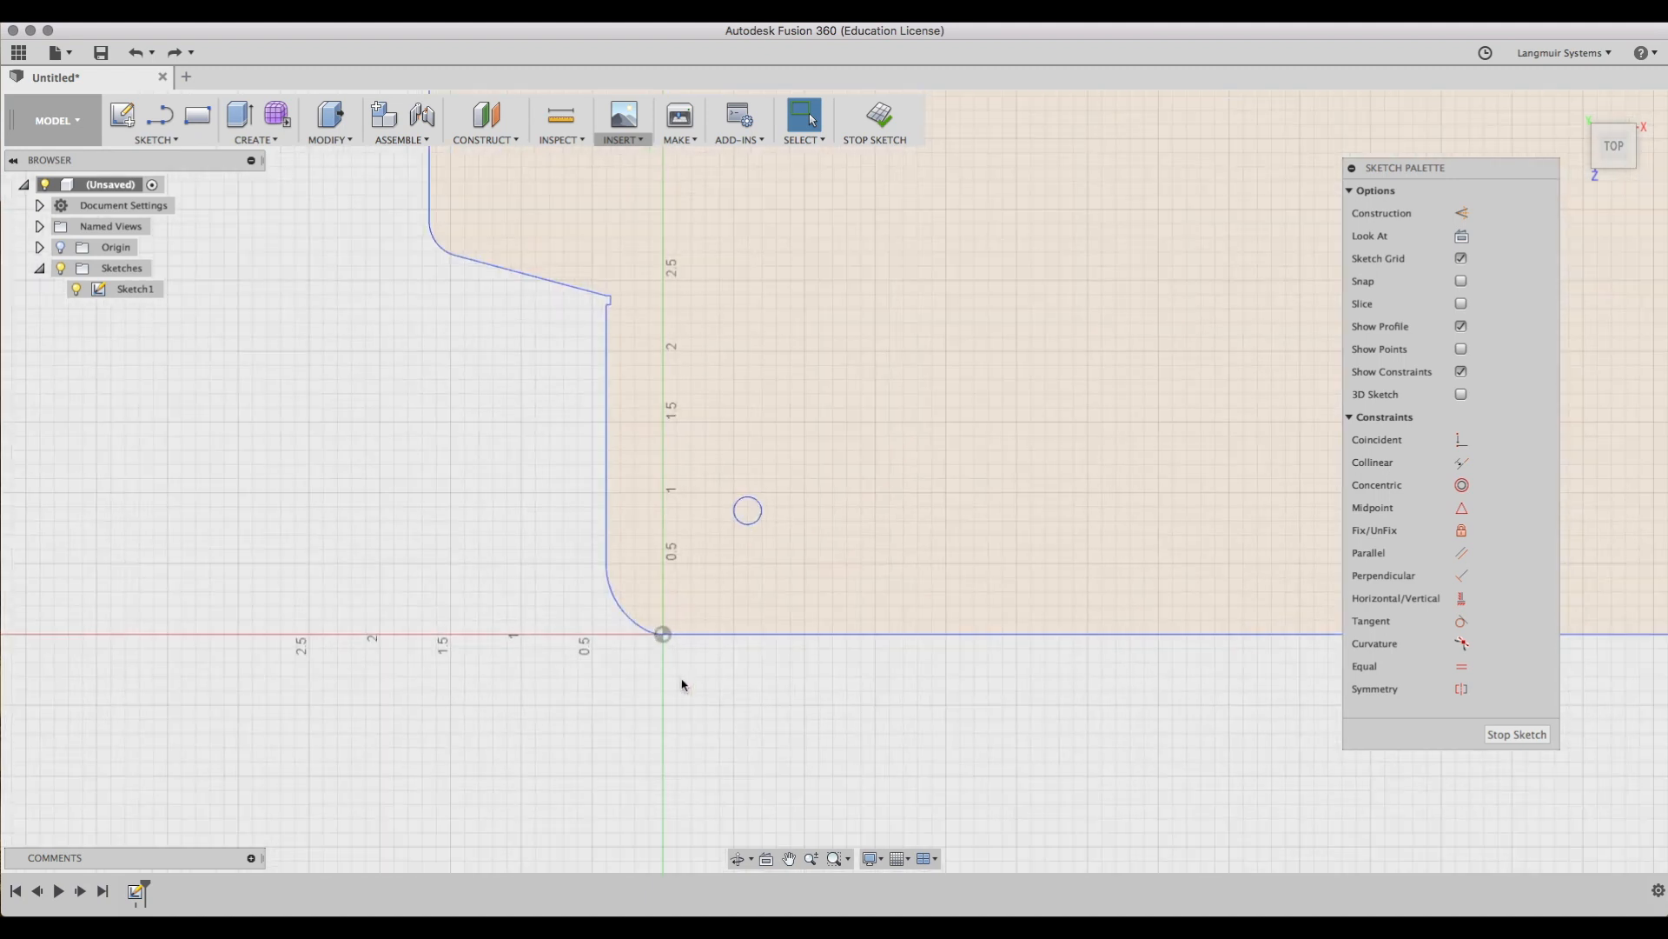
{"action": "right_click", "coordinate": [663, 635]}
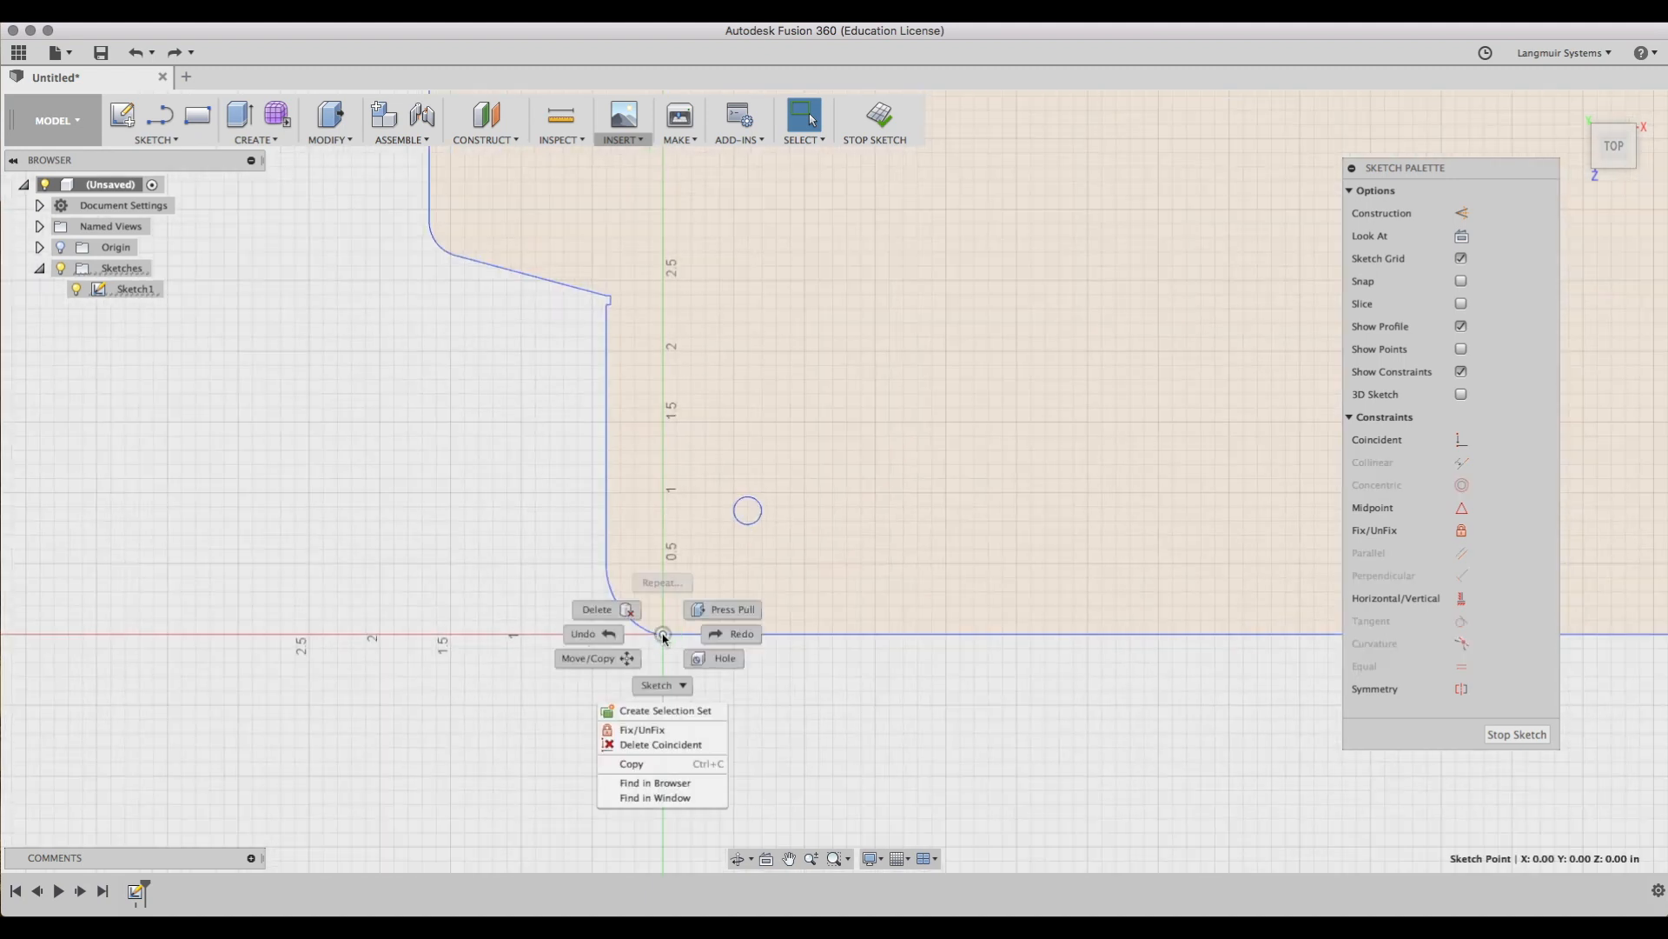
{"action": "left_click", "coordinate": [712, 745]}
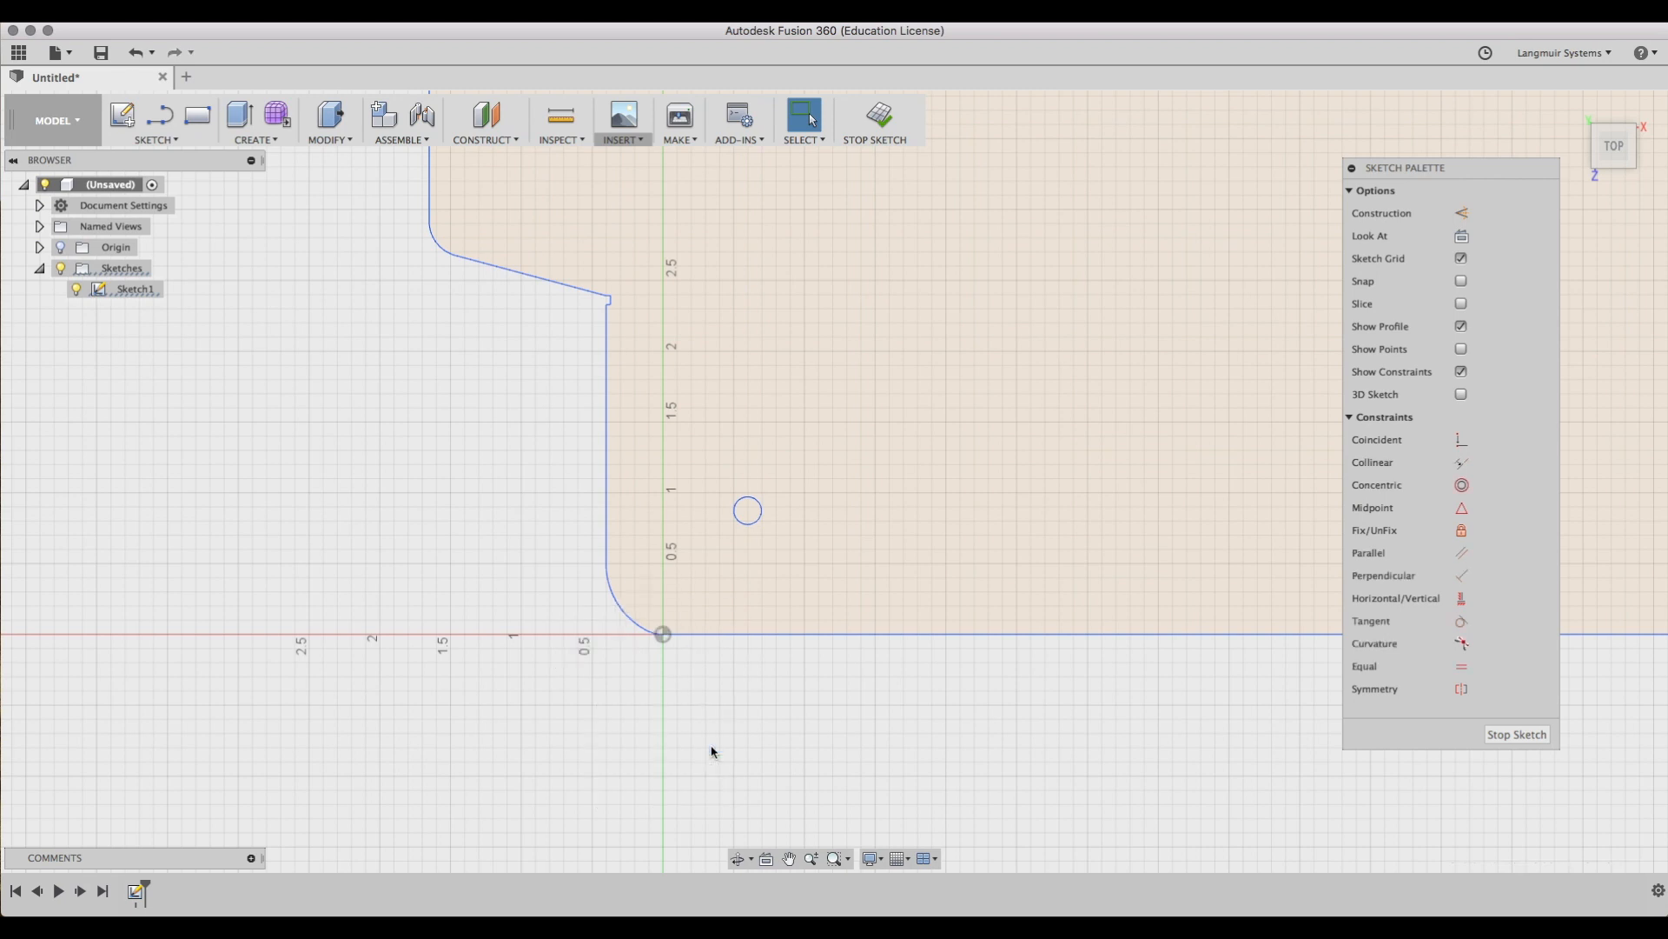
Select the whole outline and drag it upward away from the origin.
{"action": "scroll", "coordinate": [712, 752], "scroll_direction": "down", "scroll_amount": 10}
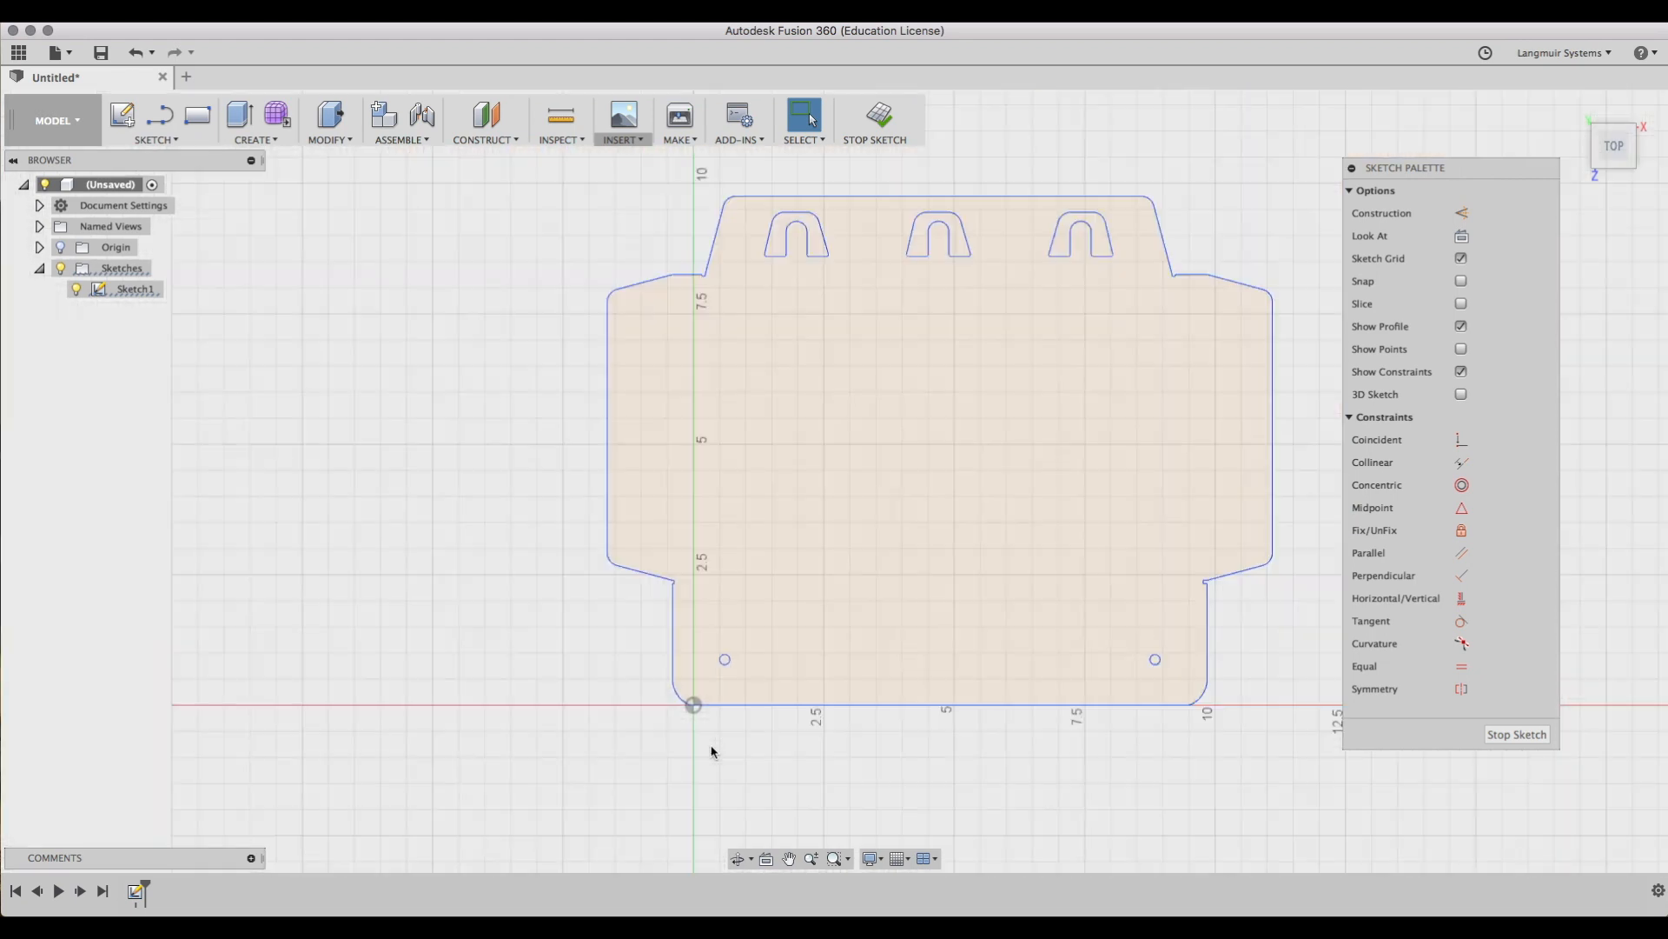
{"action": "scroll", "coordinate": [925, 606], "scroll_direction": "up", "scroll_amount": 6}
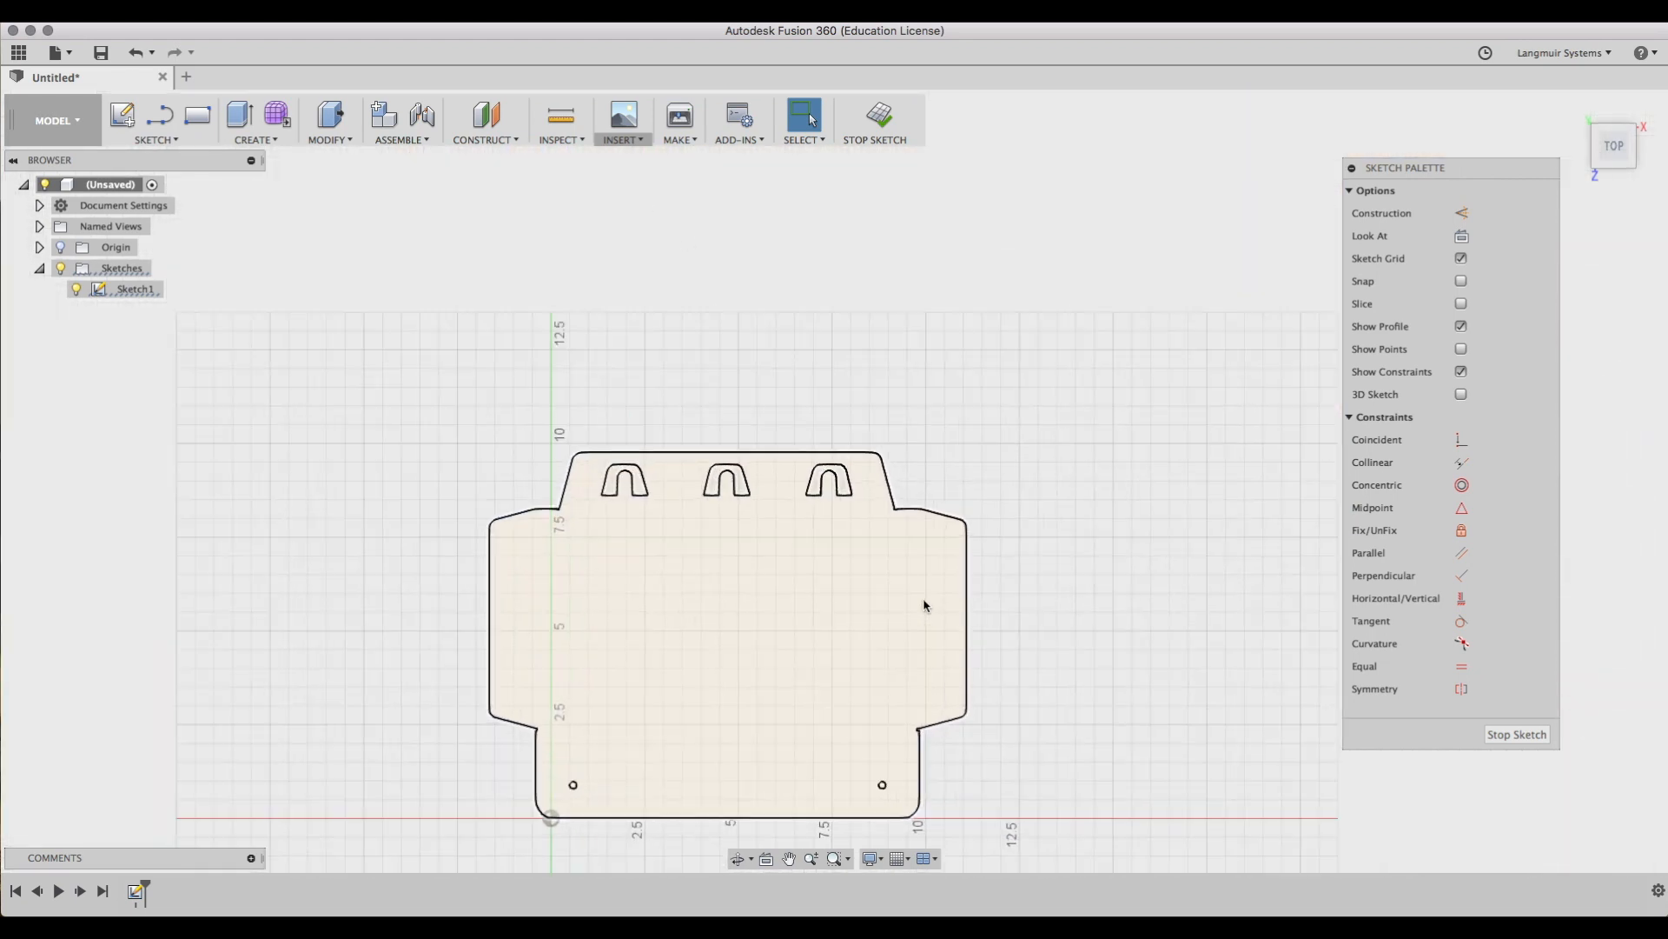
{"action": "scroll", "coordinate": [1008, 652], "scroll_direction": "down", "scroll_amount": 5}
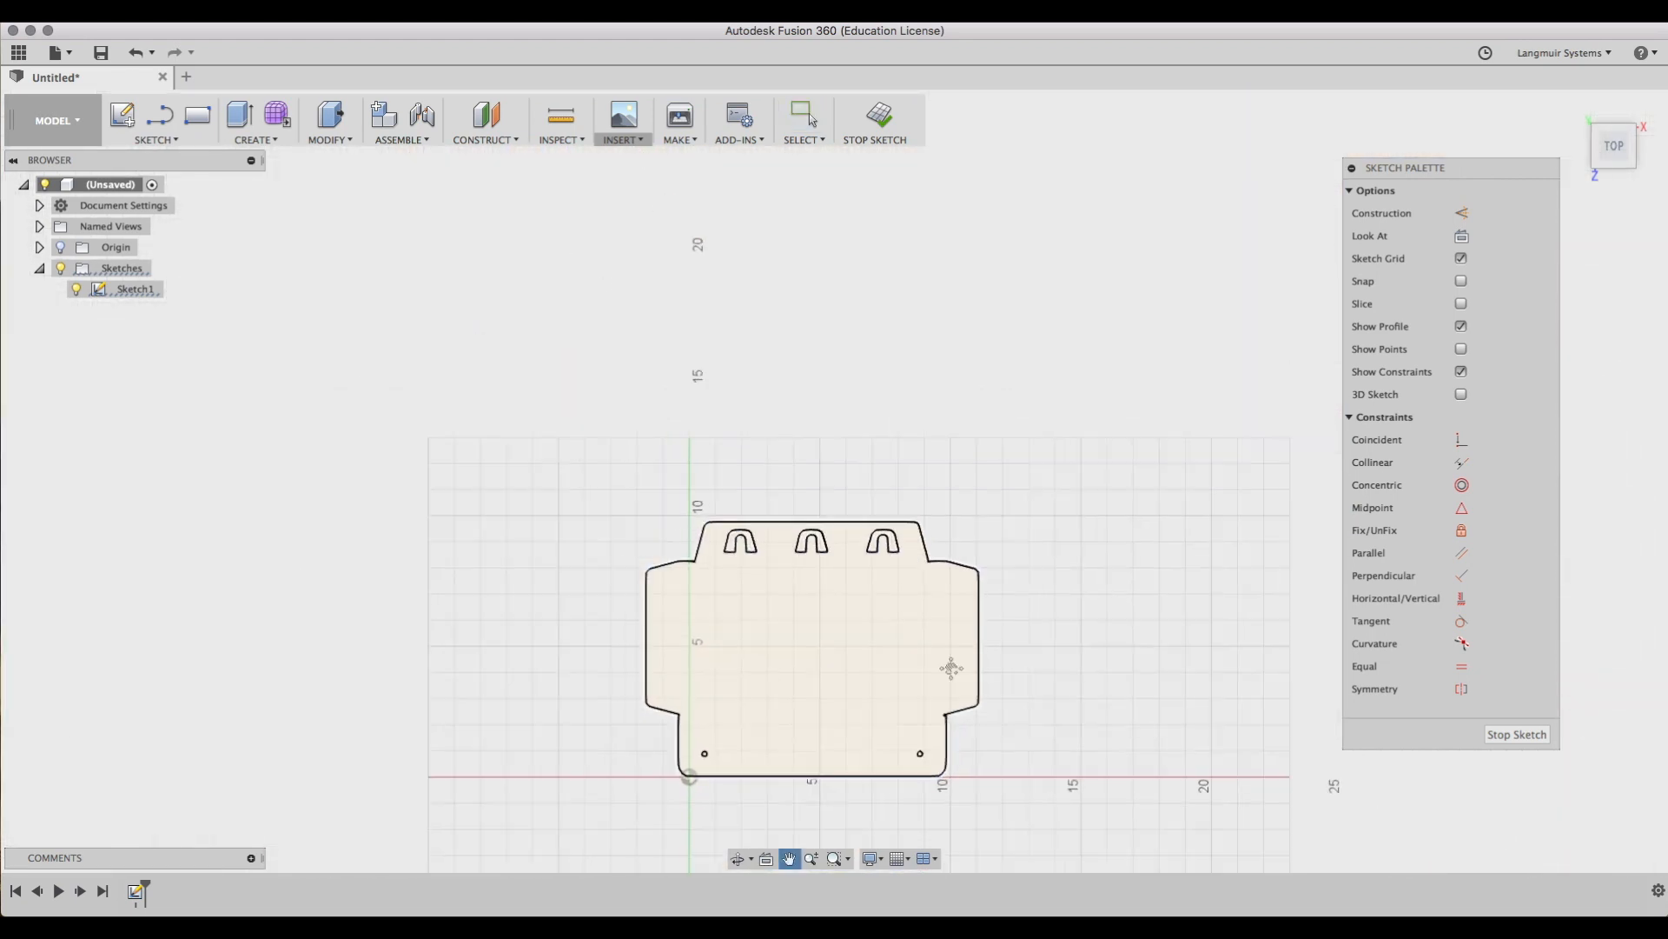
{"action": "middle_click_drag", "start_coordinate": [950, 670], "coordinate": [941, 580]}
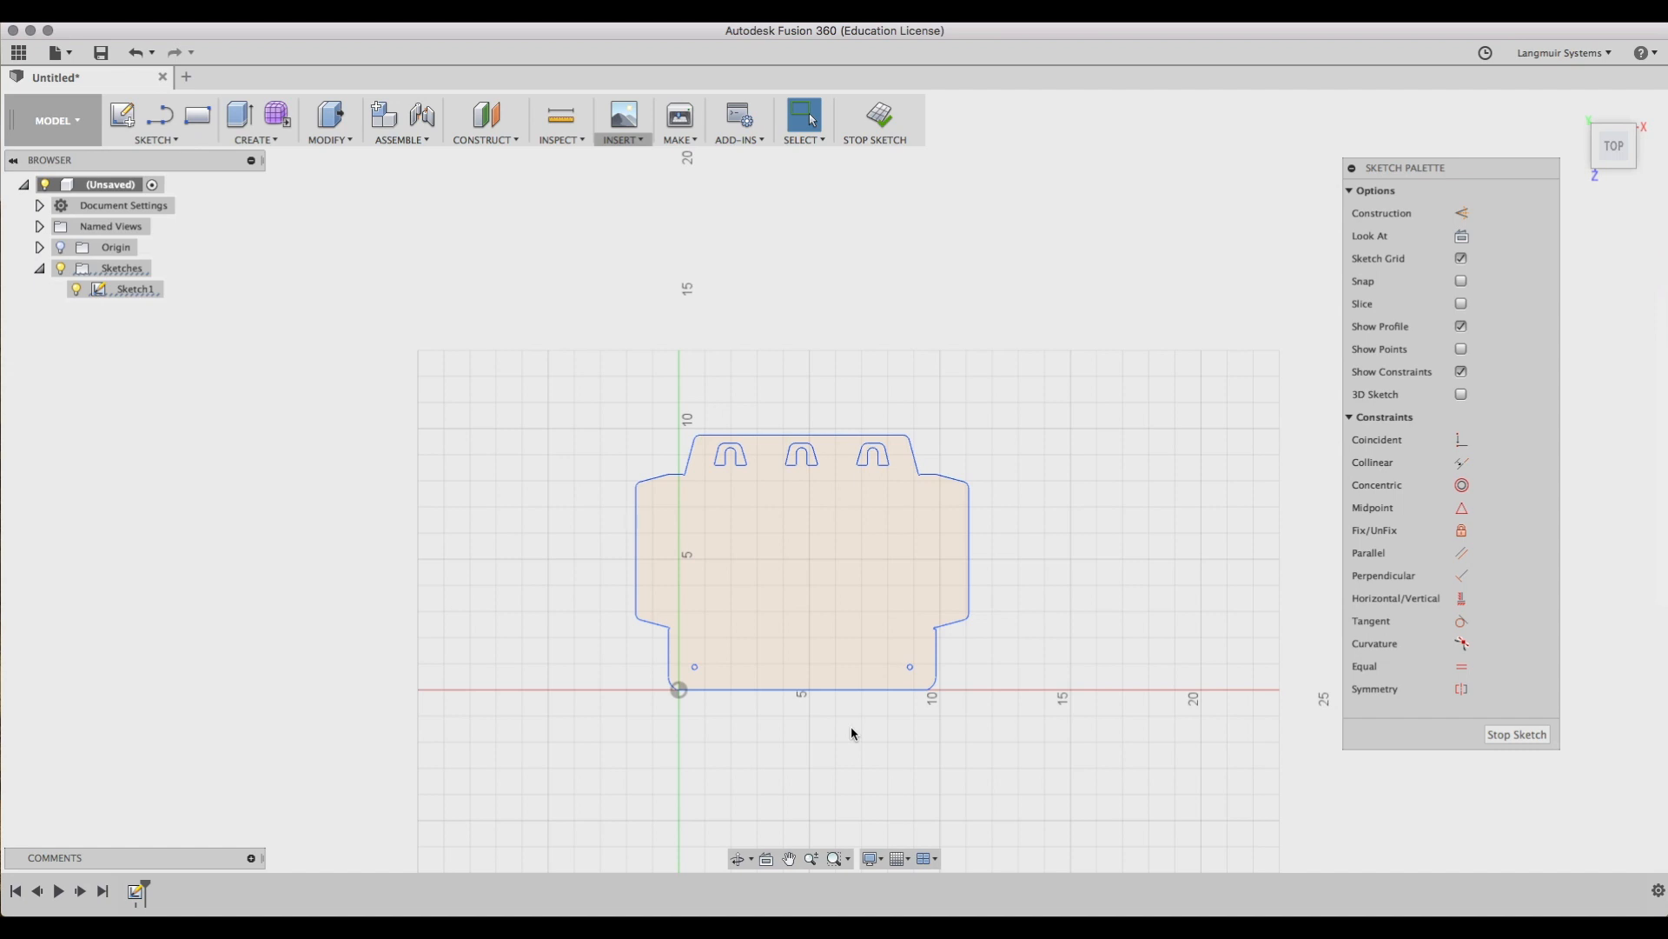
{"action": "mouse_move", "coordinate": [522, 377]}
{"action": "left_mouse_down"}
{"action": "mouse_move", "coordinate": [938, 636]}
{"action": "mouse_move", "coordinate": [1044, 743]}
{"action": "left_mouse_up"}
{"action": "mouse_move", "coordinate": [972, 570]}
{"action": "left_mouse_down"}
{"action": "mouse_move", "coordinate": [1177, 552]}
{"action": "mouse_move", "coordinate": [1136, 369]}
{"action": "mouse_move", "coordinate": [887, 451]}
{"action": "mouse_move", "coordinate": [801, 547]}
{"action": "mouse_move", "coordinate": [914, 688]}
{"action": "mouse_move", "coordinate": [1061, 644]}
{"action": "mouse_move", "coordinate": [1148, 559]}
{"action": "left_mouse_up"}
{"action": "left_click_drag", "start_coordinate": [821, 553], "coordinate": [640, 480]}
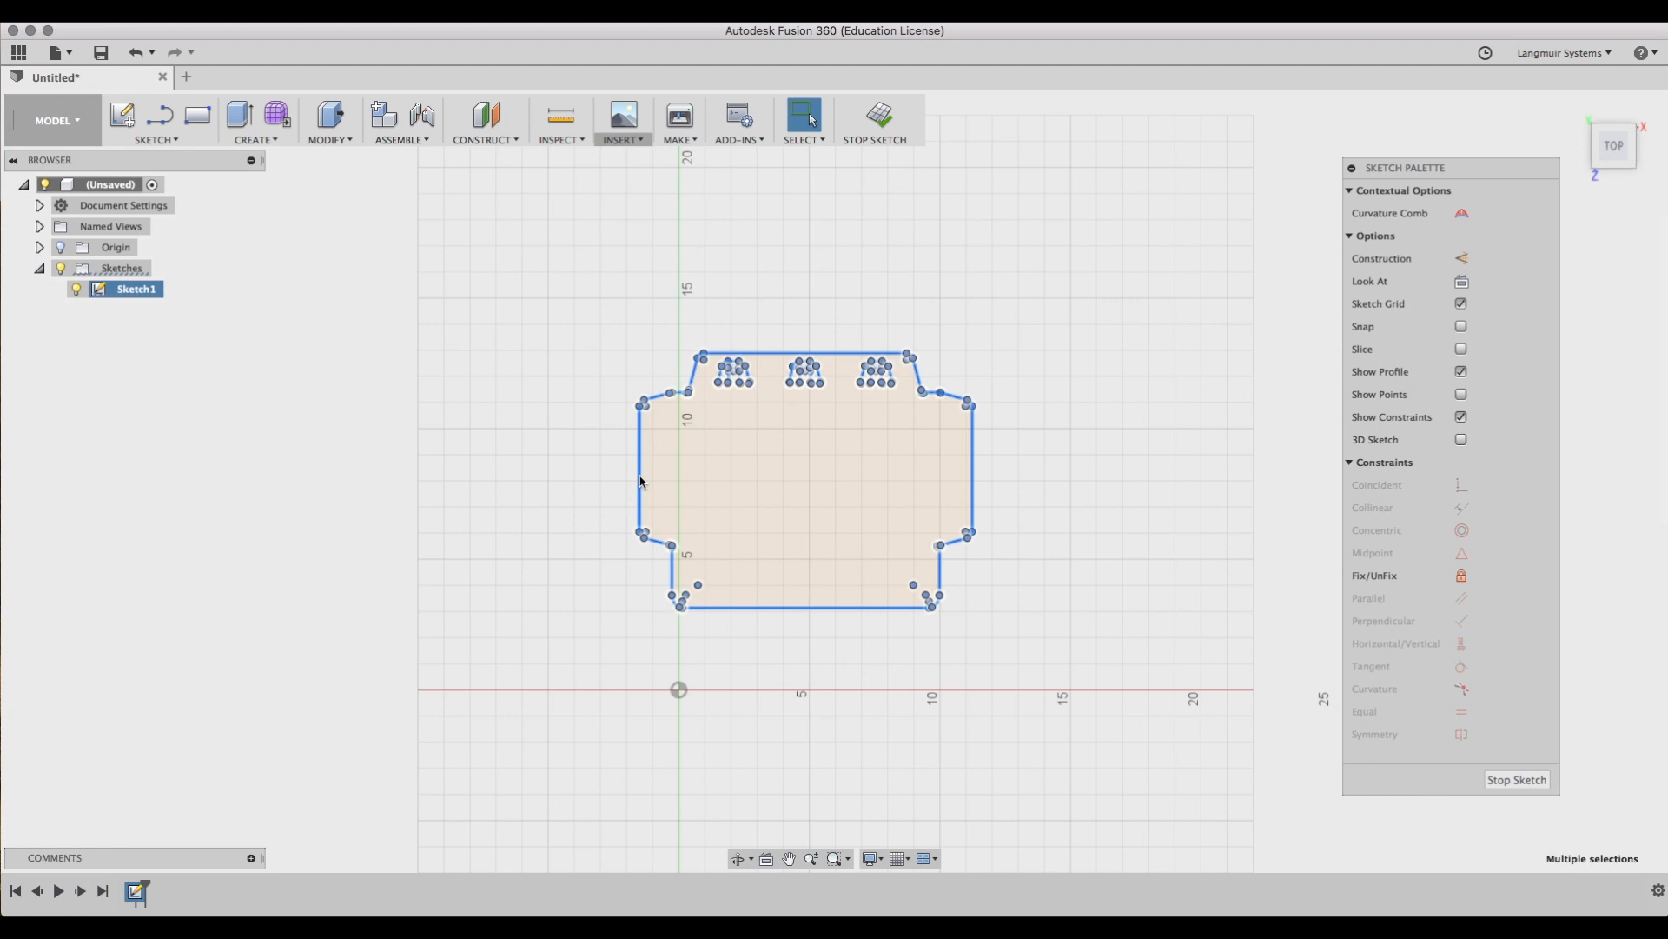
{"action": "left_click", "coordinate": [615, 421]}
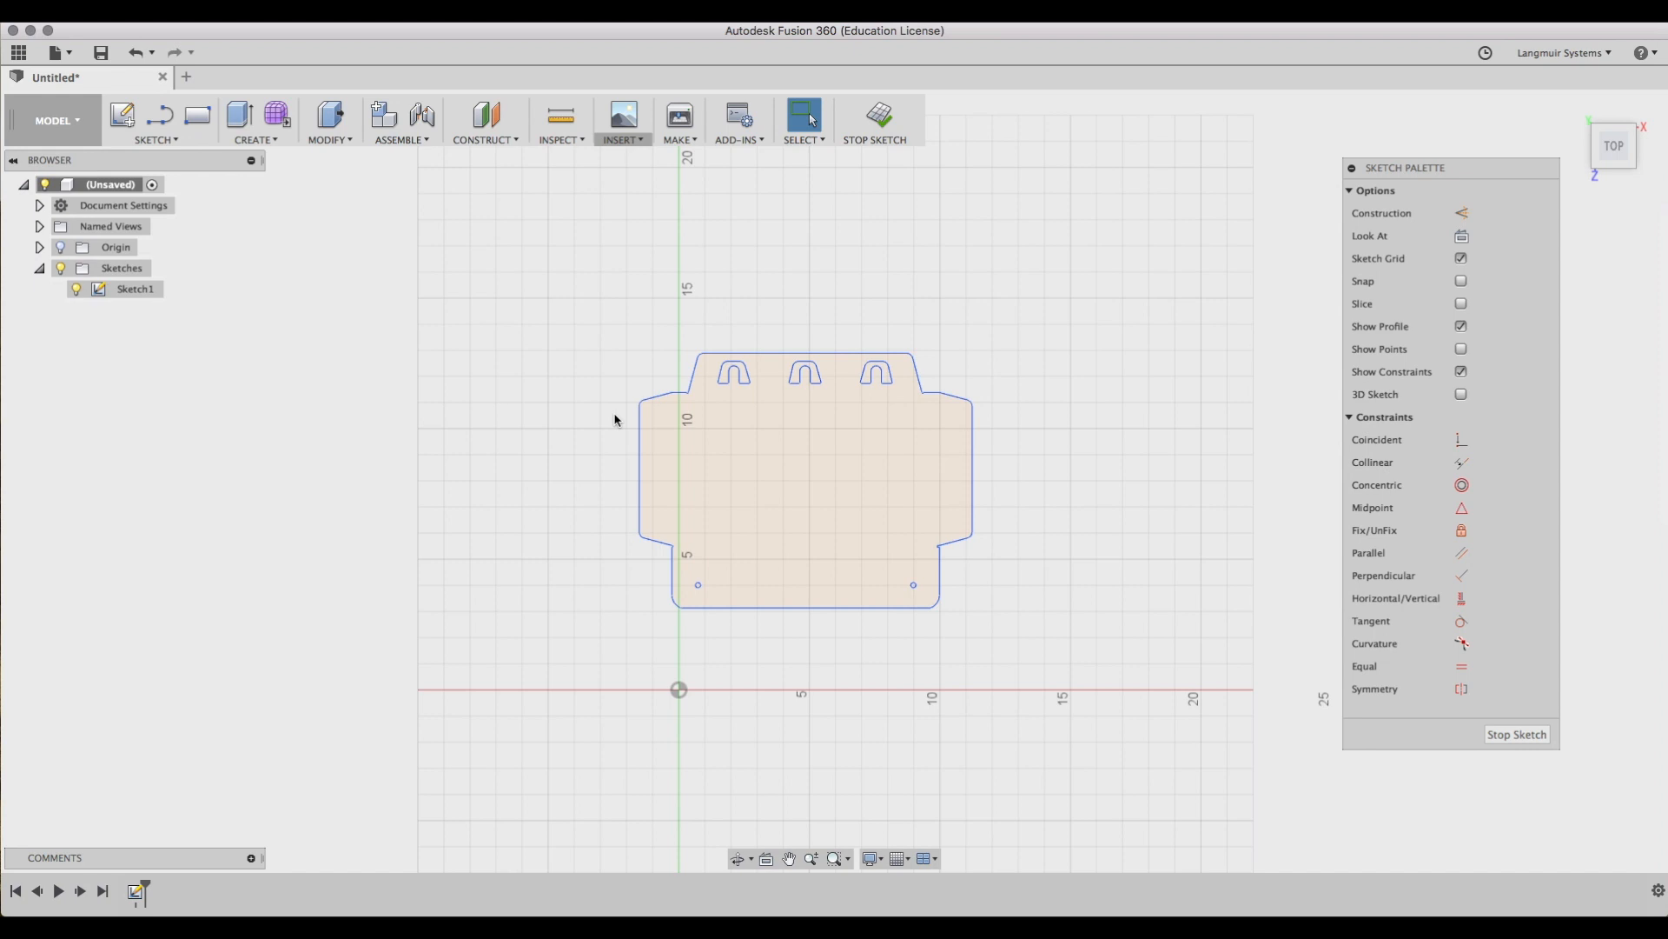
Use Move/Copy on the entire outline to translate it 1.00 in in both X and Y.
{"action": "key", "text": "m"}
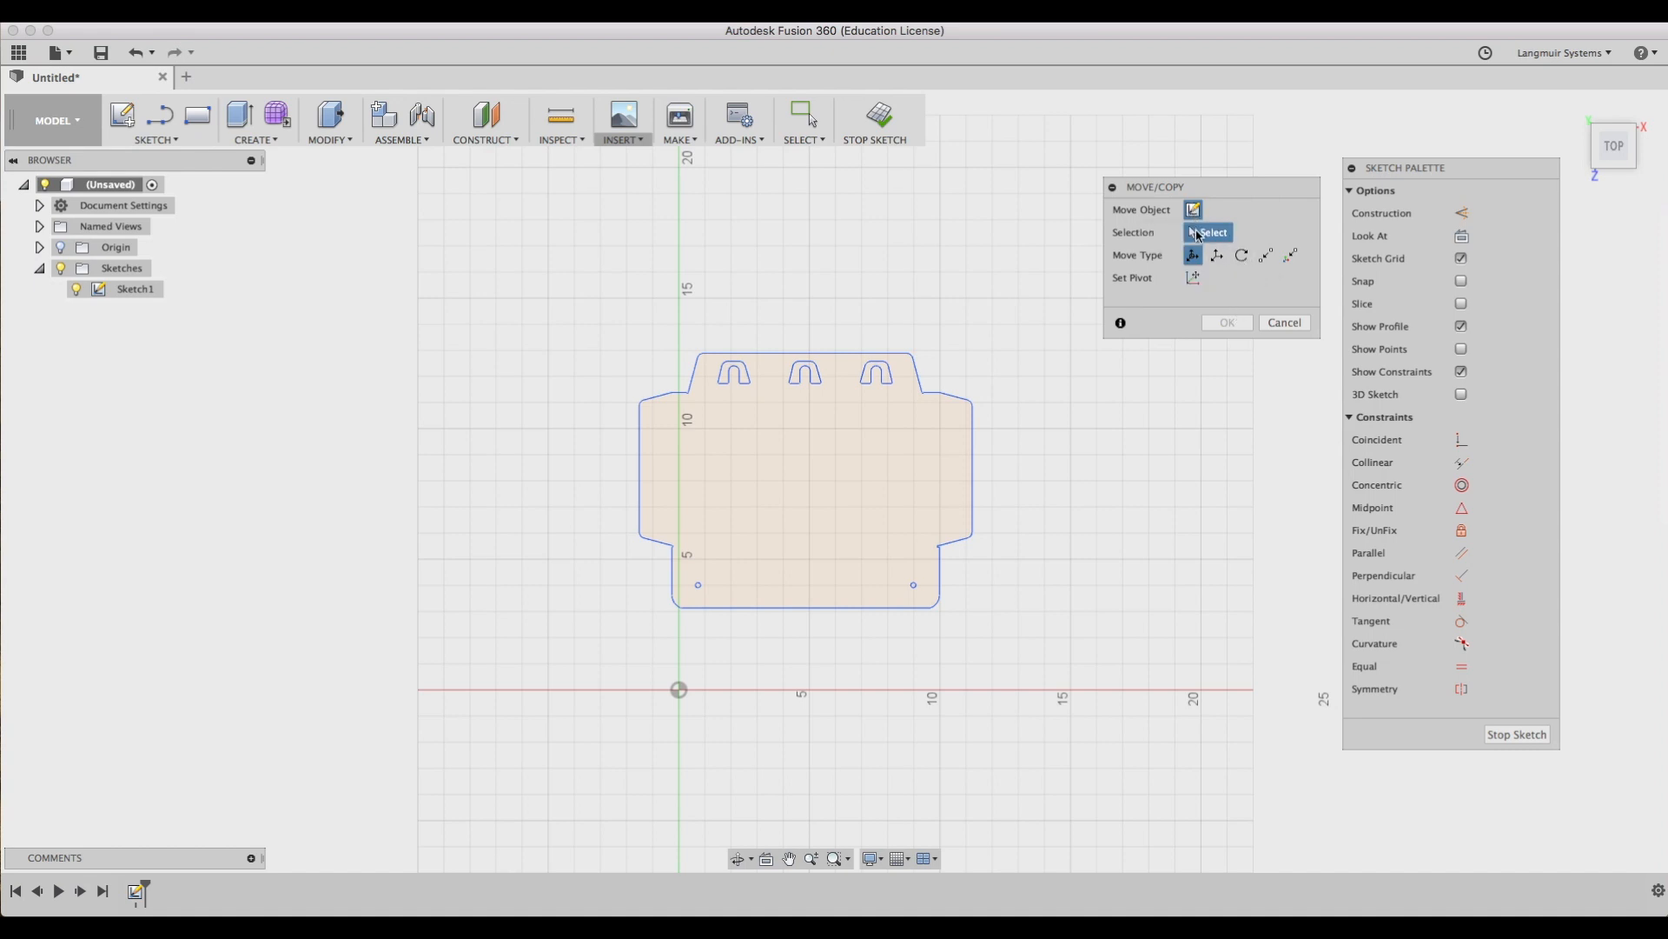
{"action": "left_click_drag", "start_coordinate": [533, 273], "coordinate": [1036, 649]}
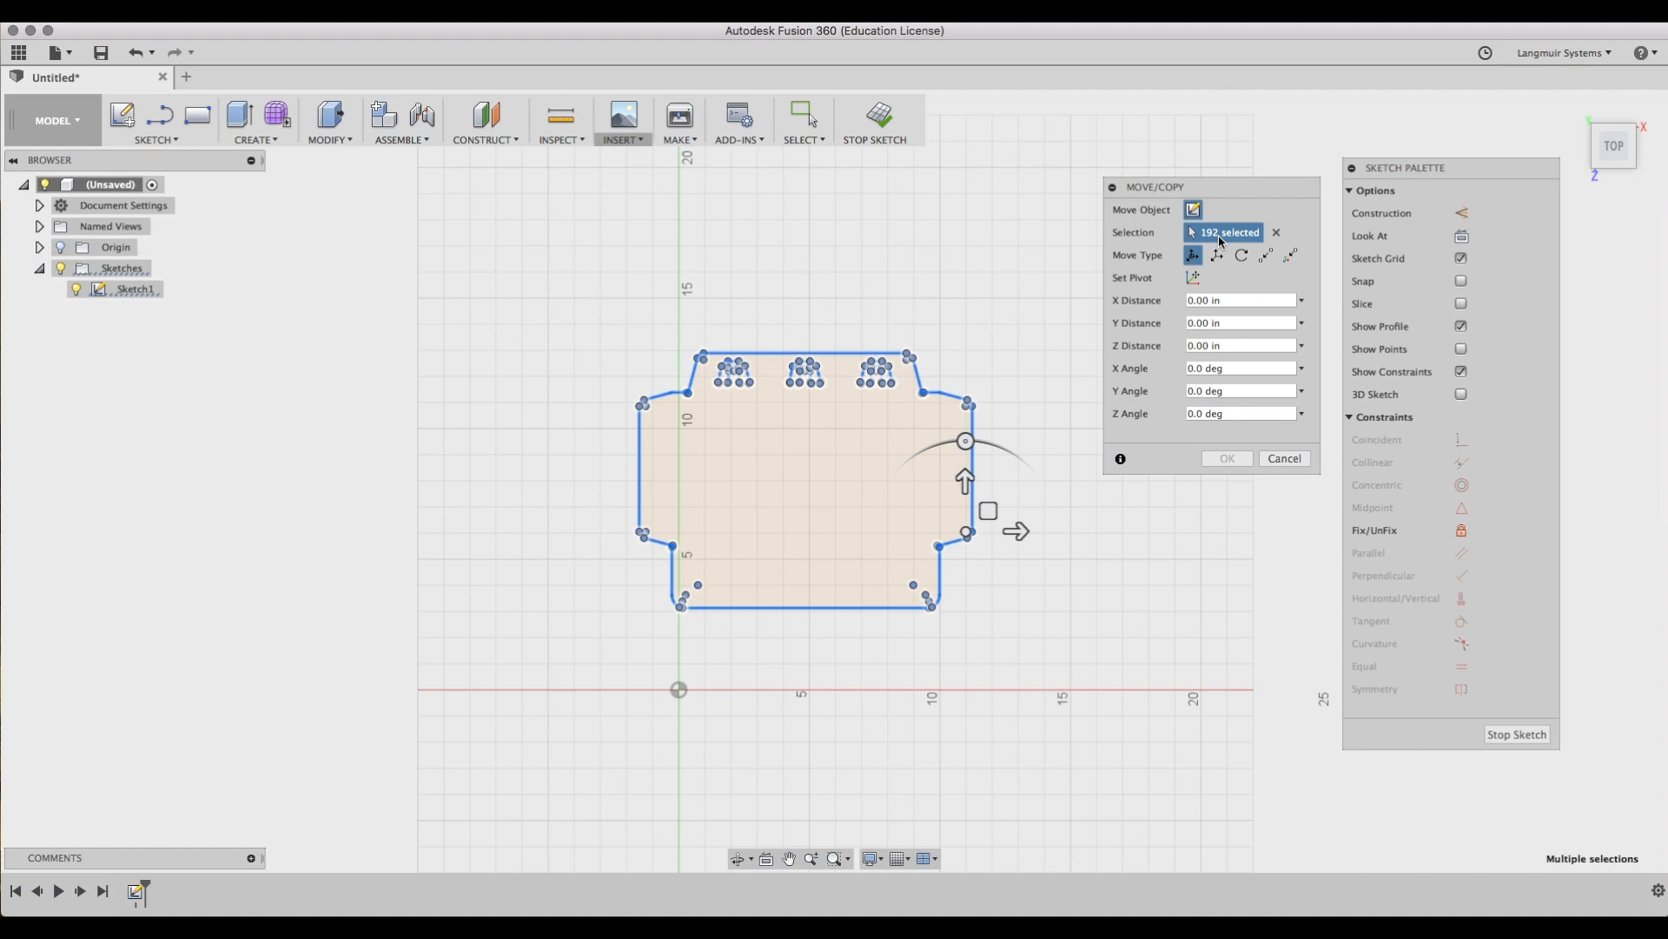
{"action": "mouse_move", "coordinate": [988, 511]}
{"action": "left_mouse_down"}
{"action": "mouse_move", "coordinate": [827, 526]}
{"action": "mouse_move", "coordinate": [834, 566]}
{"action": "mouse_move", "coordinate": [930, 618]}
{"action": "mouse_move", "coordinate": [1009, 569]}
{"action": "left_mouse_up"}
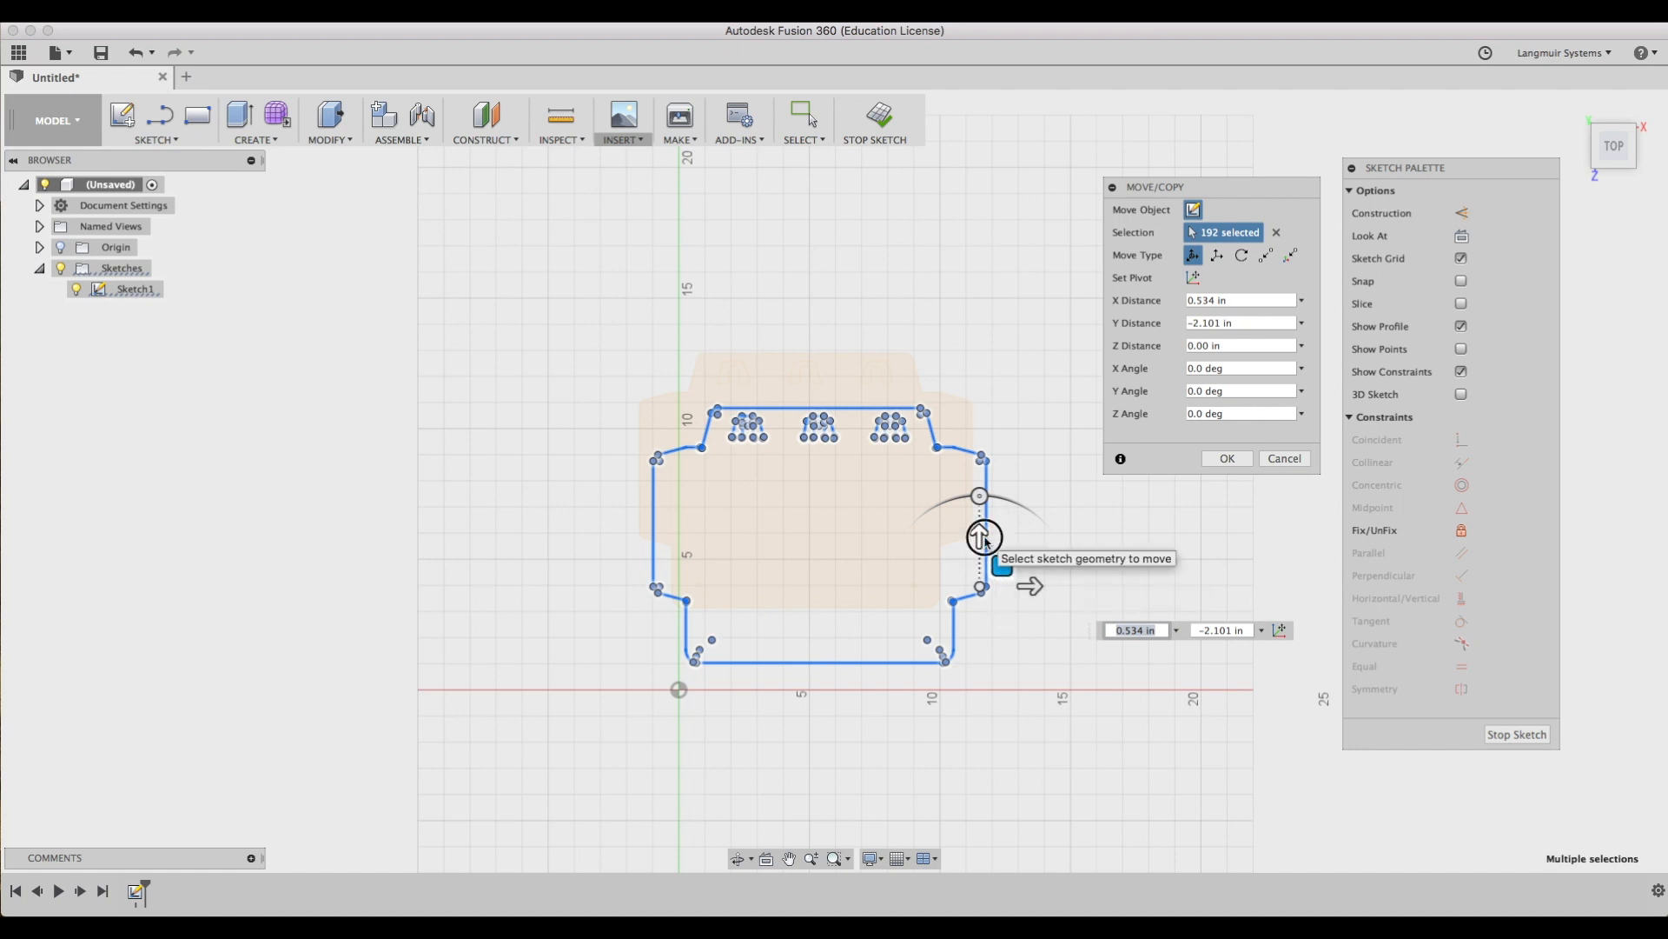
{"action": "mouse_move", "coordinate": [980, 539]}
{"action": "left_mouse_down"}
{"action": "mouse_move", "coordinate": [978, 452]}
{"action": "mouse_move", "coordinate": [980, 547]}
{"action": "left_mouse_up"}
{"action": "mouse_move", "coordinate": [1131, 593]}
{"action": "left_mouse_down"}
{"action": "mouse_move", "coordinate": [1162, 589]}
{"action": "mouse_move", "coordinate": [1017, 588]}
{"action": "left_mouse_up"}
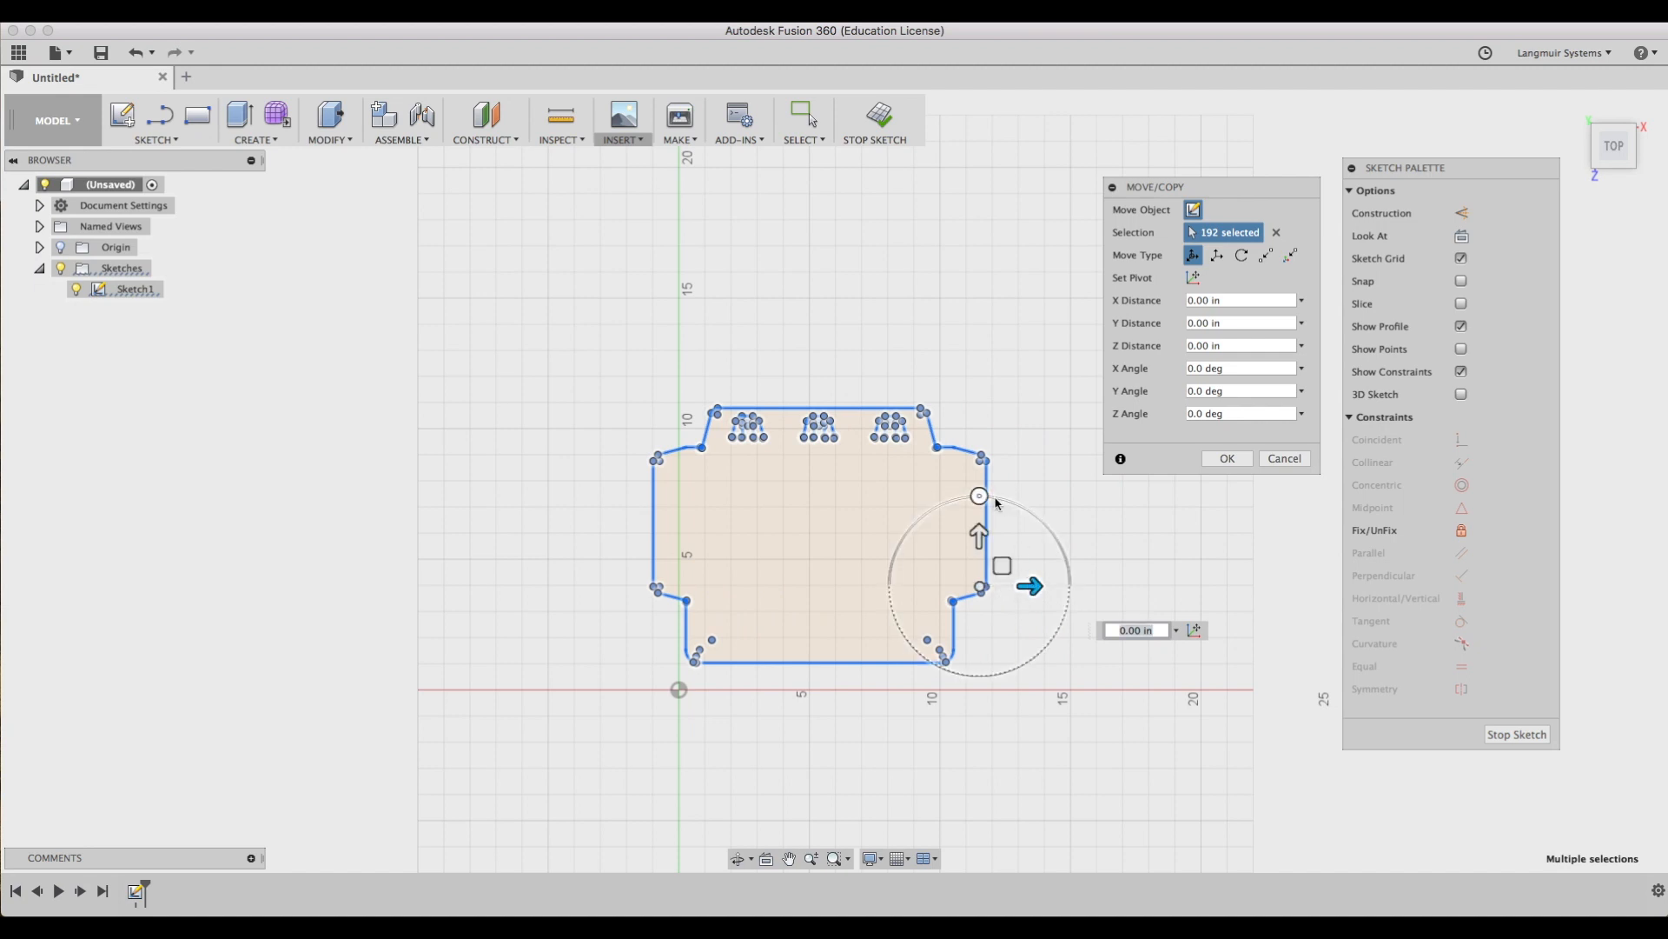
{"action": "mouse_move", "coordinate": [981, 497]}
{"action": "left_mouse_down"}
{"action": "mouse_move", "coordinate": [928, 511]}
{"action": "mouse_move", "coordinate": [1009, 495]}
{"action": "mouse_move", "coordinate": [1077, 519]}
{"action": "mouse_move", "coordinate": [1031, 492]}
{"action": "mouse_move", "coordinate": [984, 501]}
{"action": "left_mouse_up"}
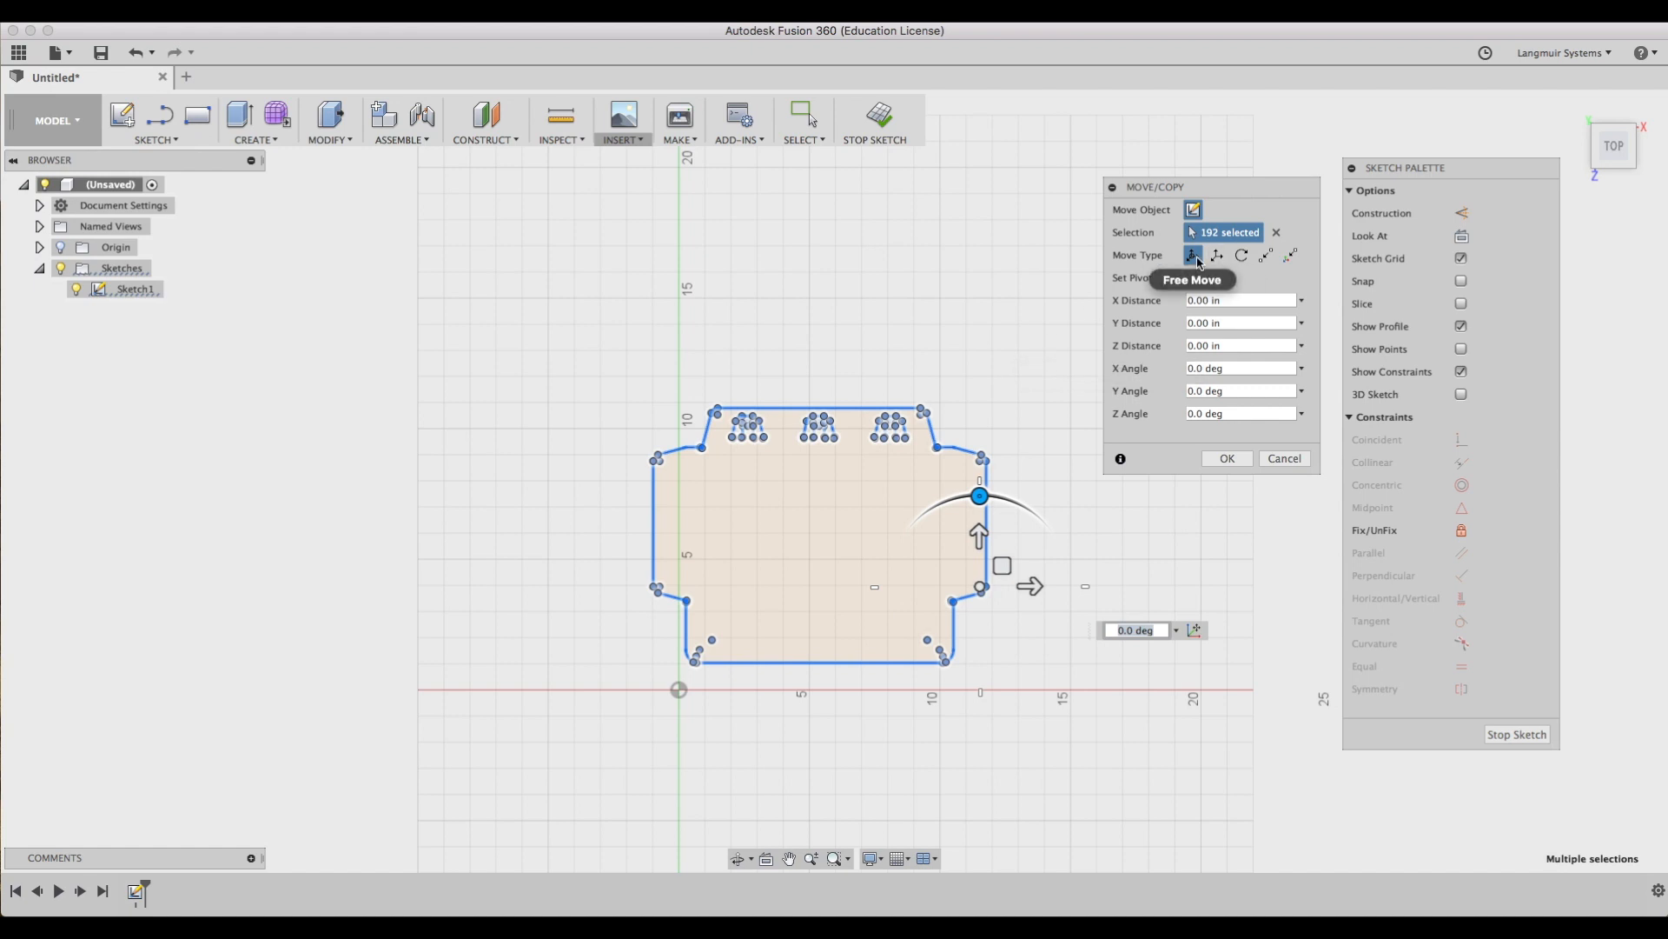
{"action": "left_click", "coordinate": [1218, 256]}
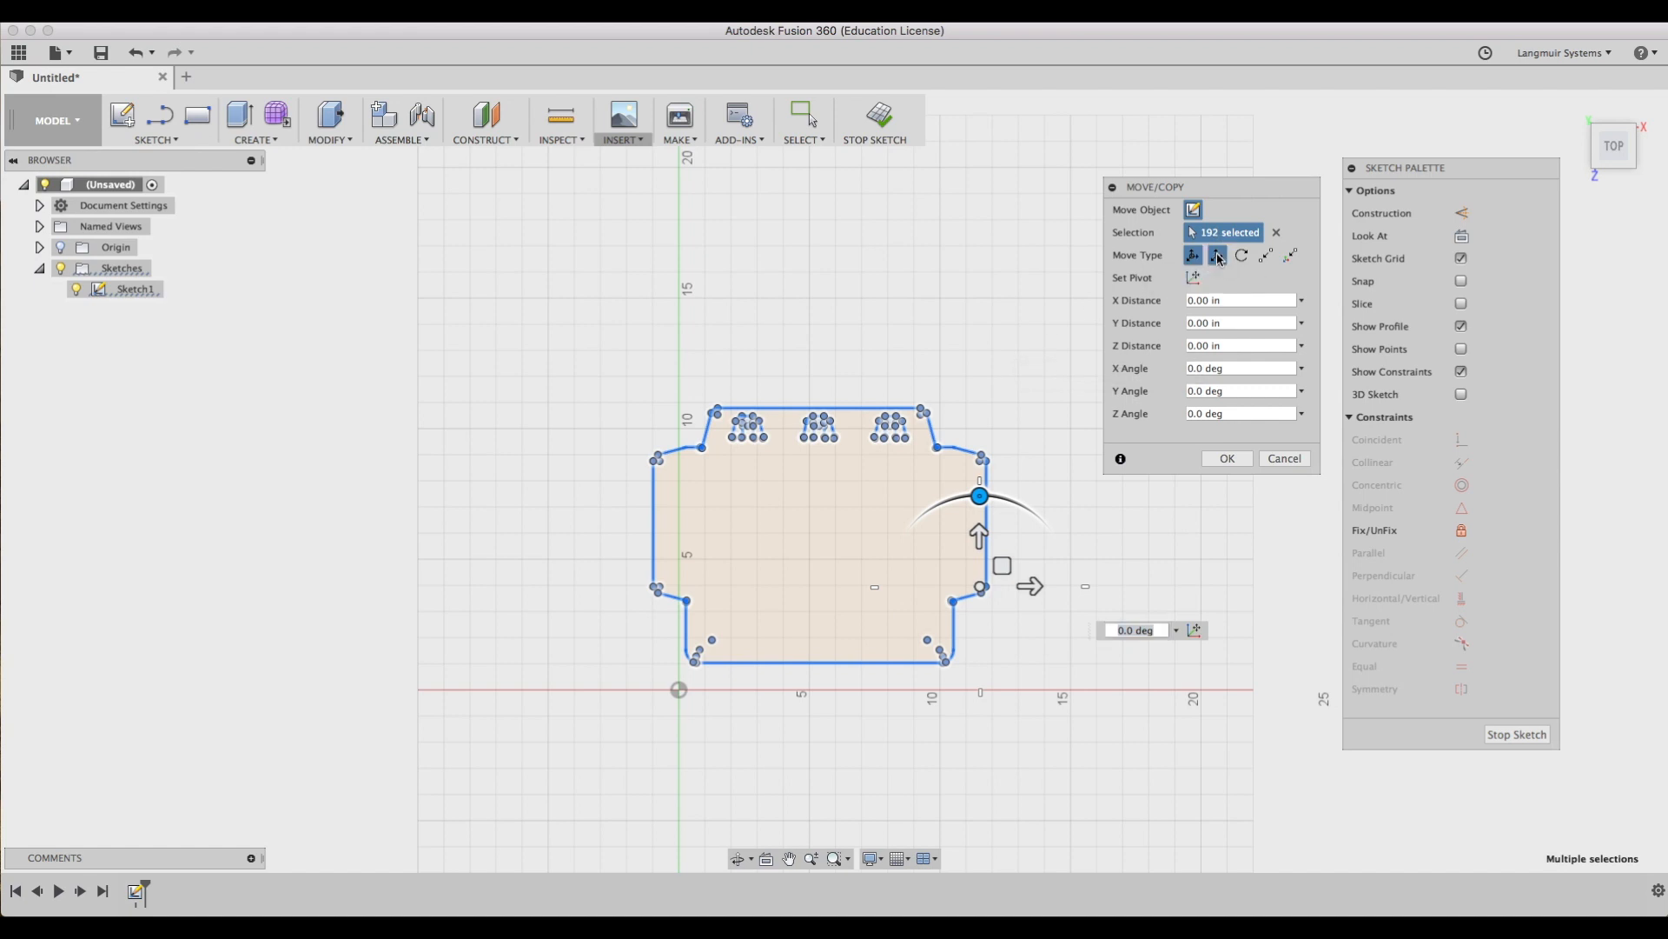
{"action": "mouse_move", "coordinate": [980, 537]}
{"action": "left_mouse_down"}
{"action": "mouse_move", "coordinate": [987, 380]}
{"action": "mouse_move", "coordinate": [979, 514]}
{"action": "mouse_move", "coordinate": [1191, 556]}
{"action": "mouse_move", "coordinate": [1043, 557]}
{"action": "left_mouse_up"}
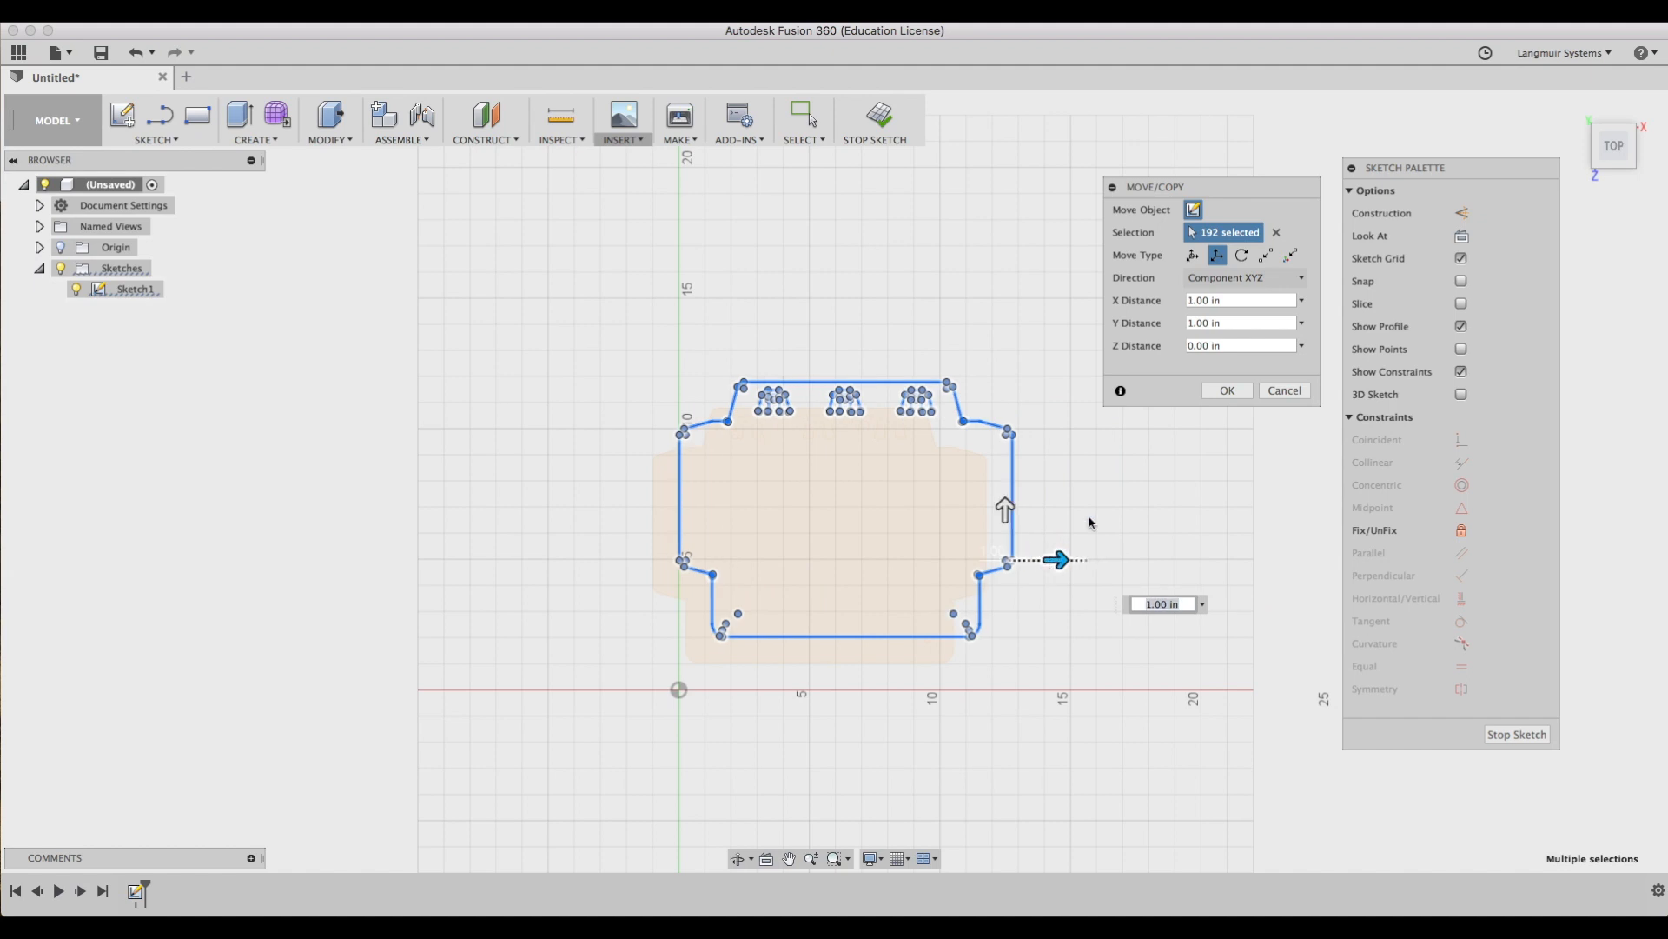
Rotate the outline 180 deg about one of its edges, then undo the rotation.
{"action": "left_click", "coordinate": [1243, 256]}
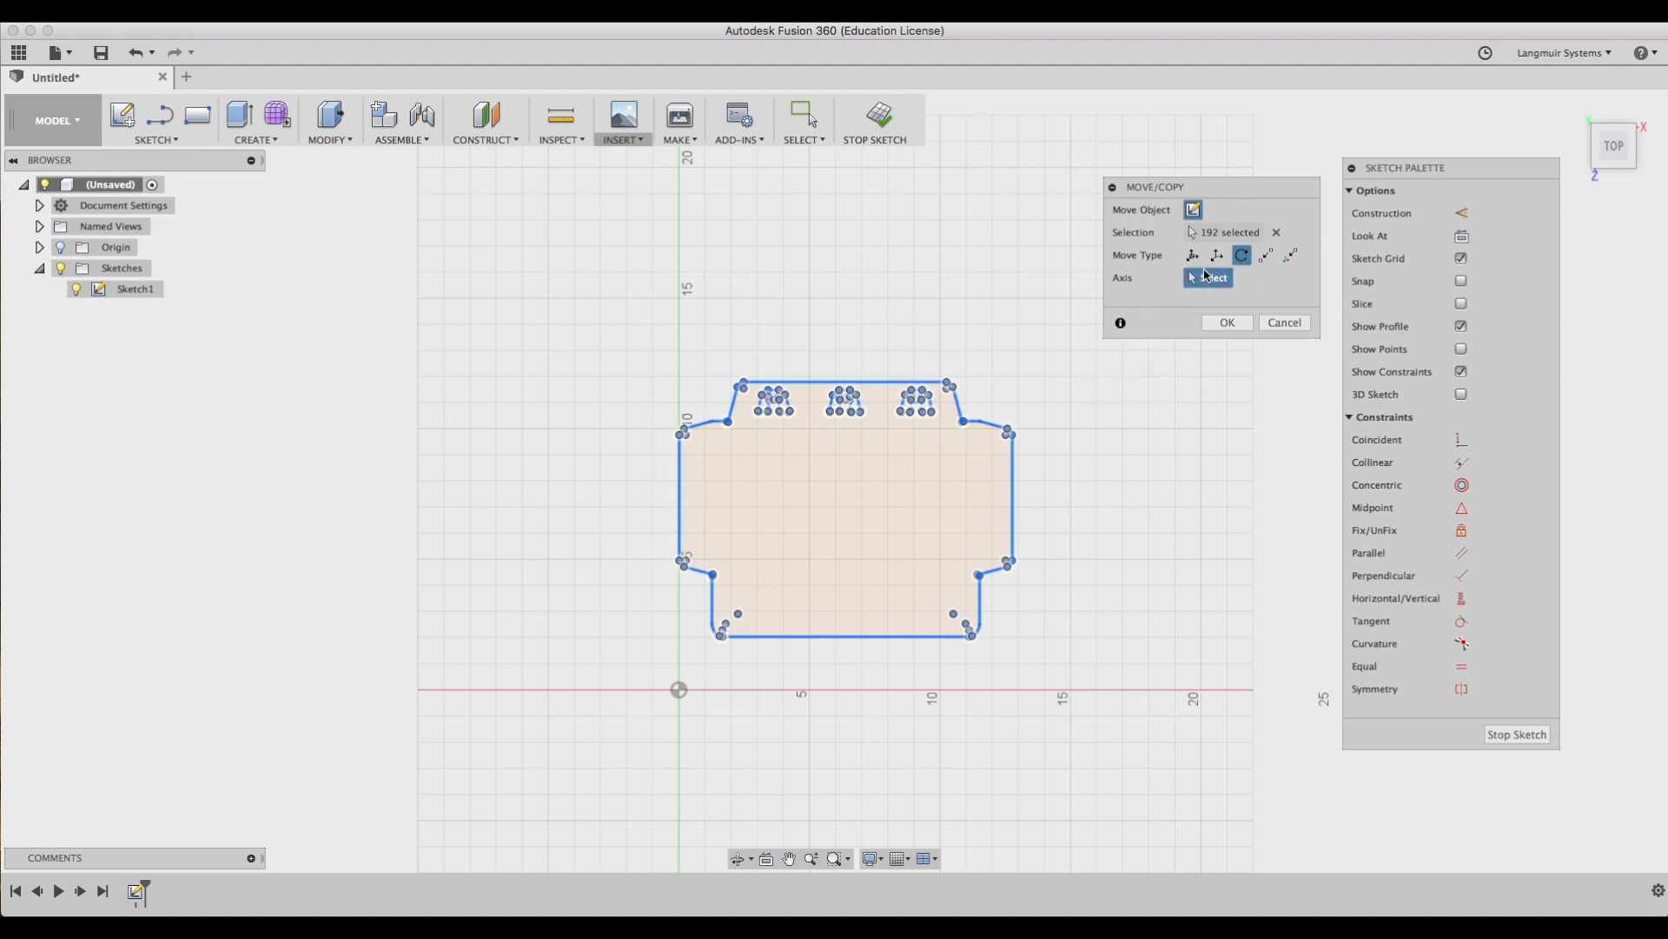
{"action": "left_click", "coordinate": [904, 418]}
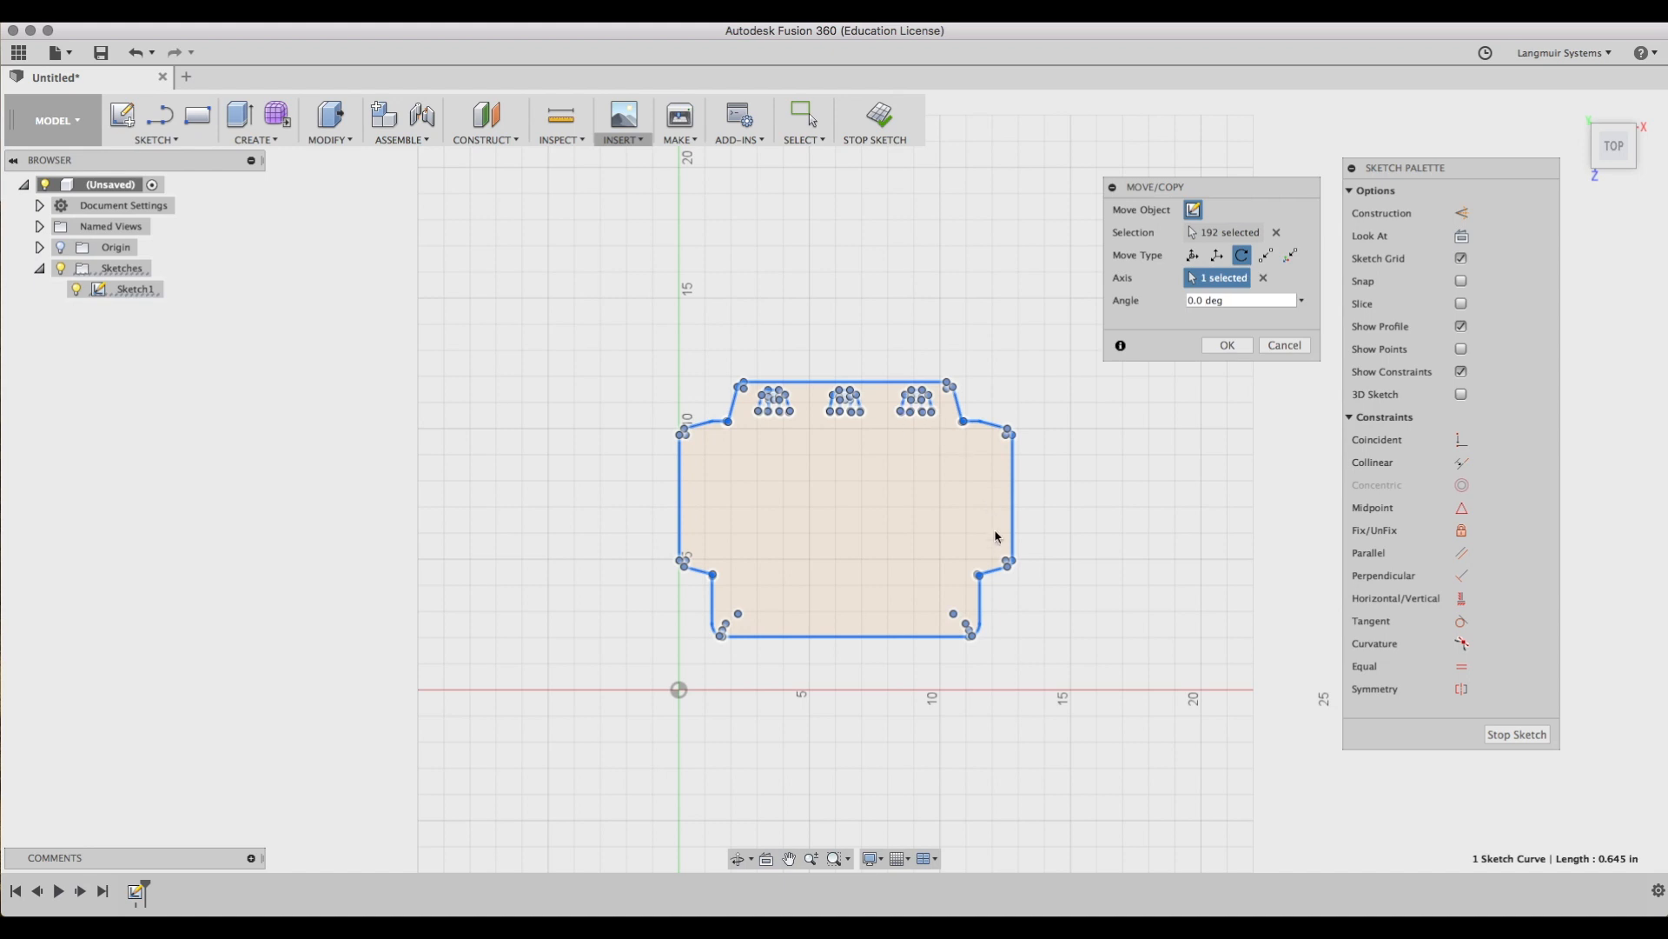
{"action": "left_click", "coordinate": [1243, 301]}
{"action": "type", "text": "180"}
{"action": "key", "text": "Return"}
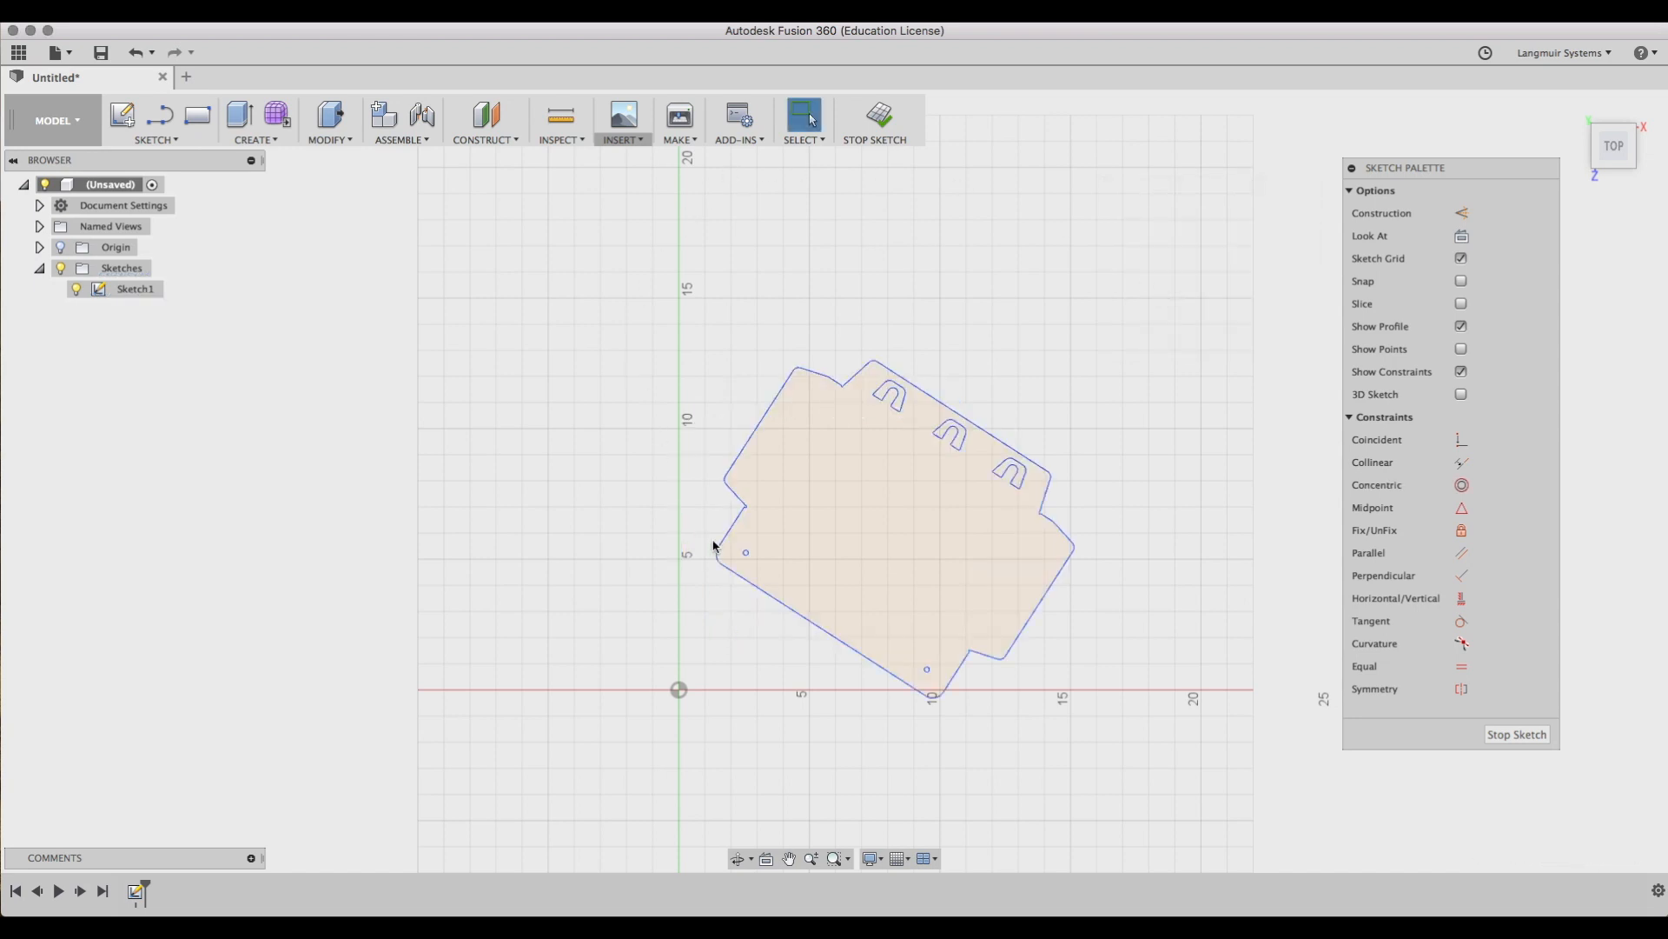
{"action": "left_click", "coordinate": [736, 527]}
{"action": "right_click", "coordinate": [736, 526]}
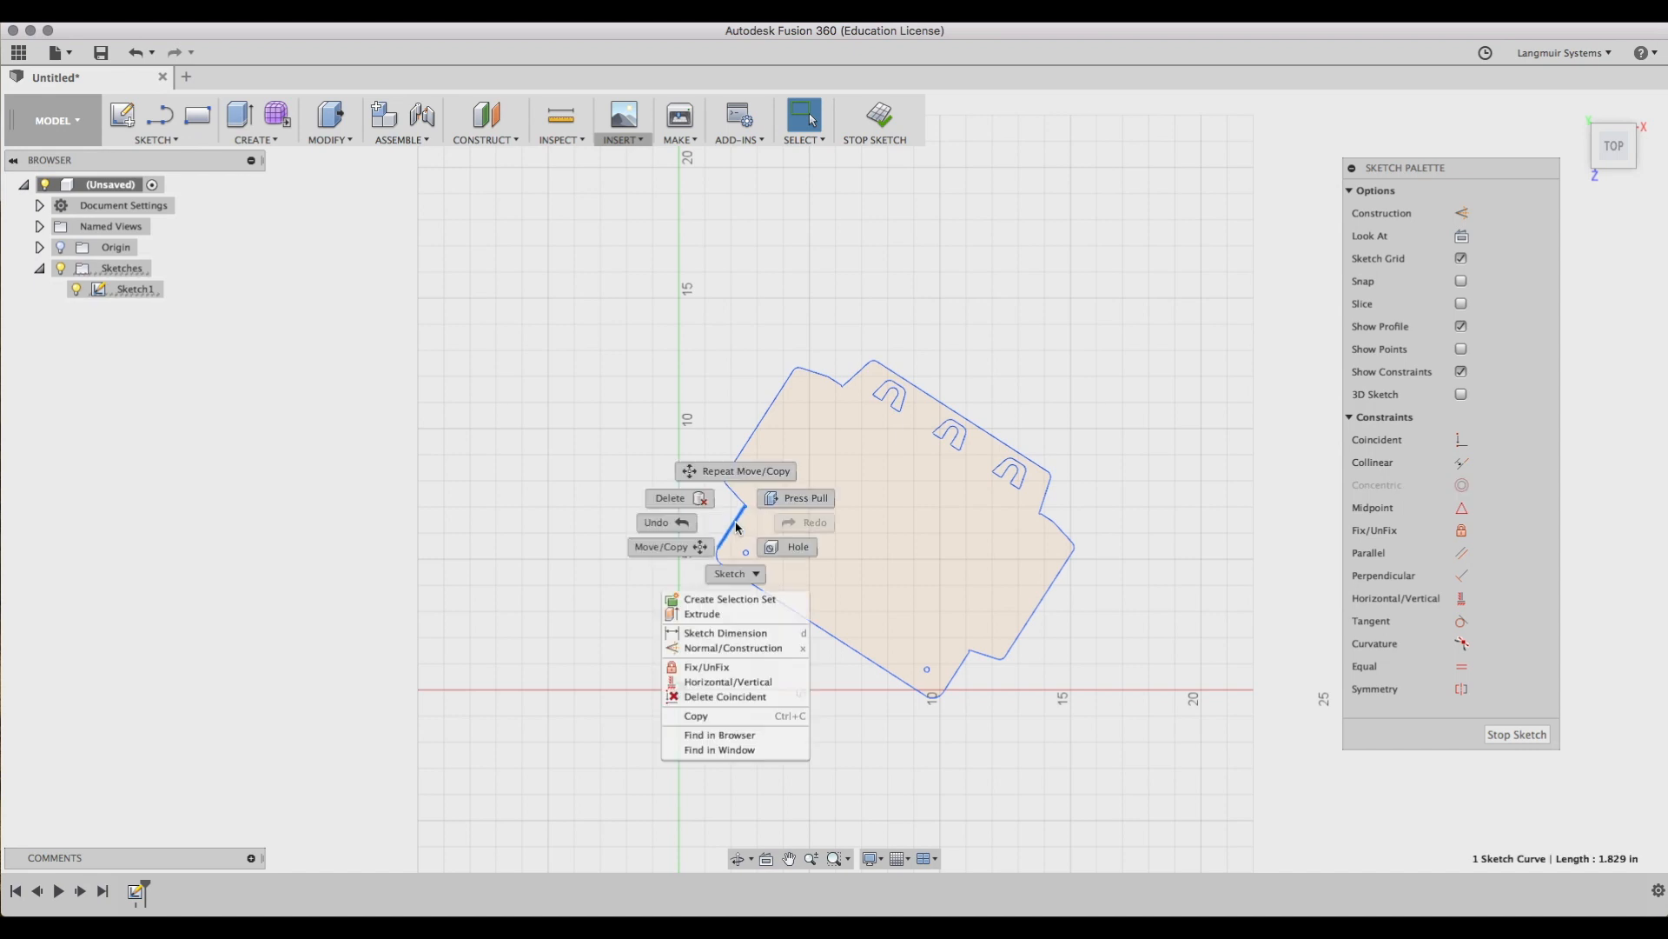
{"action": "left_click", "coordinate": [666, 523]}
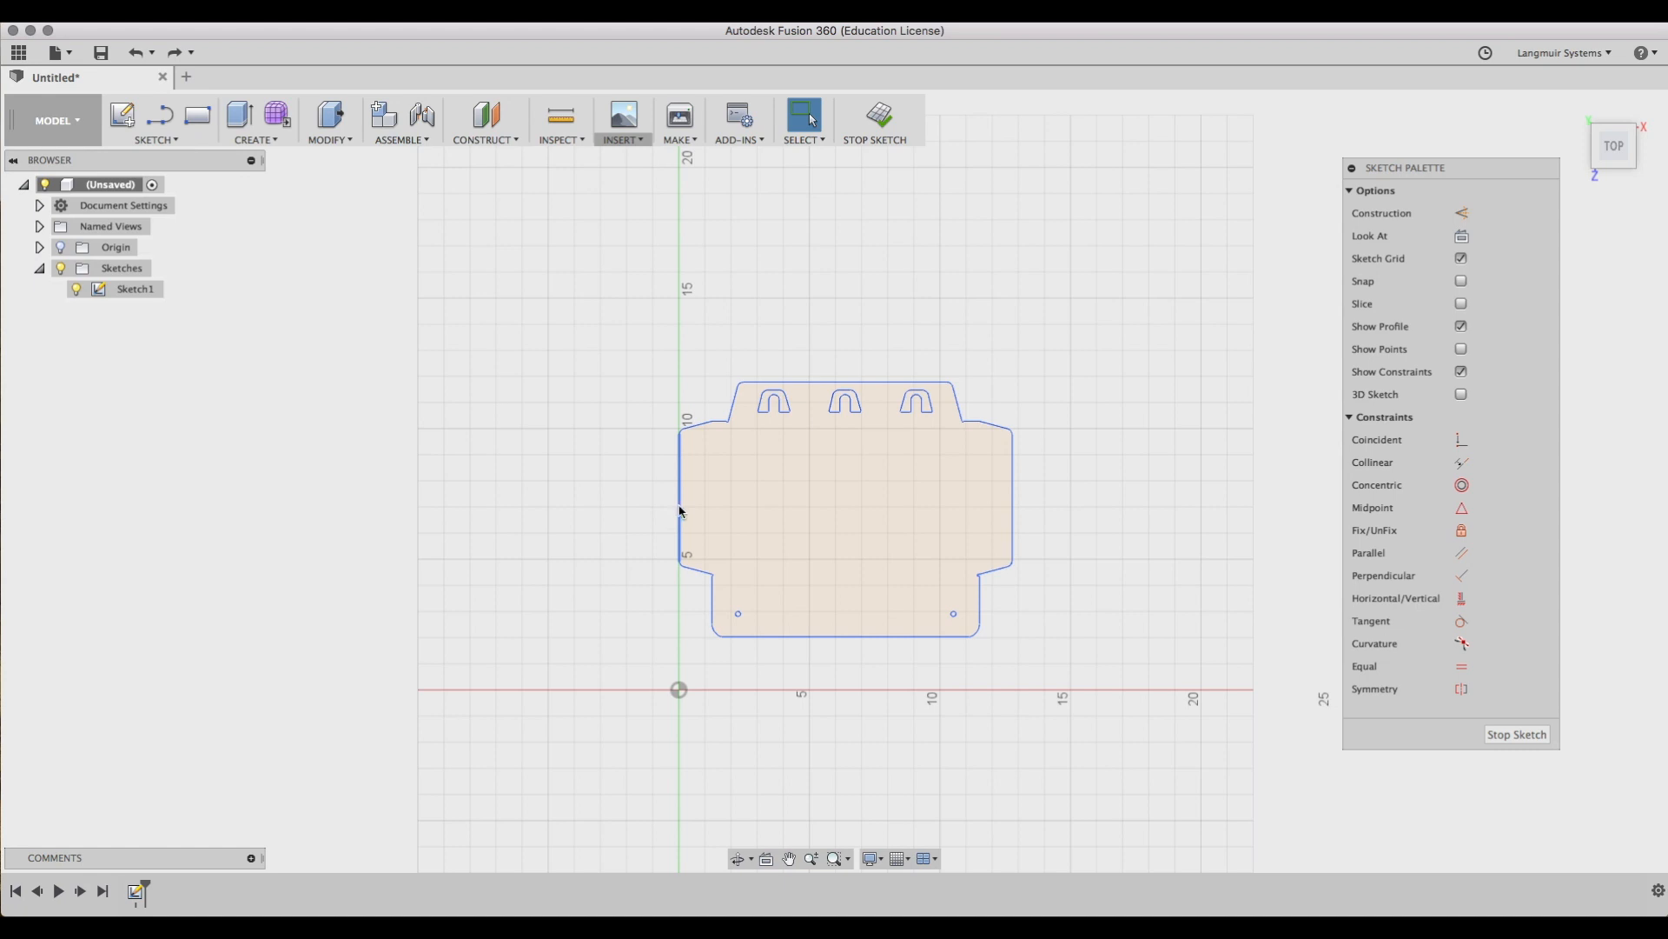
{"action": "right_click", "coordinate": [680, 511]}
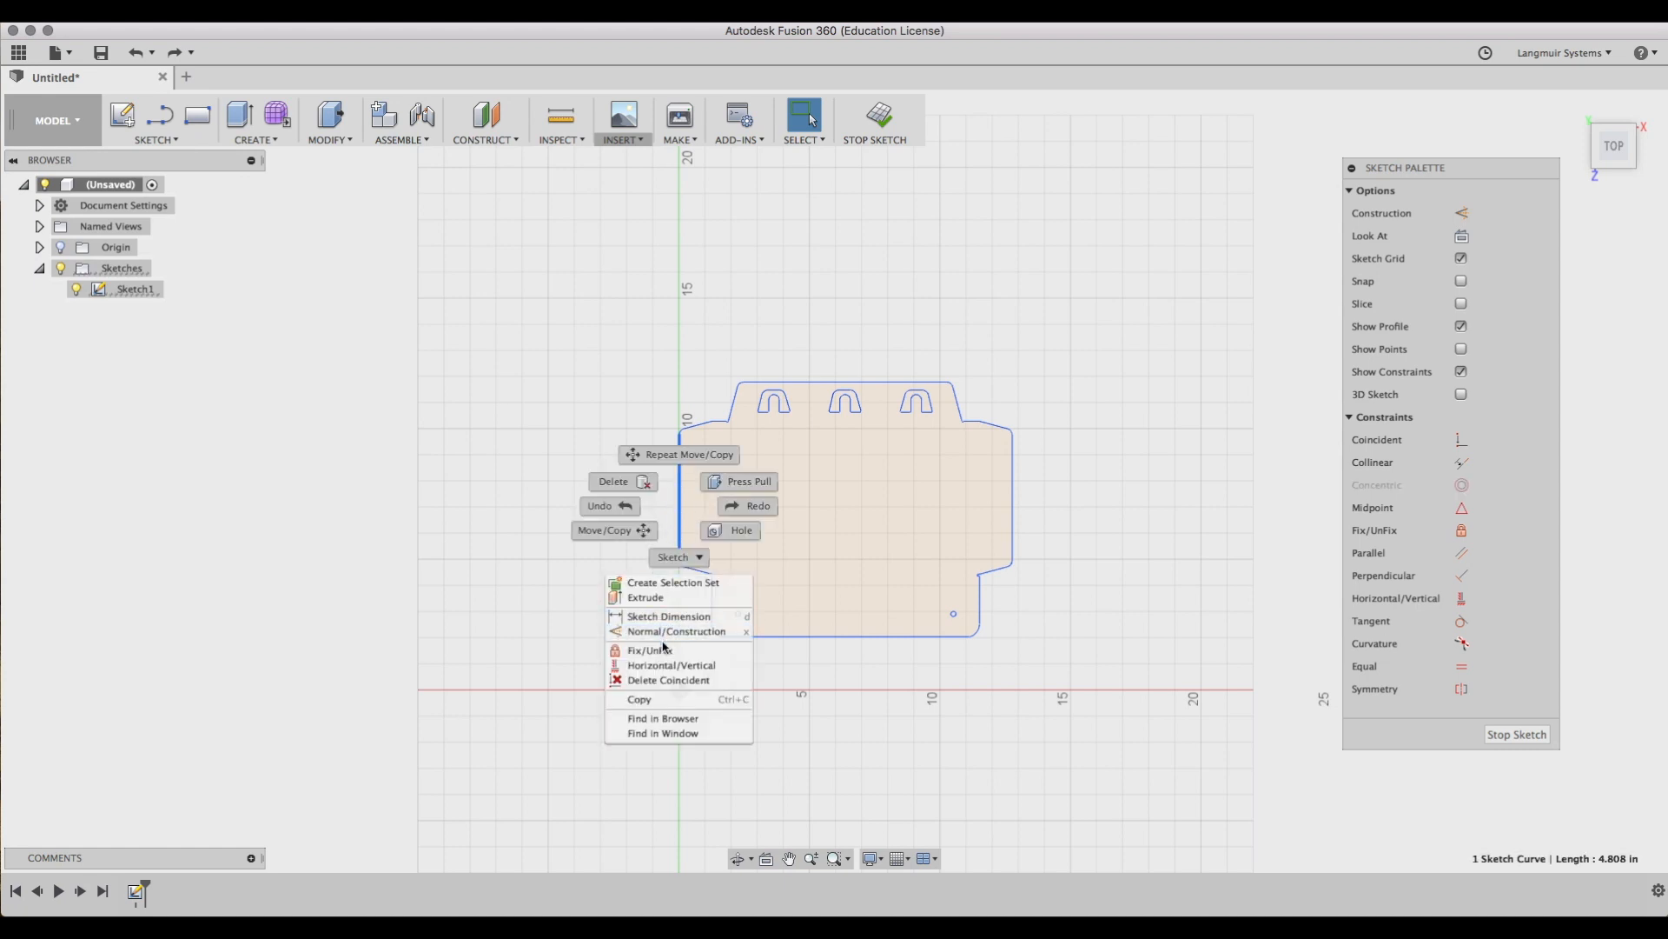
{"action": "left_click", "coordinate": [633, 531]}
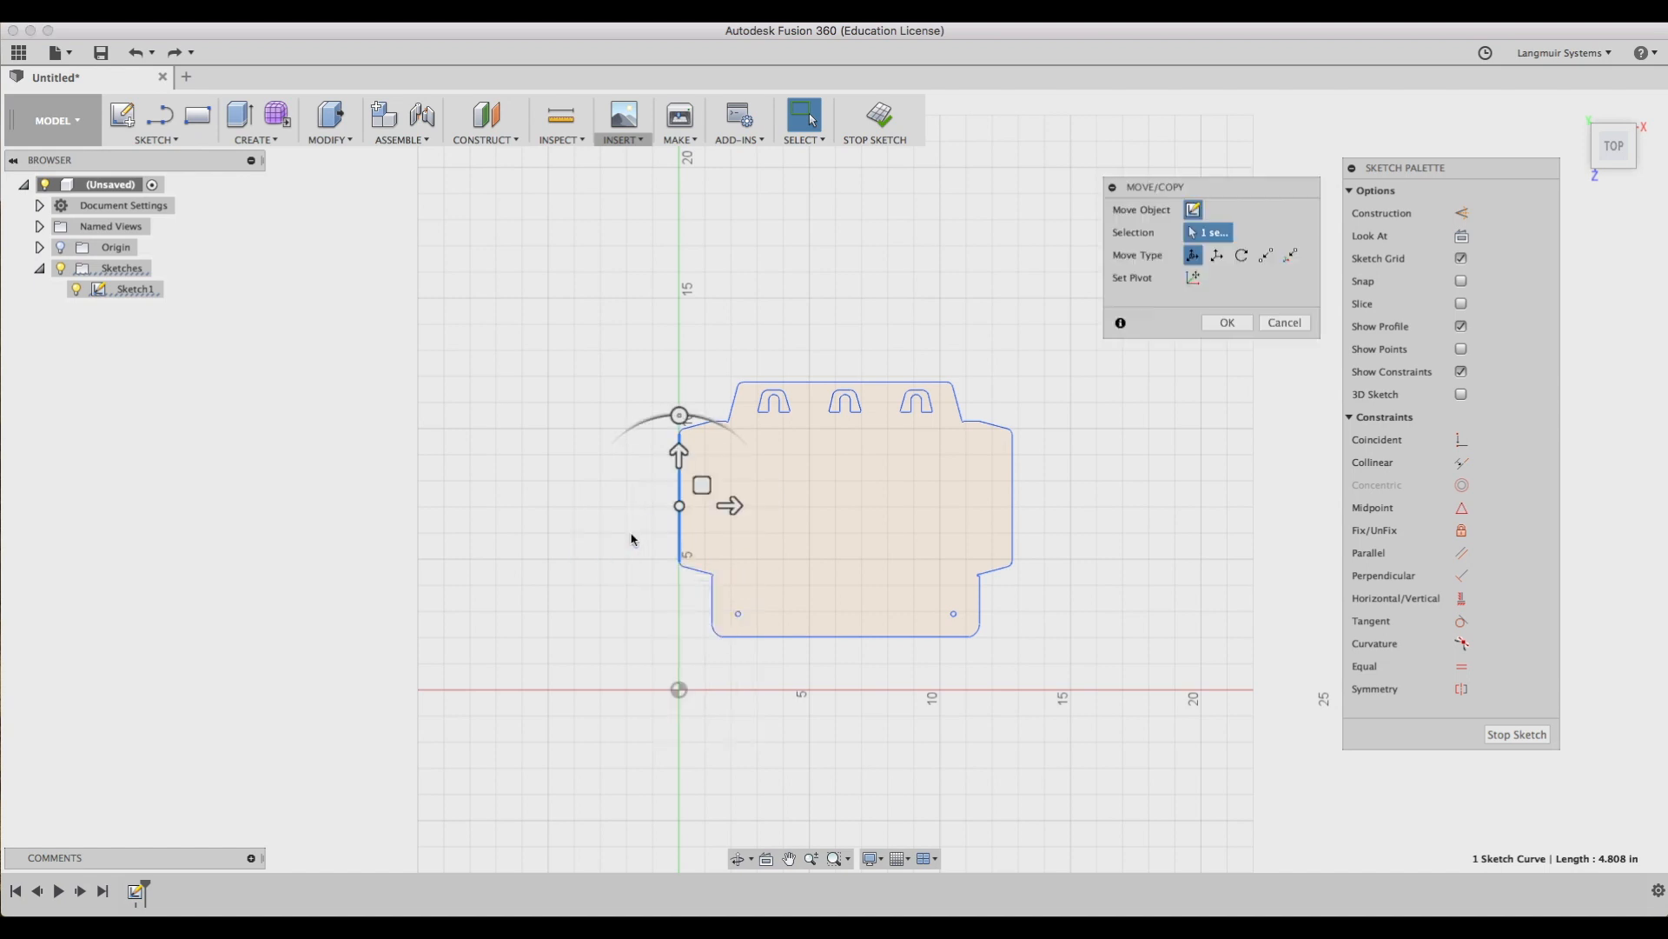
{"action": "left_click", "coordinate": [1267, 255]}
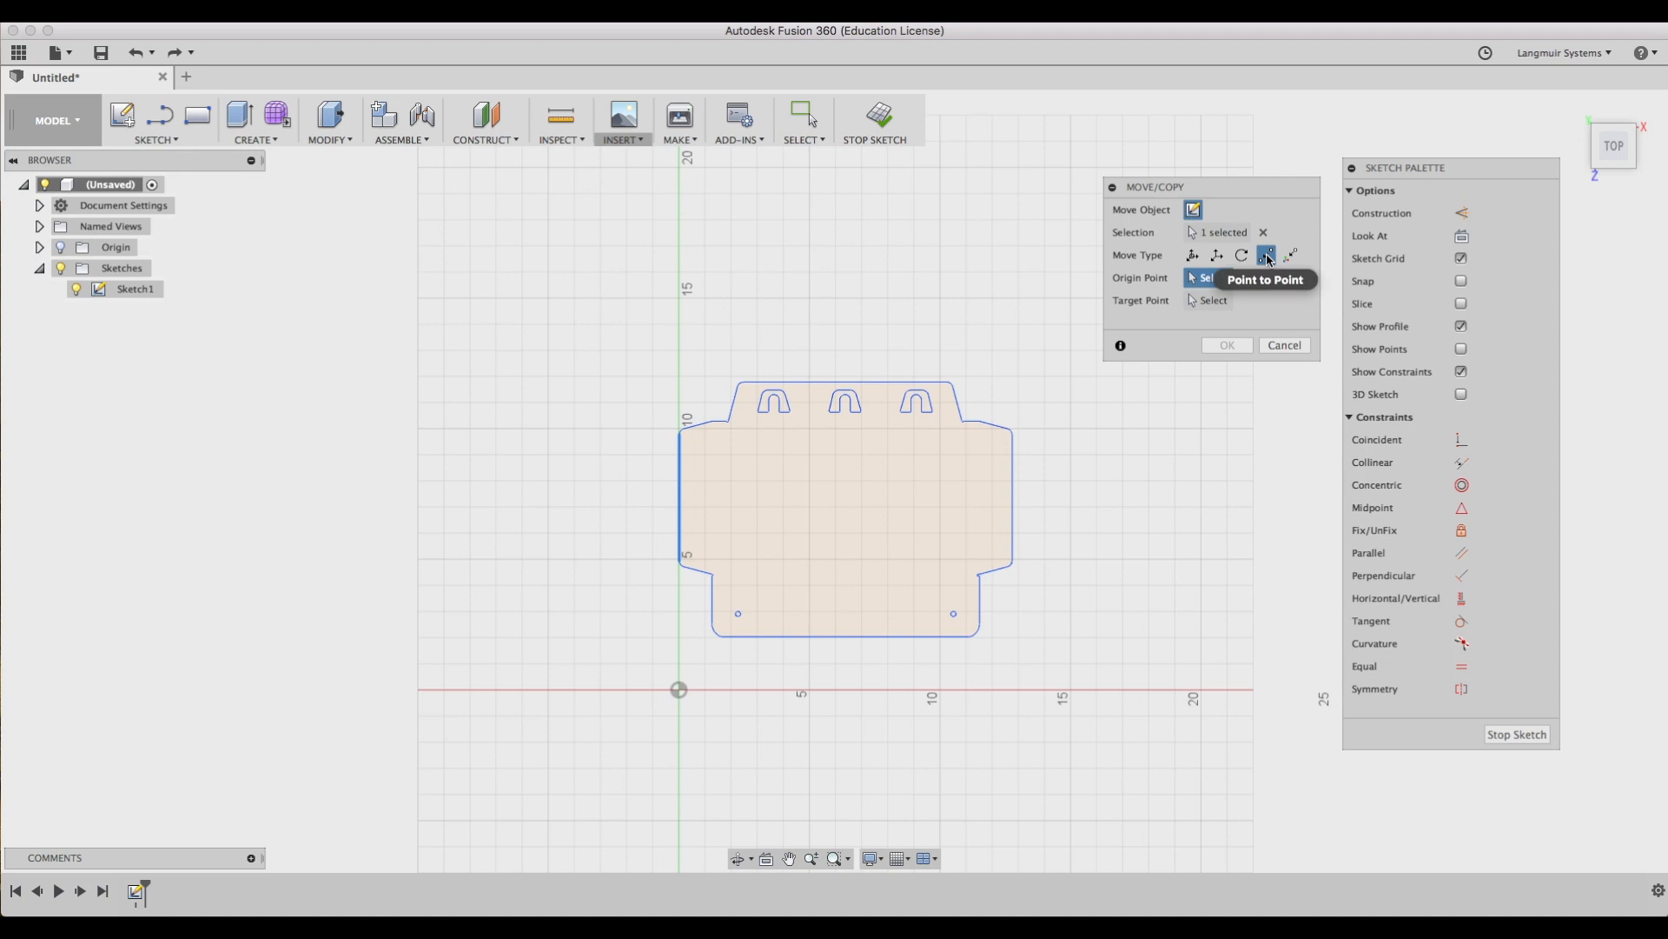
{"action": "left_click", "coordinate": [1285, 348]}
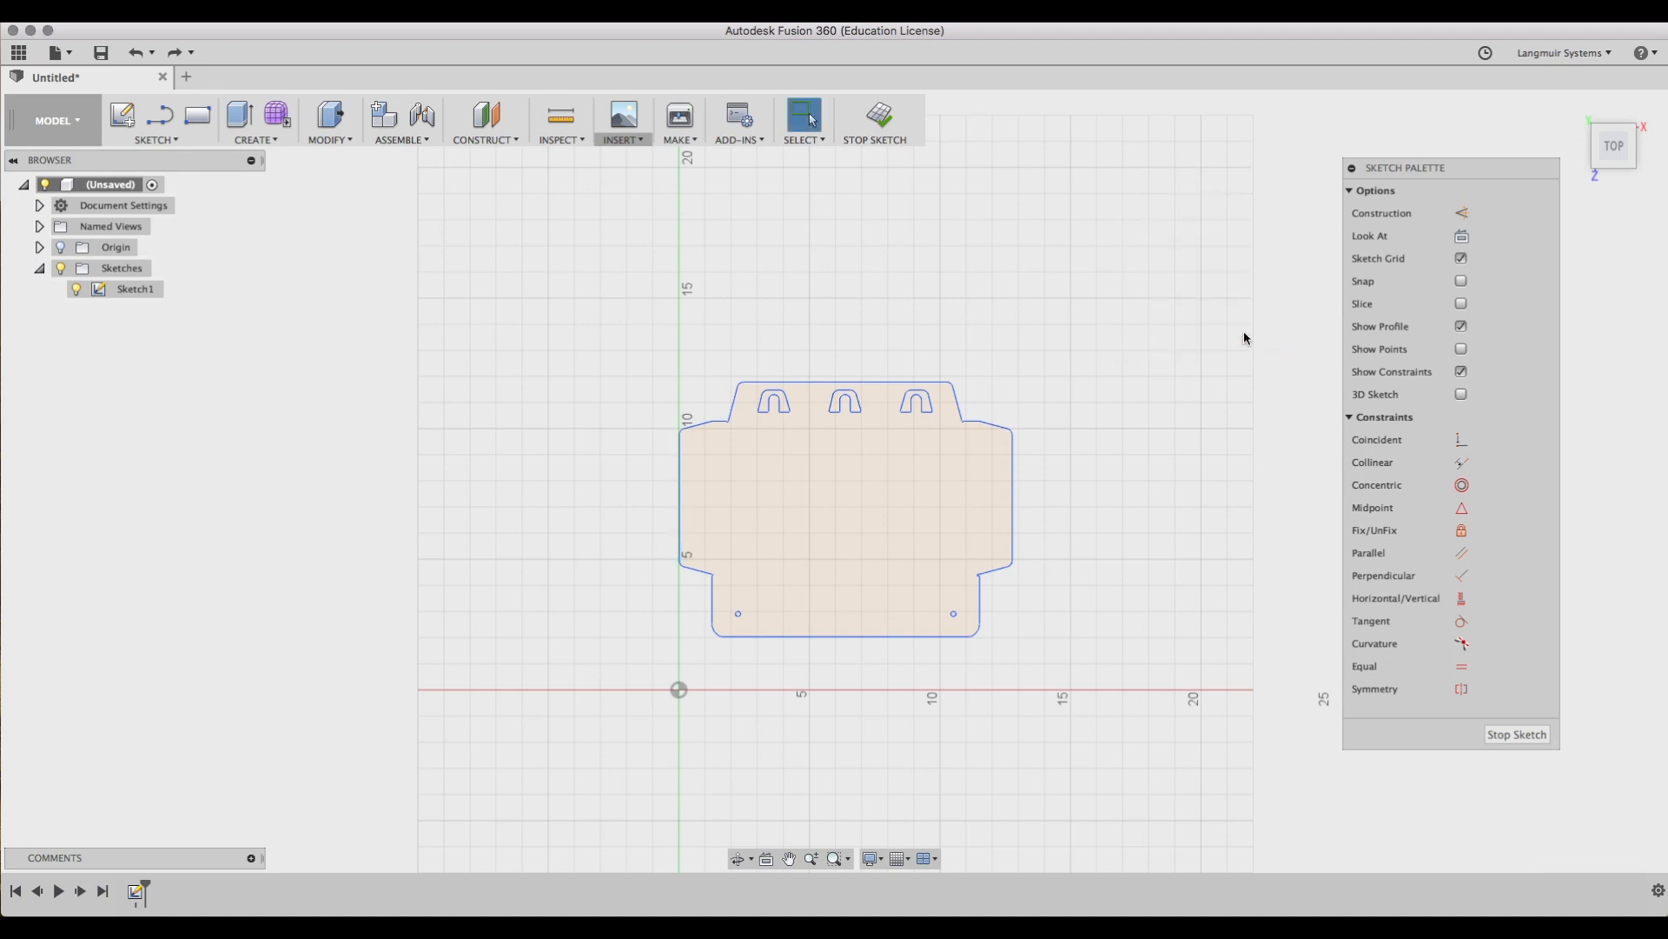
Draw a small rectangle left of the outline and try a point-to-point move of the outline onto its corner.
{"action": "left_click", "coordinate": [188, 124]}
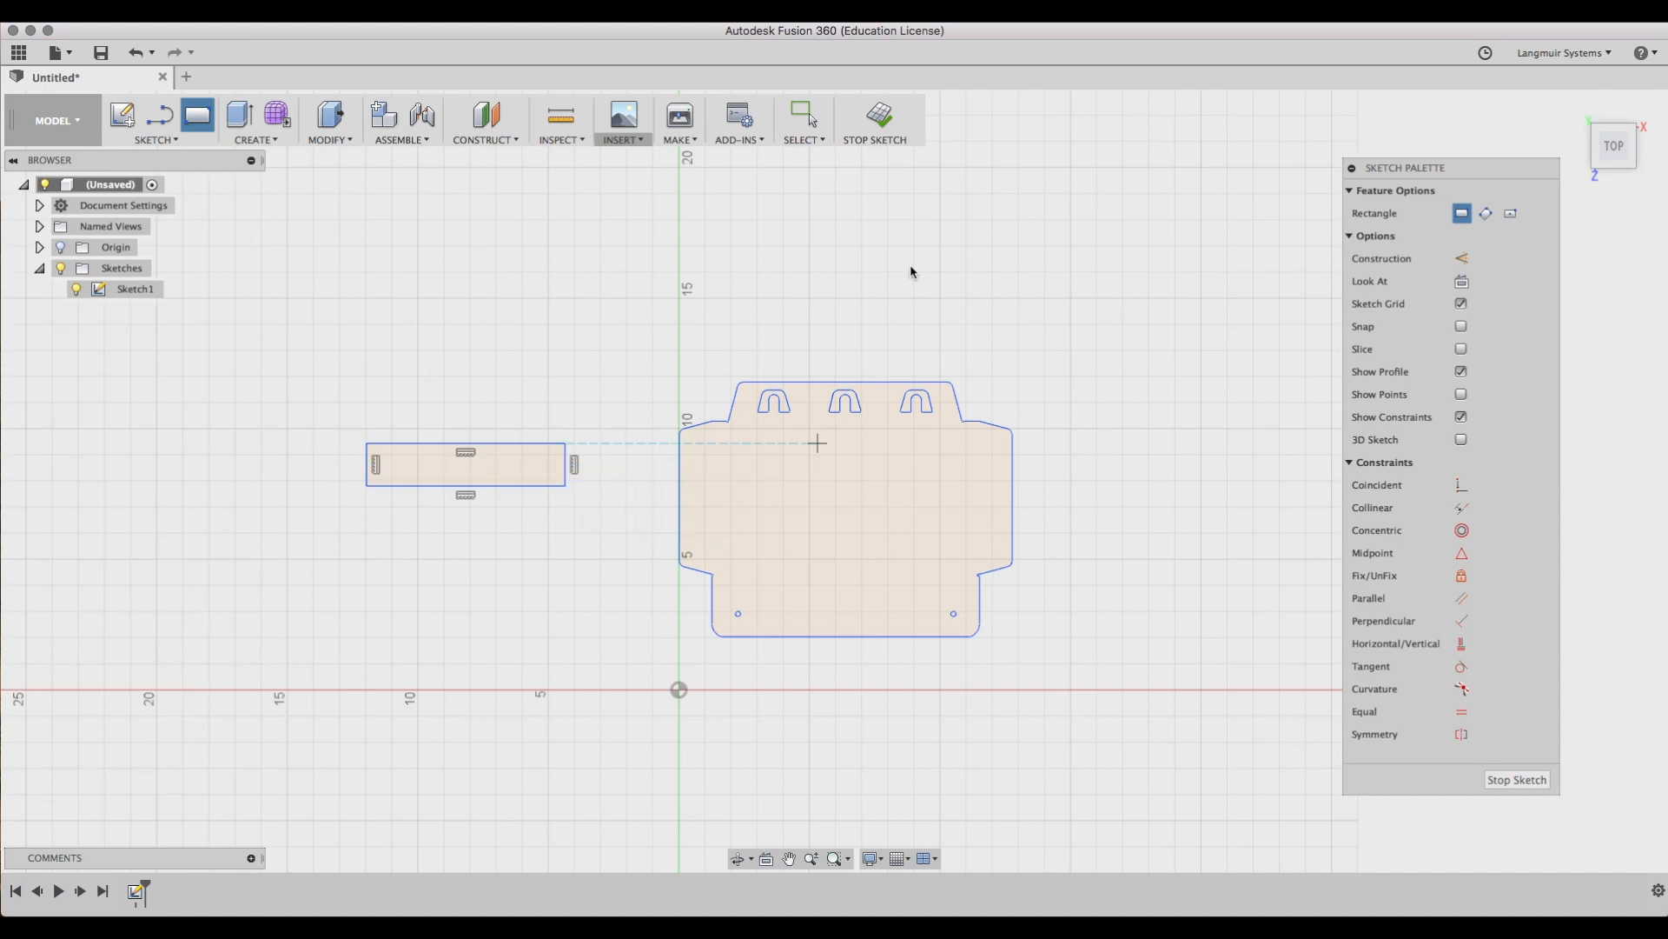
{"action": "key", "text": "Escape"}
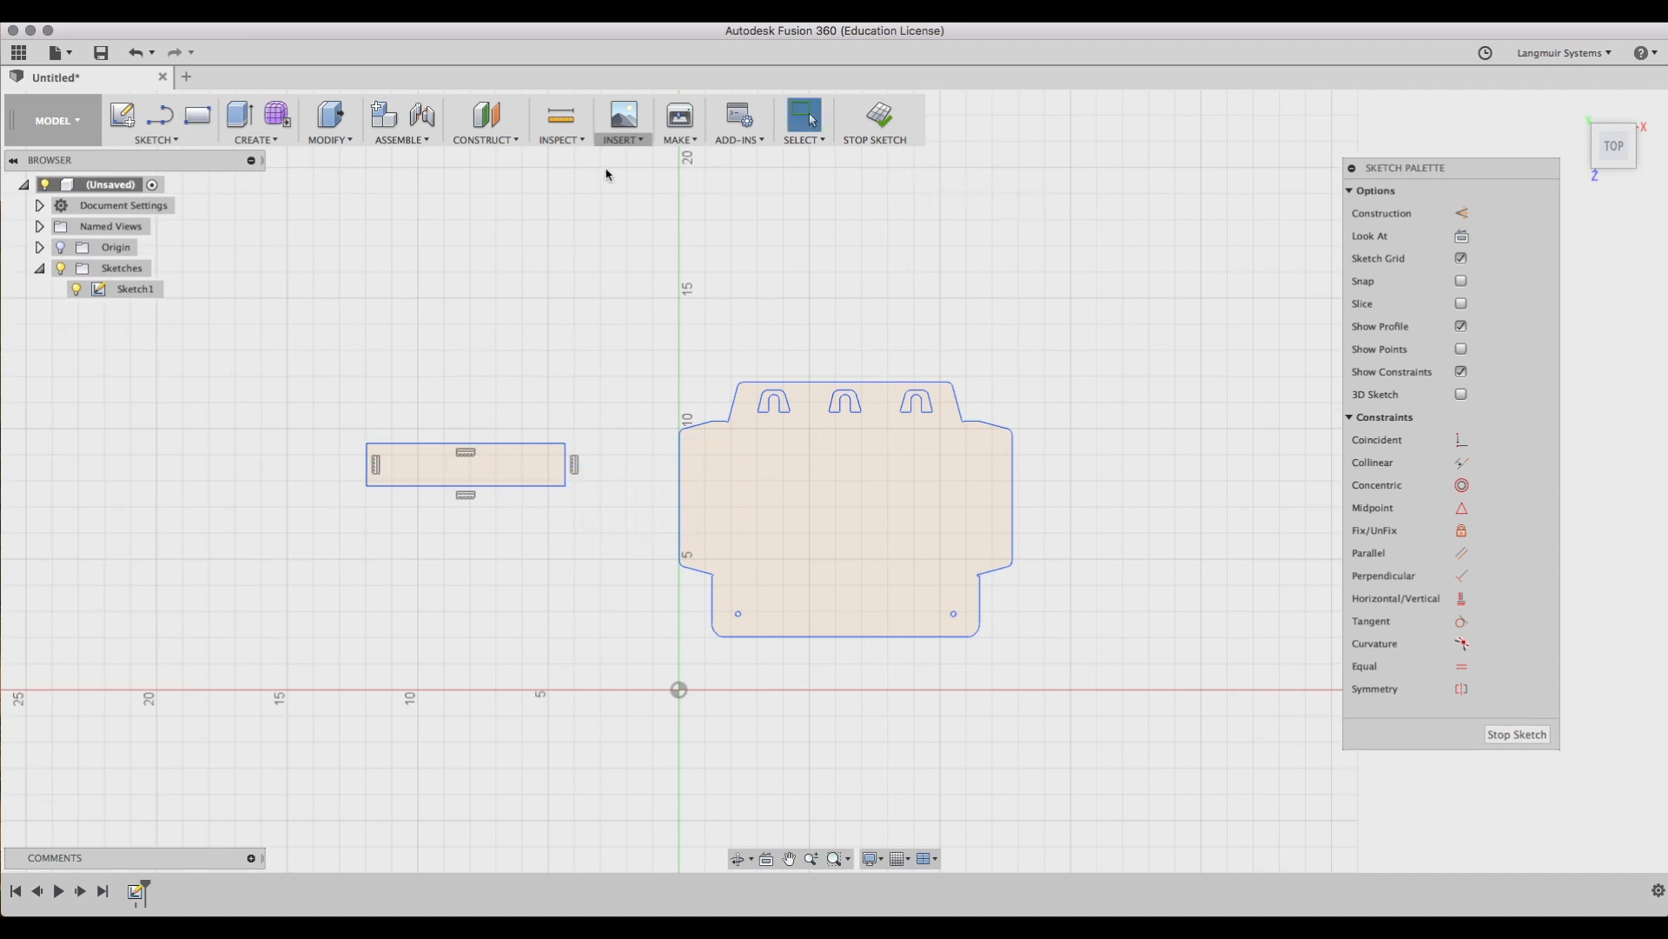
{"action": "mouse_move", "coordinate": [632, 261]}
{"action": "left_mouse_down"}
{"action": "mouse_move", "coordinate": [1005, 681]}
{"action": "mouse_move", "coordinate": [1105, 724]}
{"action": "left_mouse_up"}
{"action": "key", "text": "m"}
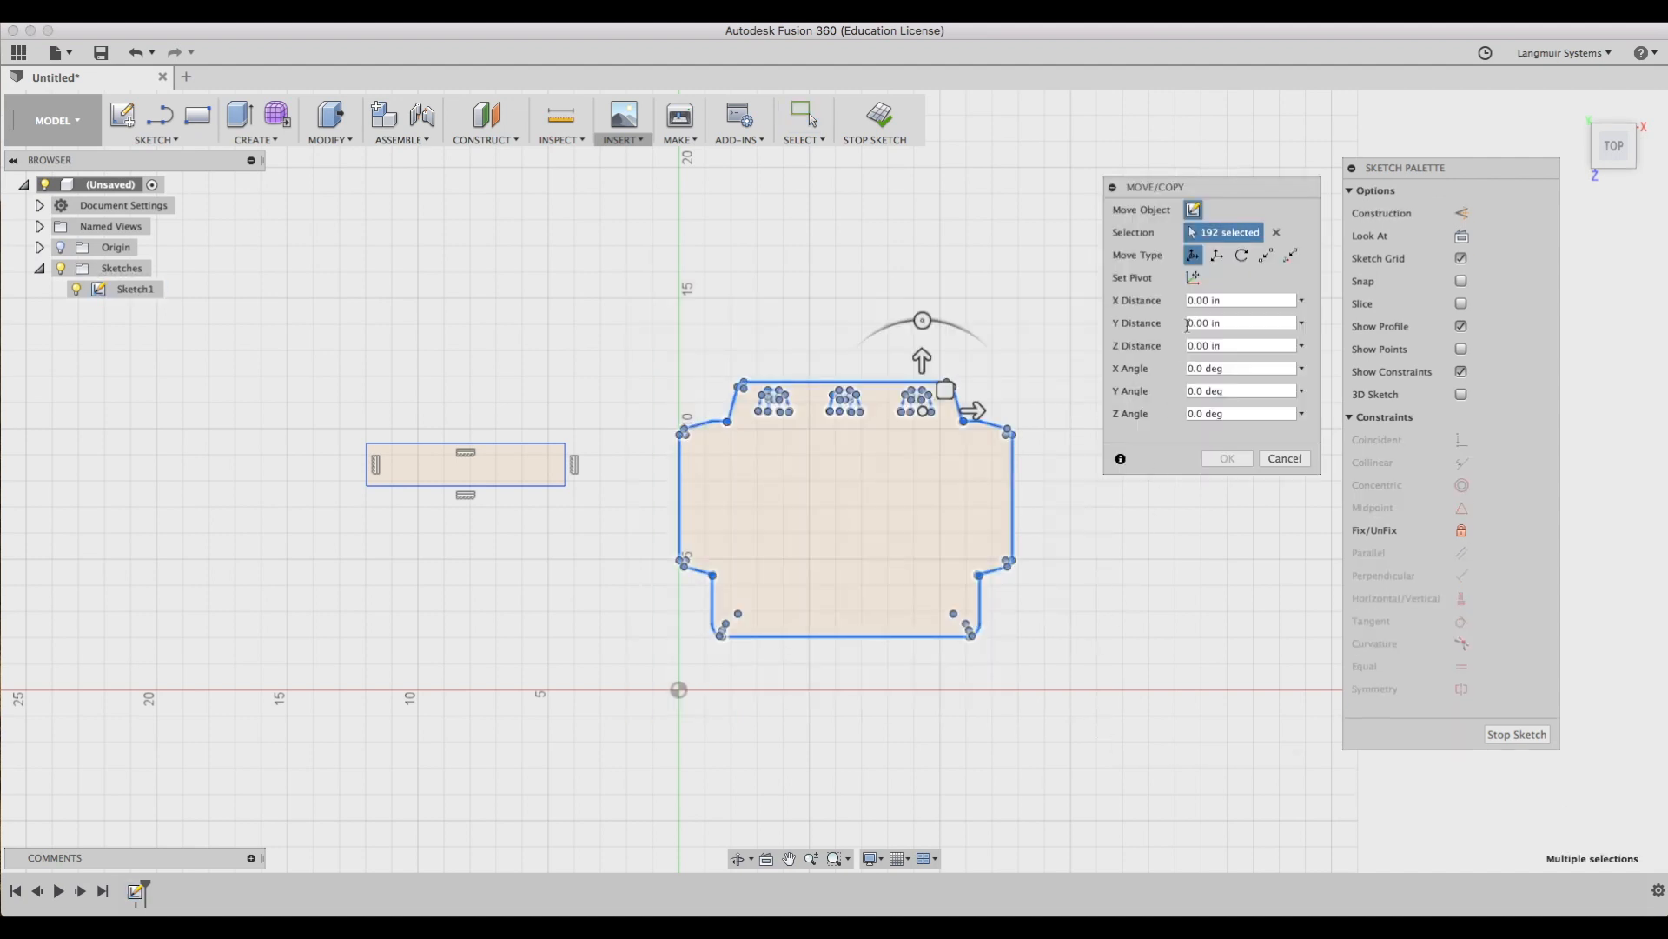
{"action": "left_click", "coordinate": [1266, 255]}
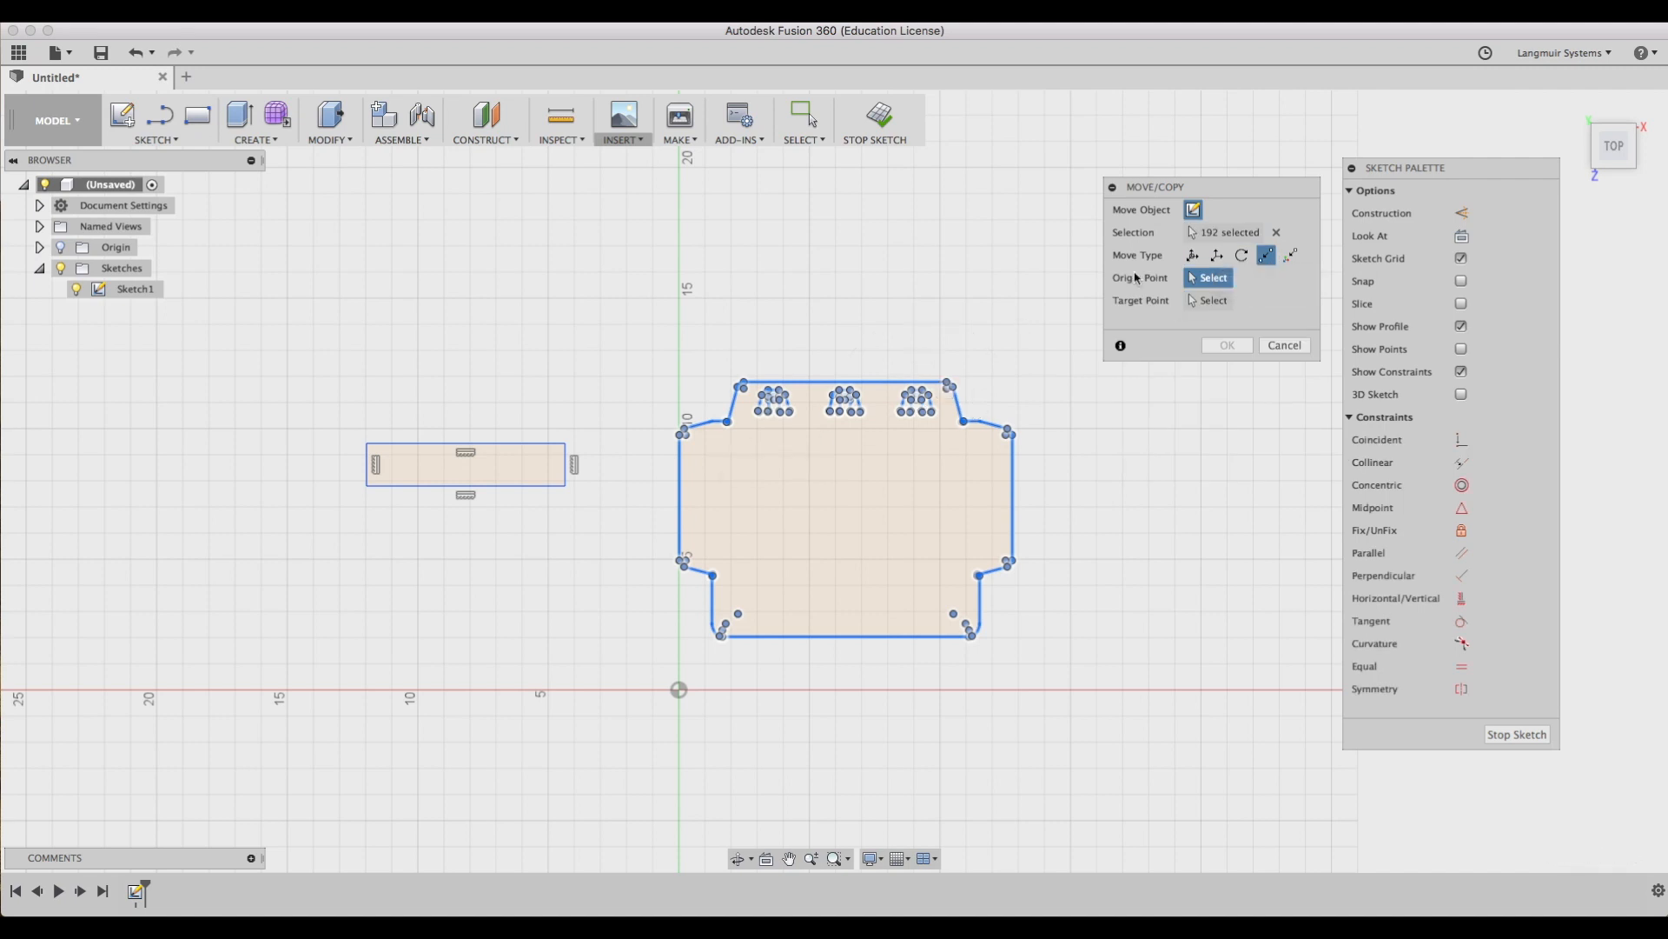
{"action": "left_click", "coordinate": [684, 432]}
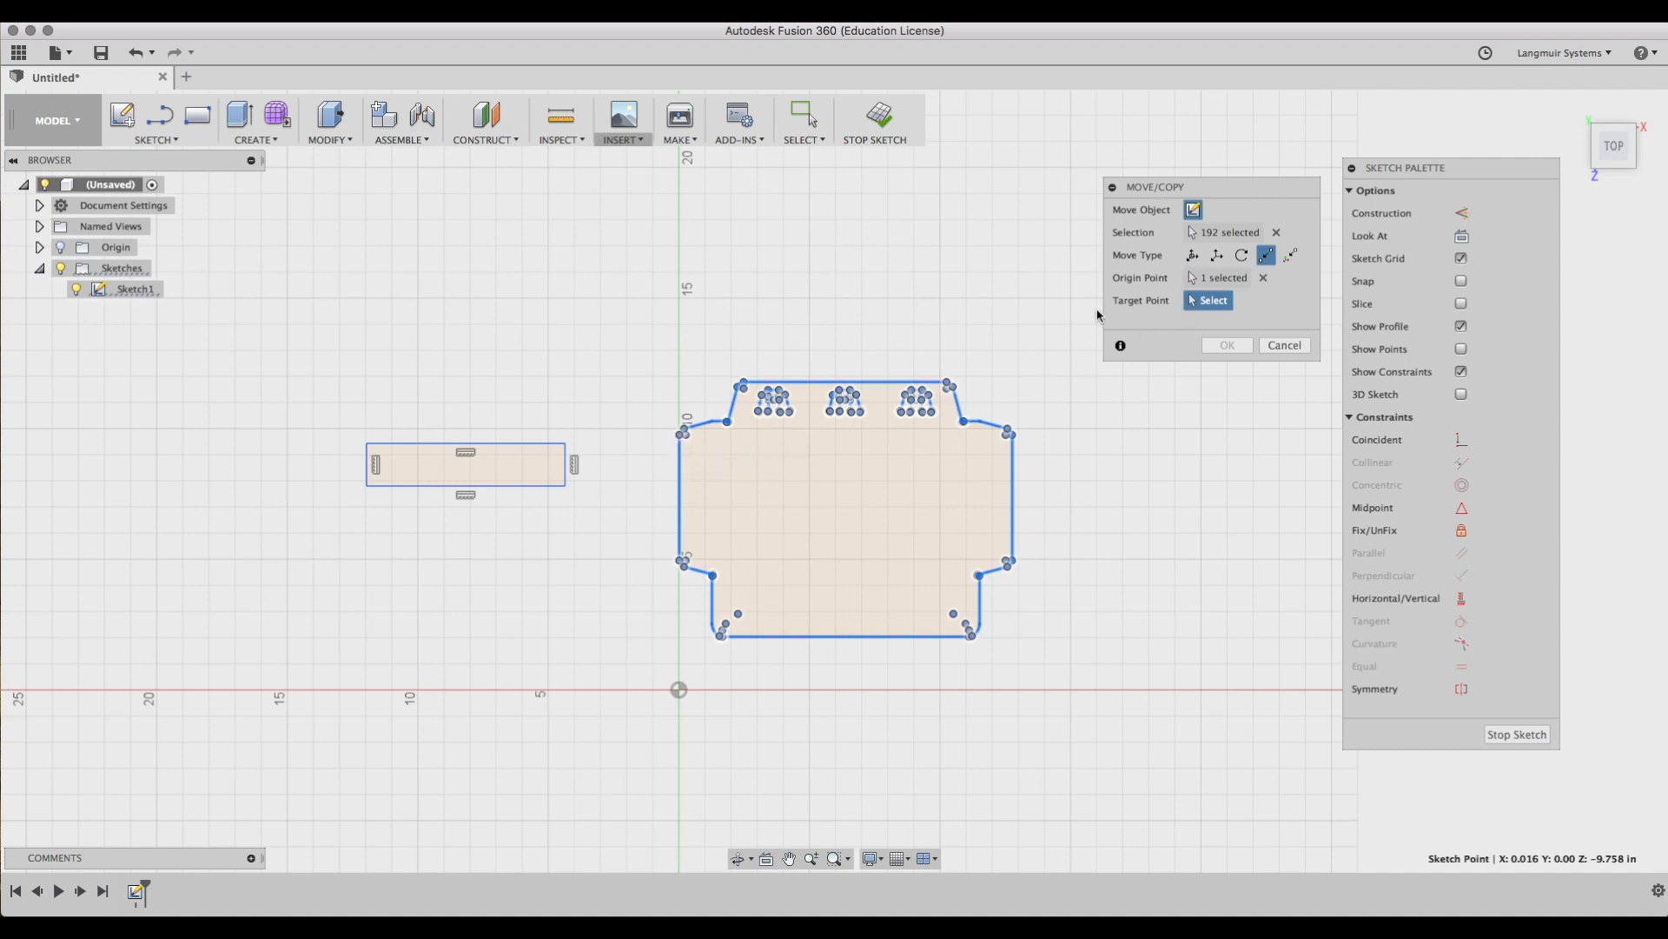
{"action": "left_click", "coordinate": [565, 487]}
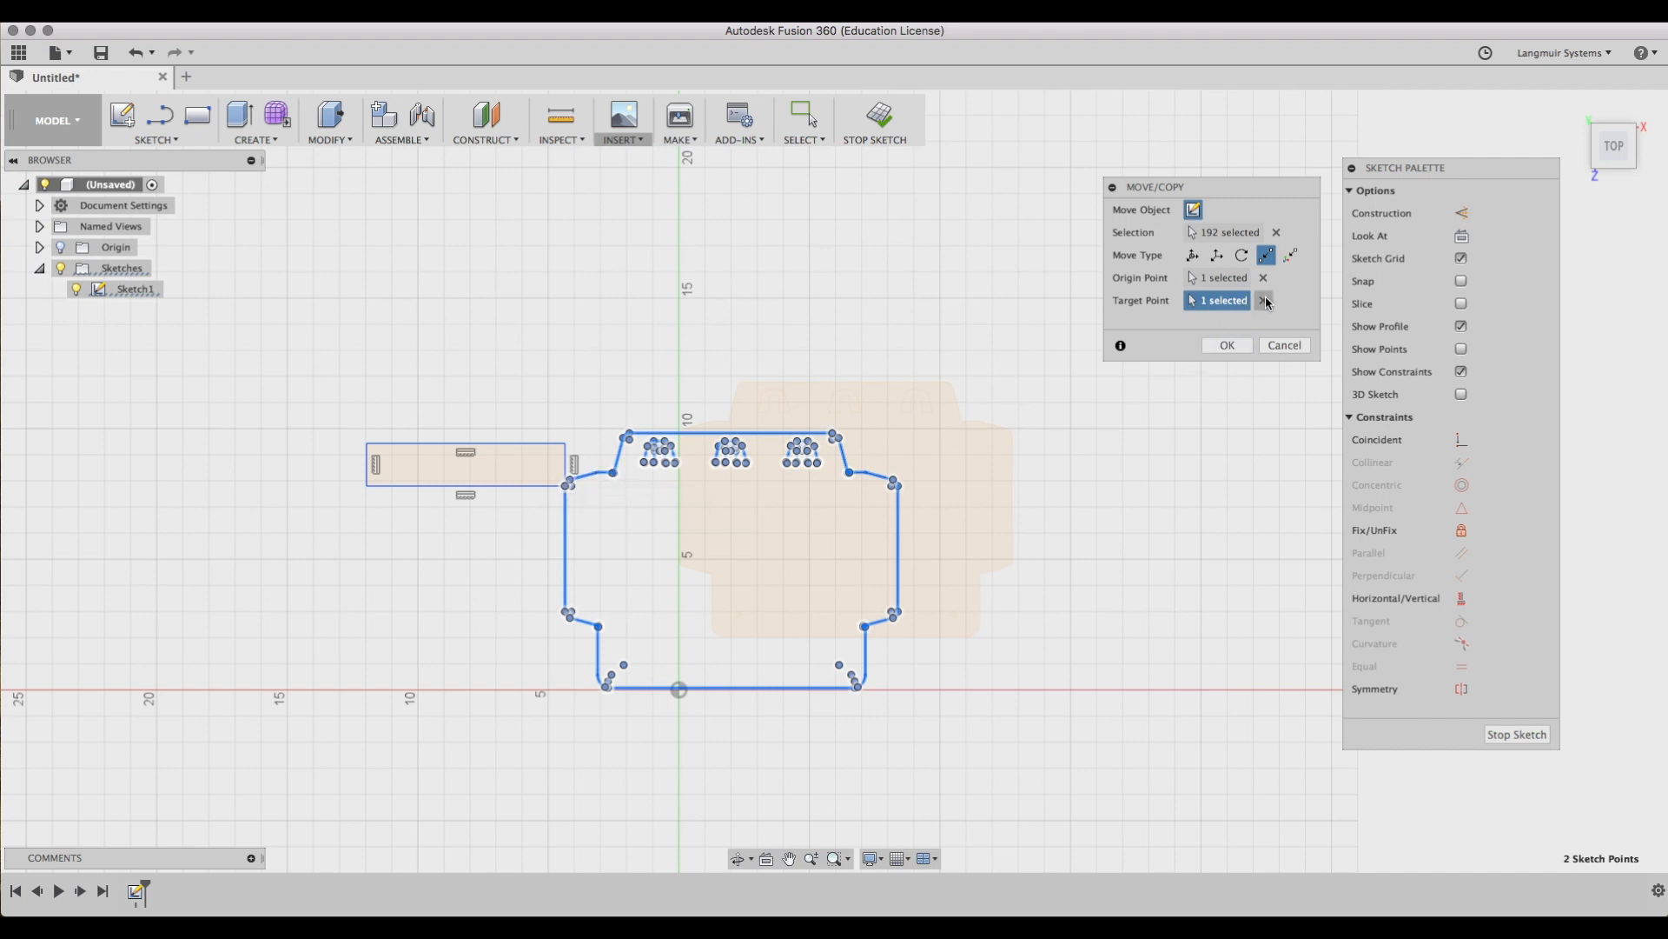
{"action": "left_click", "coordinate": [367, 486]}
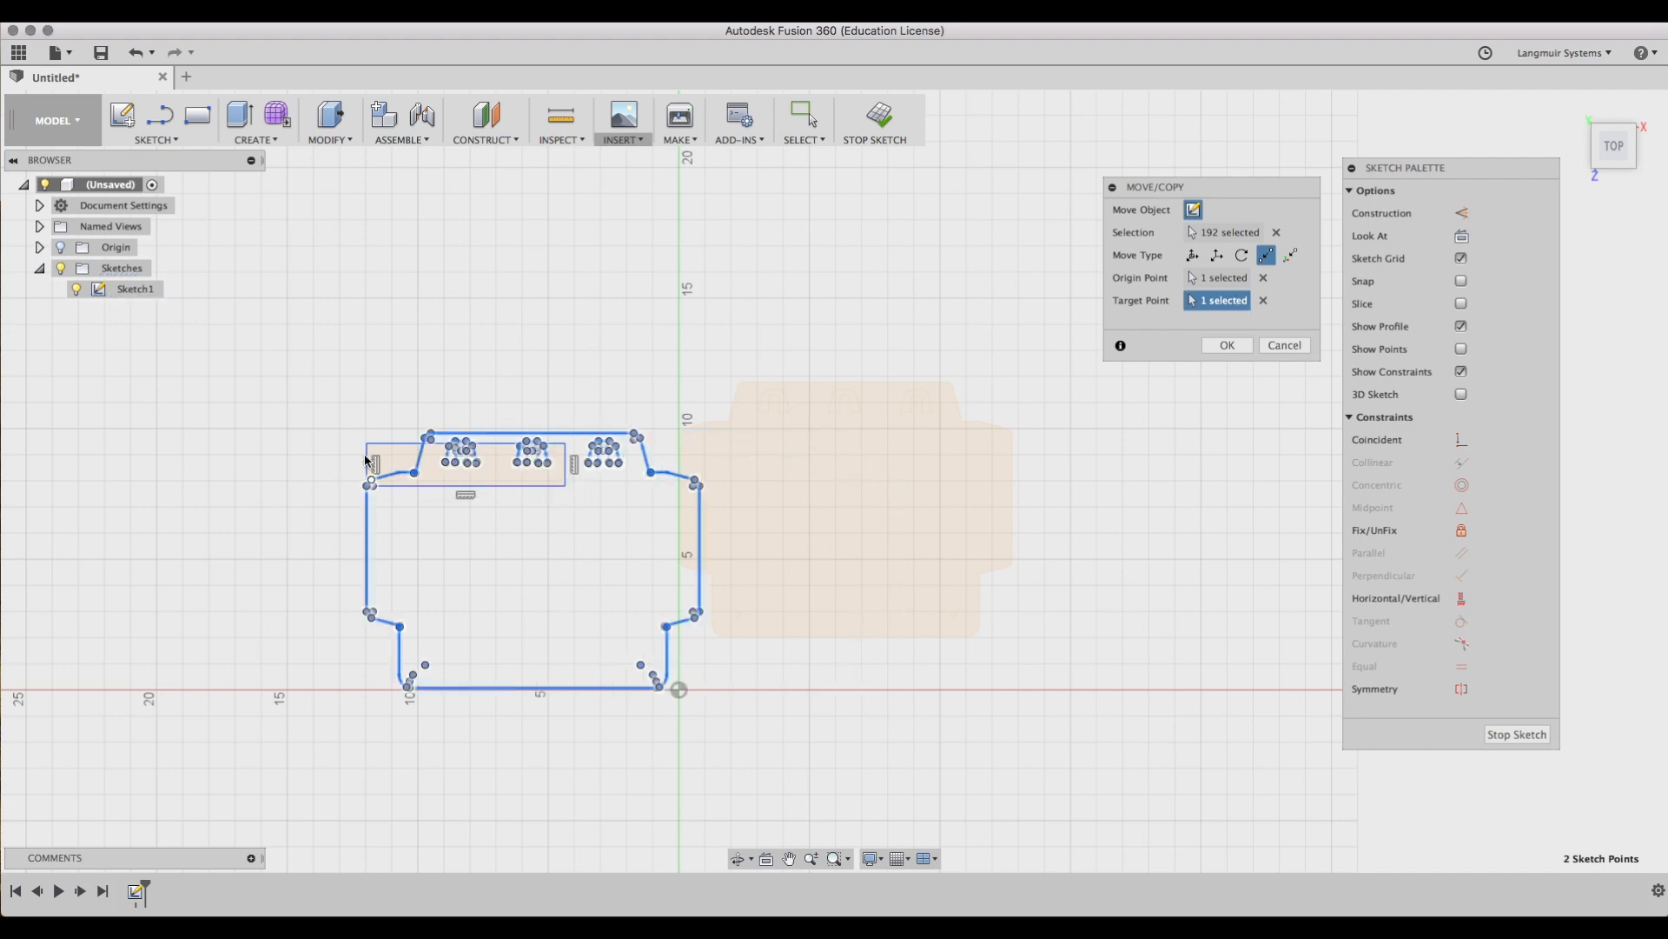
{"action": "left_click", "coordinate": [367, 444]}
{"action": "left_click", "coordinate": [1273, 346]}
Use Move/Copy Point to Position to place the outline's lower-left corner point at Position X 0 and Z 0.
{"action": "key", "text": "m"}
{"action": "mouse_move", "coordinate": [639, 273]}
{"action": "left_mouse_down"}
{"action": "mouse_move", "coordinate": [906, 563]}
{"action": "mouse_move", "coordinate": [1095, 690]}
{"action": "left_mouse_up"}
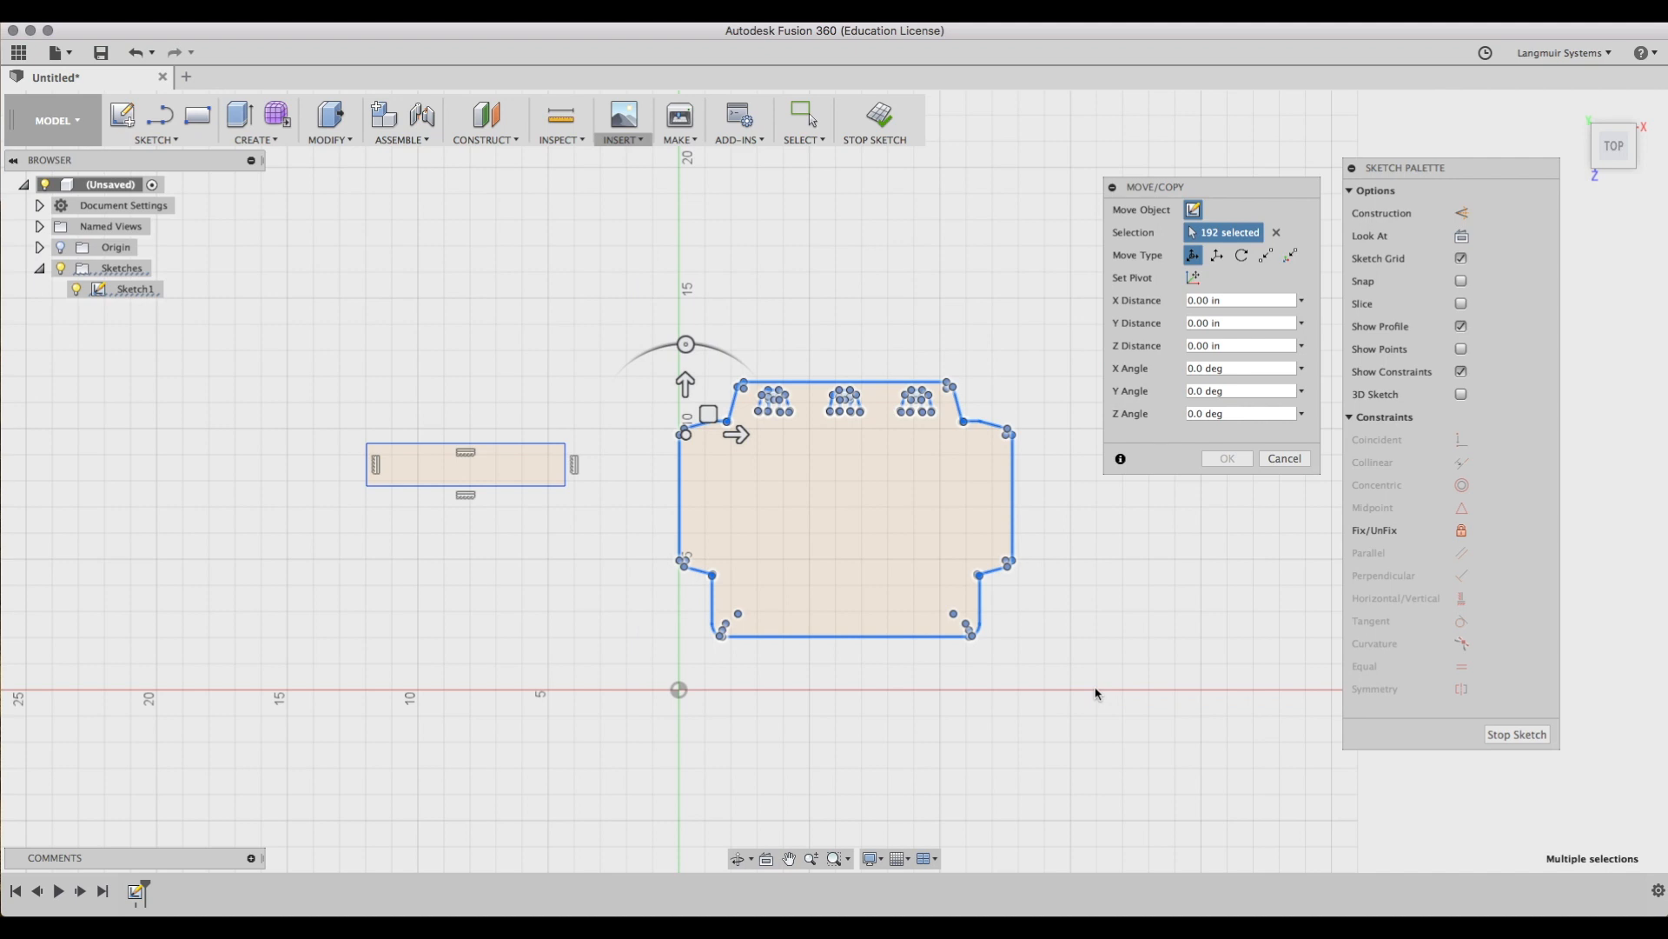
{"action": "left_click", "coordinate": [1291, 255]}
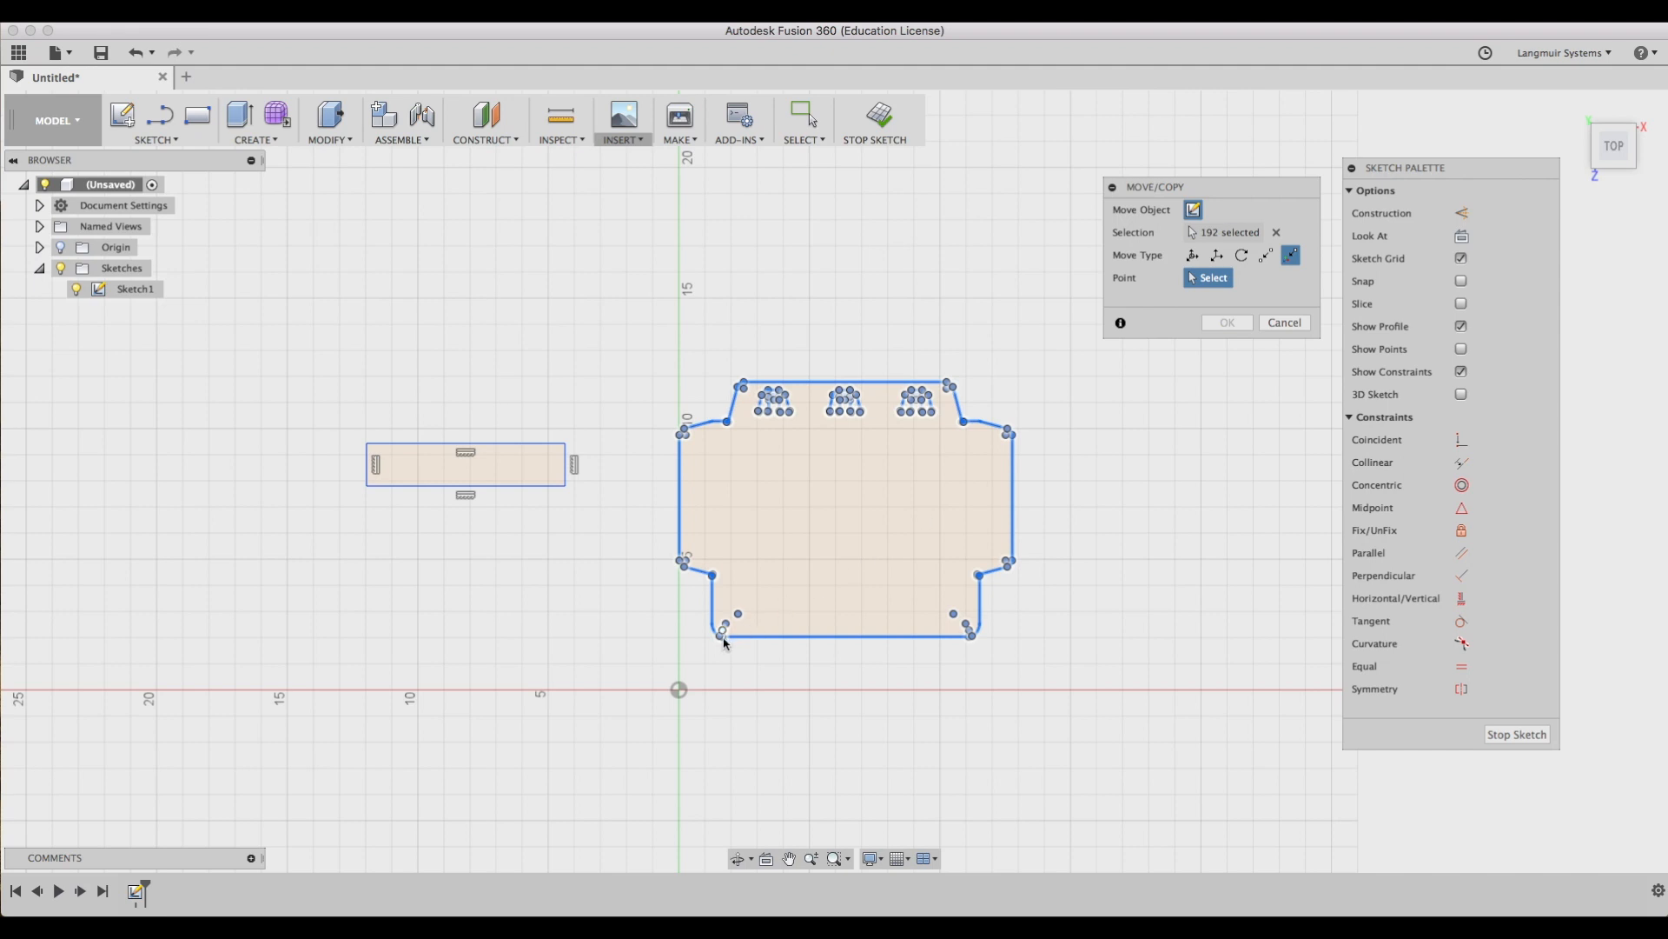
{"action": "scroll", "coordinate": [713, 651], "scroll_direction": "down", "scroll_amount": 1}
{"action": "scroll", "coordinate": [720, 645], "scroll_direction": "up", "scroll_amount": 3}
{"action": "scroll", "coordinate": [719, 646], "scroll_direction": "up", "scroll_amount": 5}
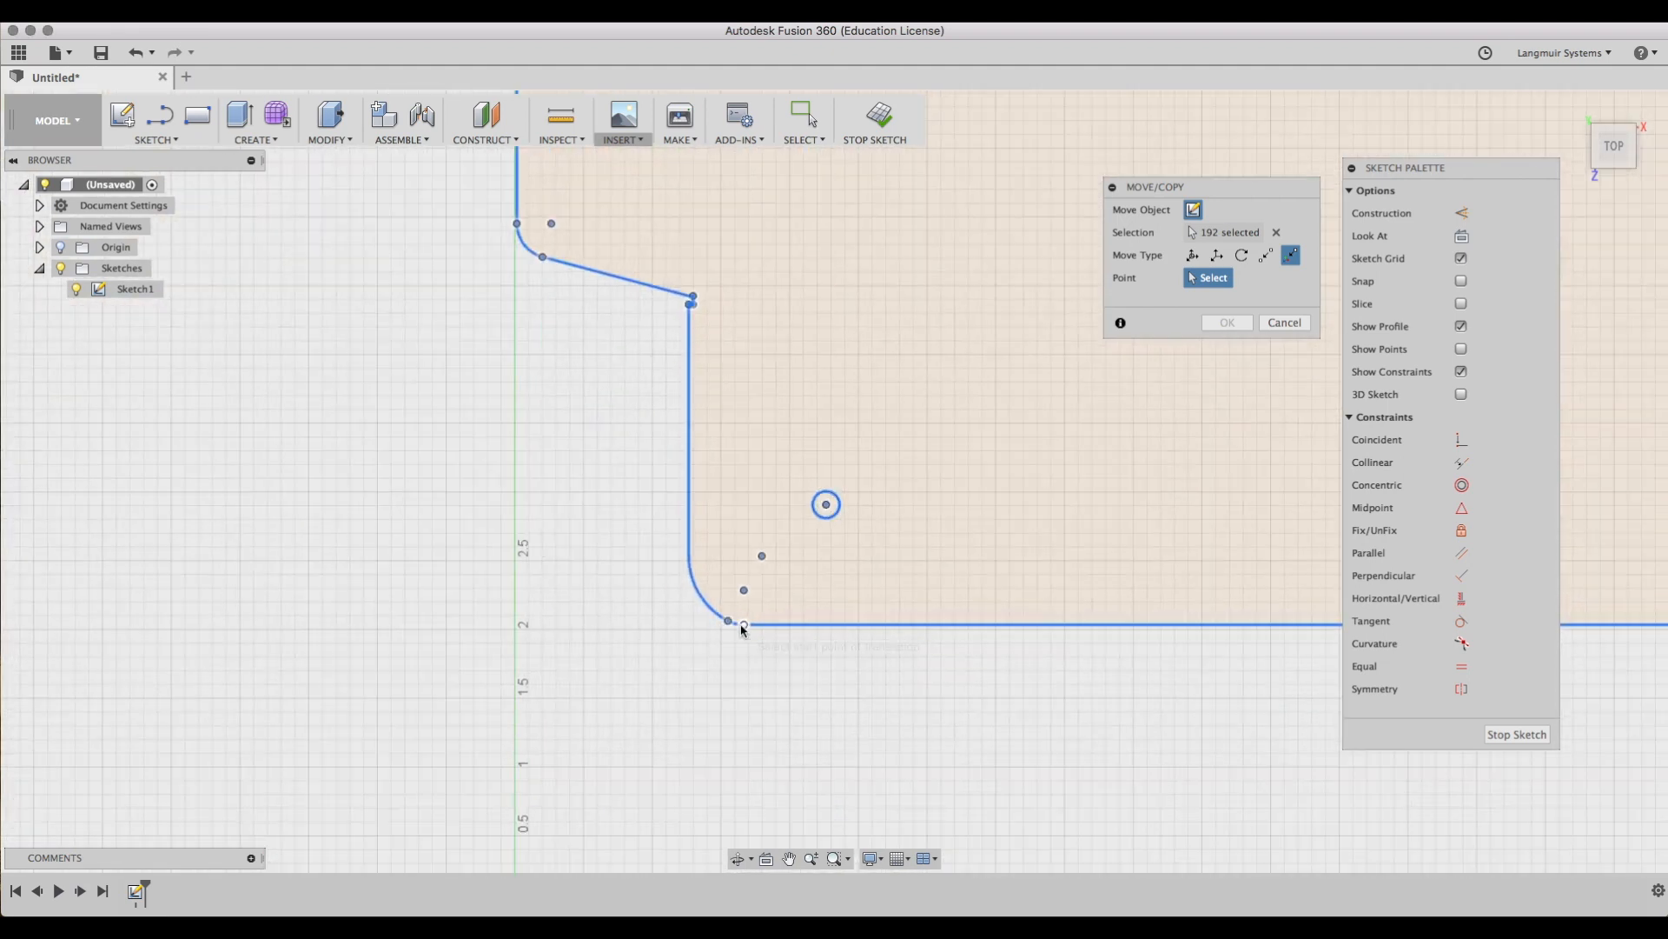
{"action": "left_click", "coordinate": [743, 625]}
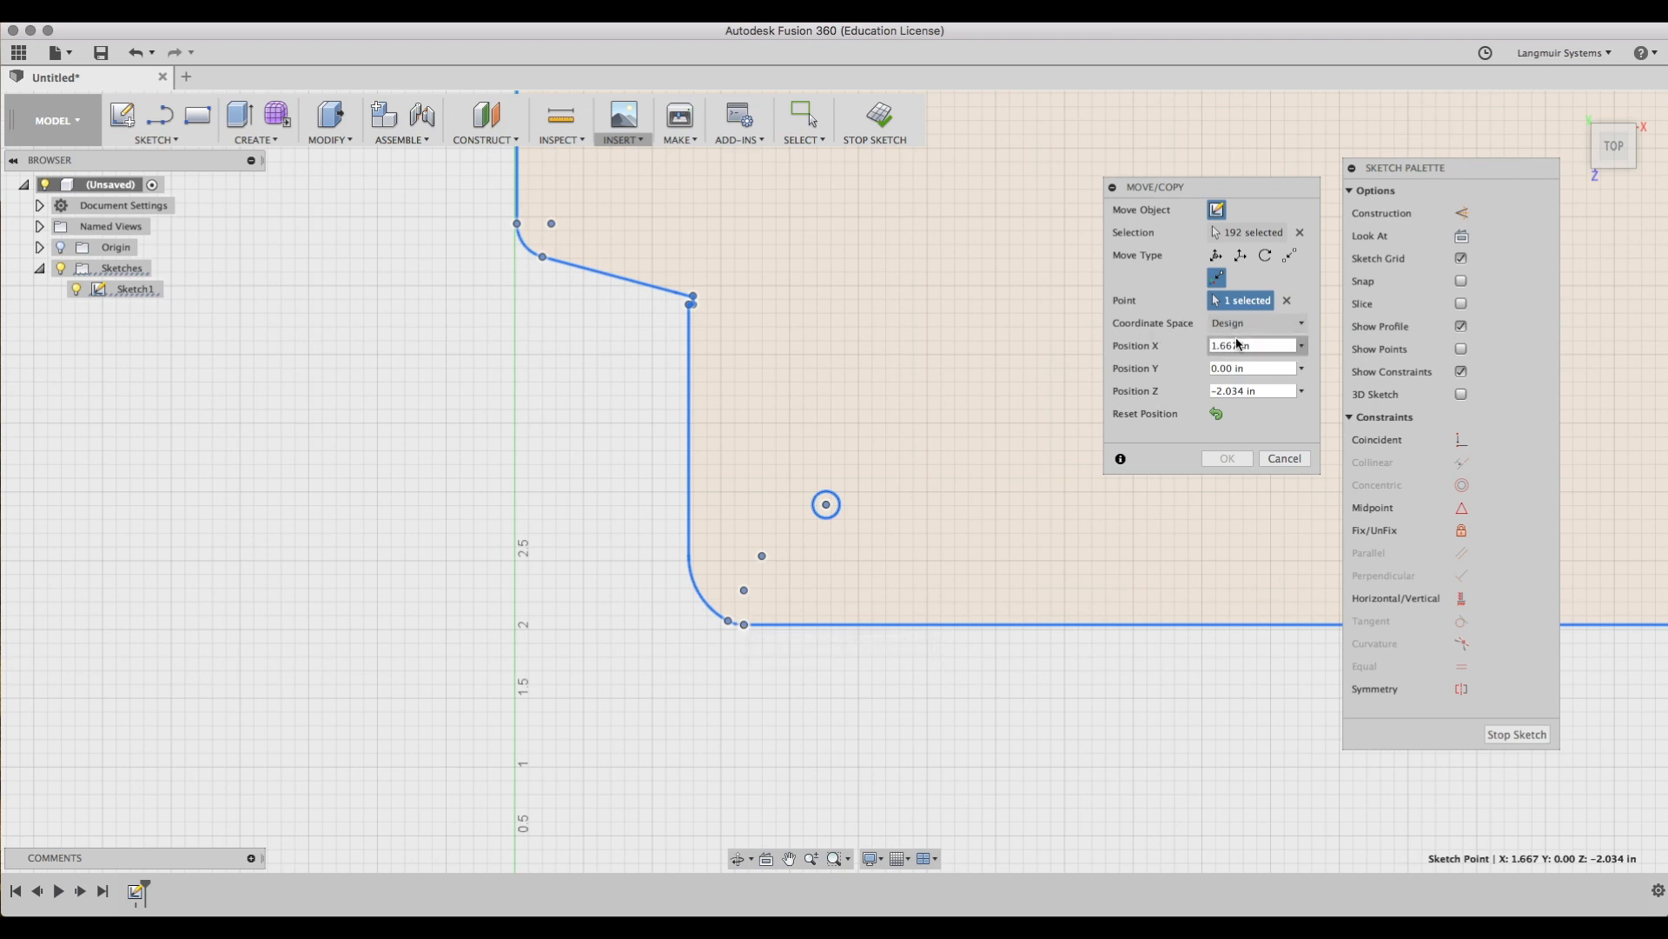
{"action": "left_click_drag", "start_coordinate": [1254, 348], "coordinate": [1161, 347]}
{"action": "type", "text": "0"}
{"action": "left_click_drag", "start_coordinate": [1268, 390], "coordinate": [1142, 391]}
{"action": "type", "text": "0"}
{"action": "left_click", "coordinate": [1226, 459]}
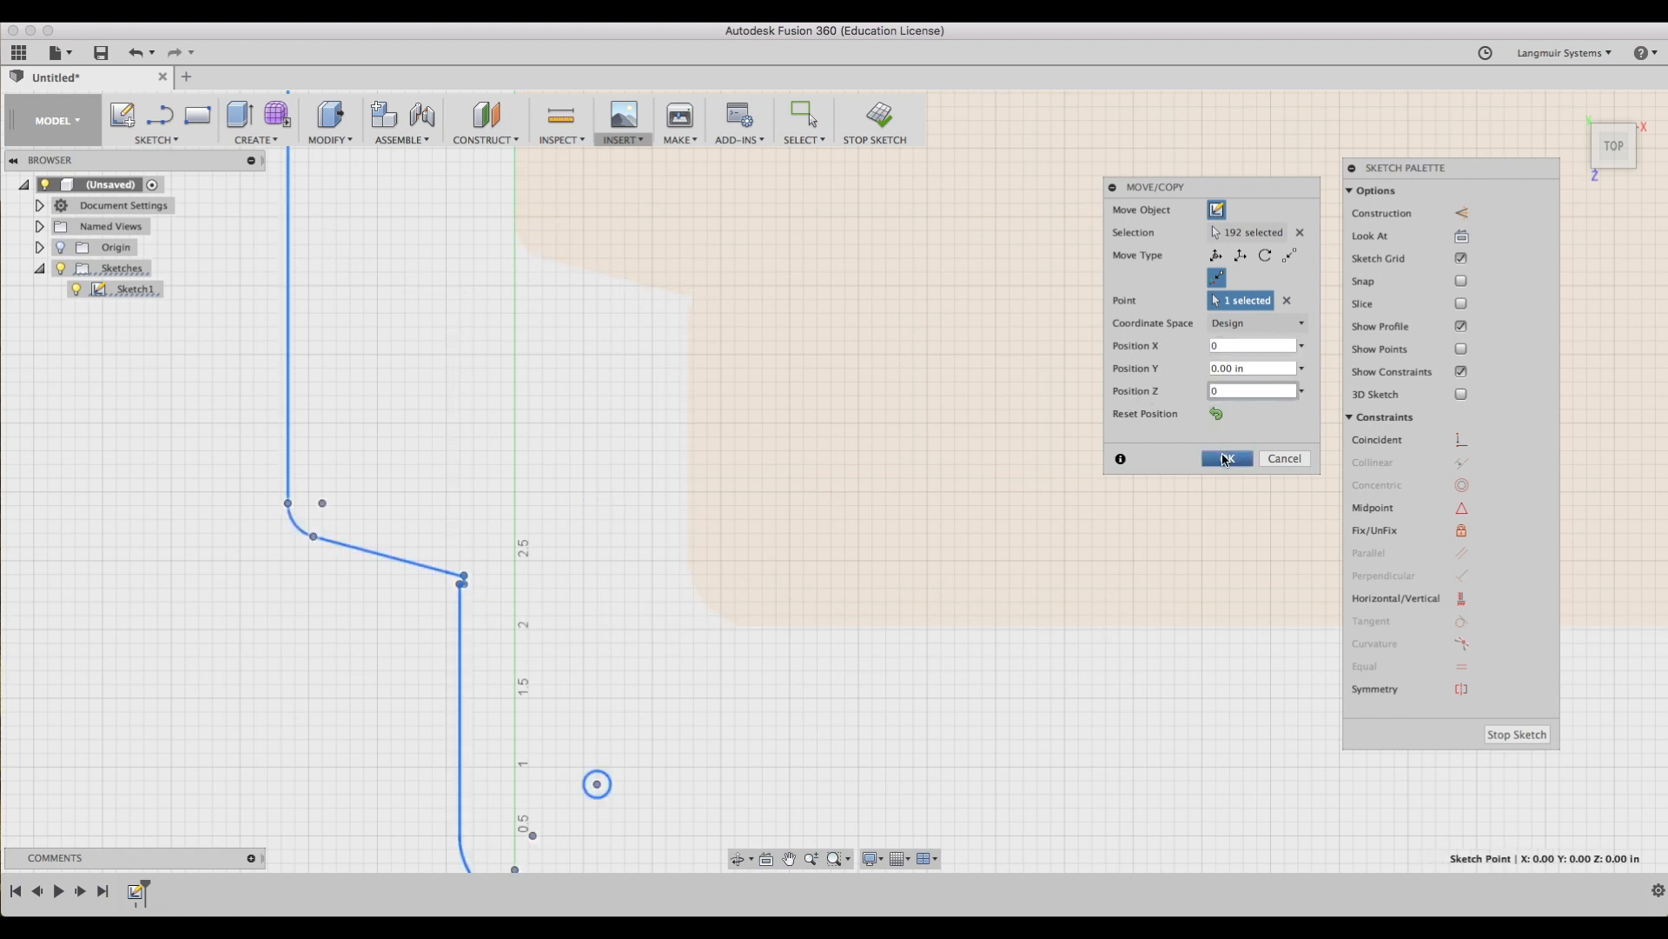
Delete the helper rectangle beside the outline.
{"action": "scroll", "coordinate": [1026, 648], "scroll_direction": "up", "scroll_amount": 5}
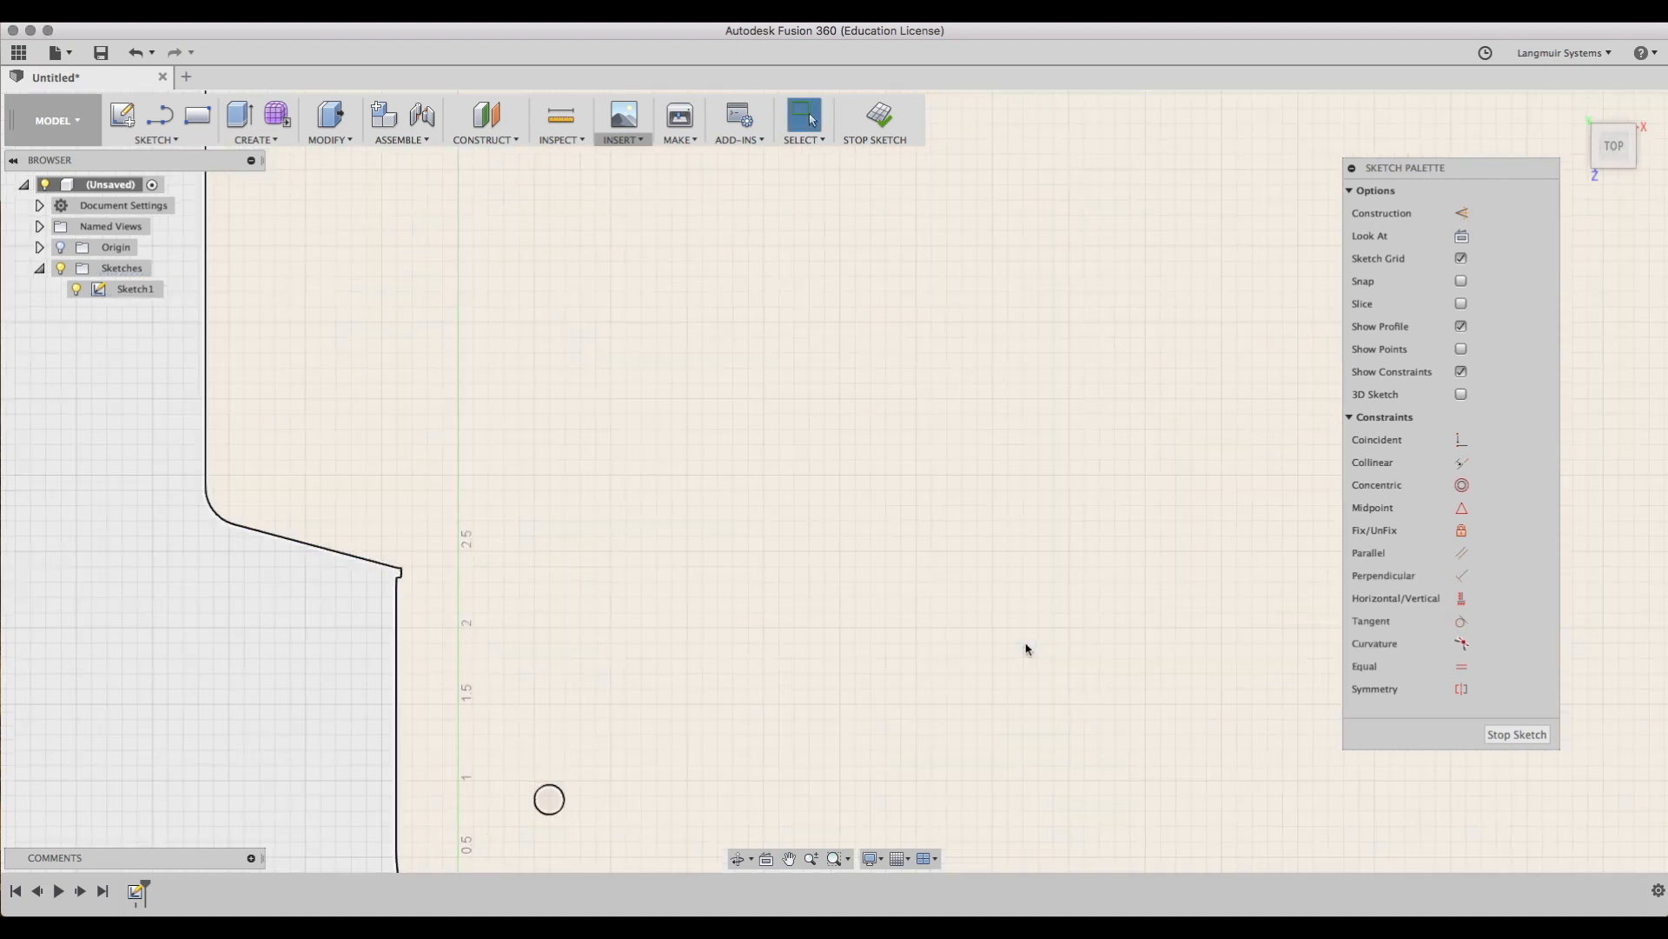
{"action": "scroll", "coordinate": [1026, 648], "scroll_direction": "down", "scroll_amount": 6}
{"action": "scroll", "coordinate": [1026, 649], "scroll_direction": "down", "scroll_amount": 5}
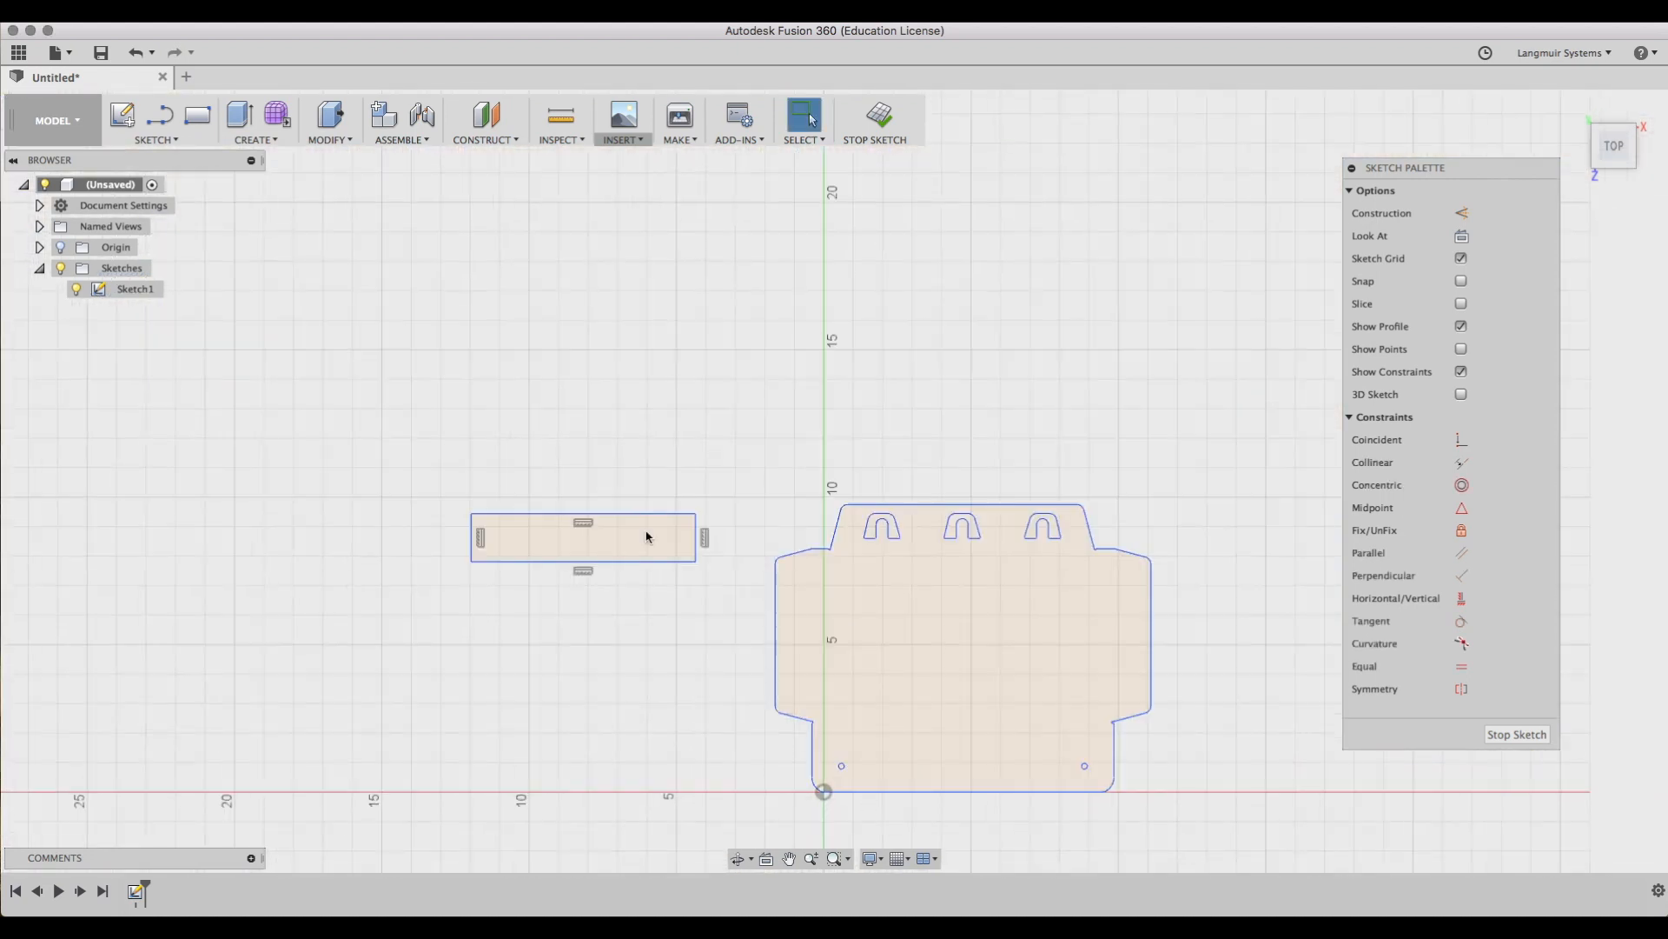
{"action": "mouse_move", "coordinate": [730, 656]}
{"action": "middle_mouse_down"}
{"action": "mouse_move", "coordinate": [634, 472]}
{"action": "mouse_move", "coordinate": [361, 493]}
{"action": "middle_mouse_up"}
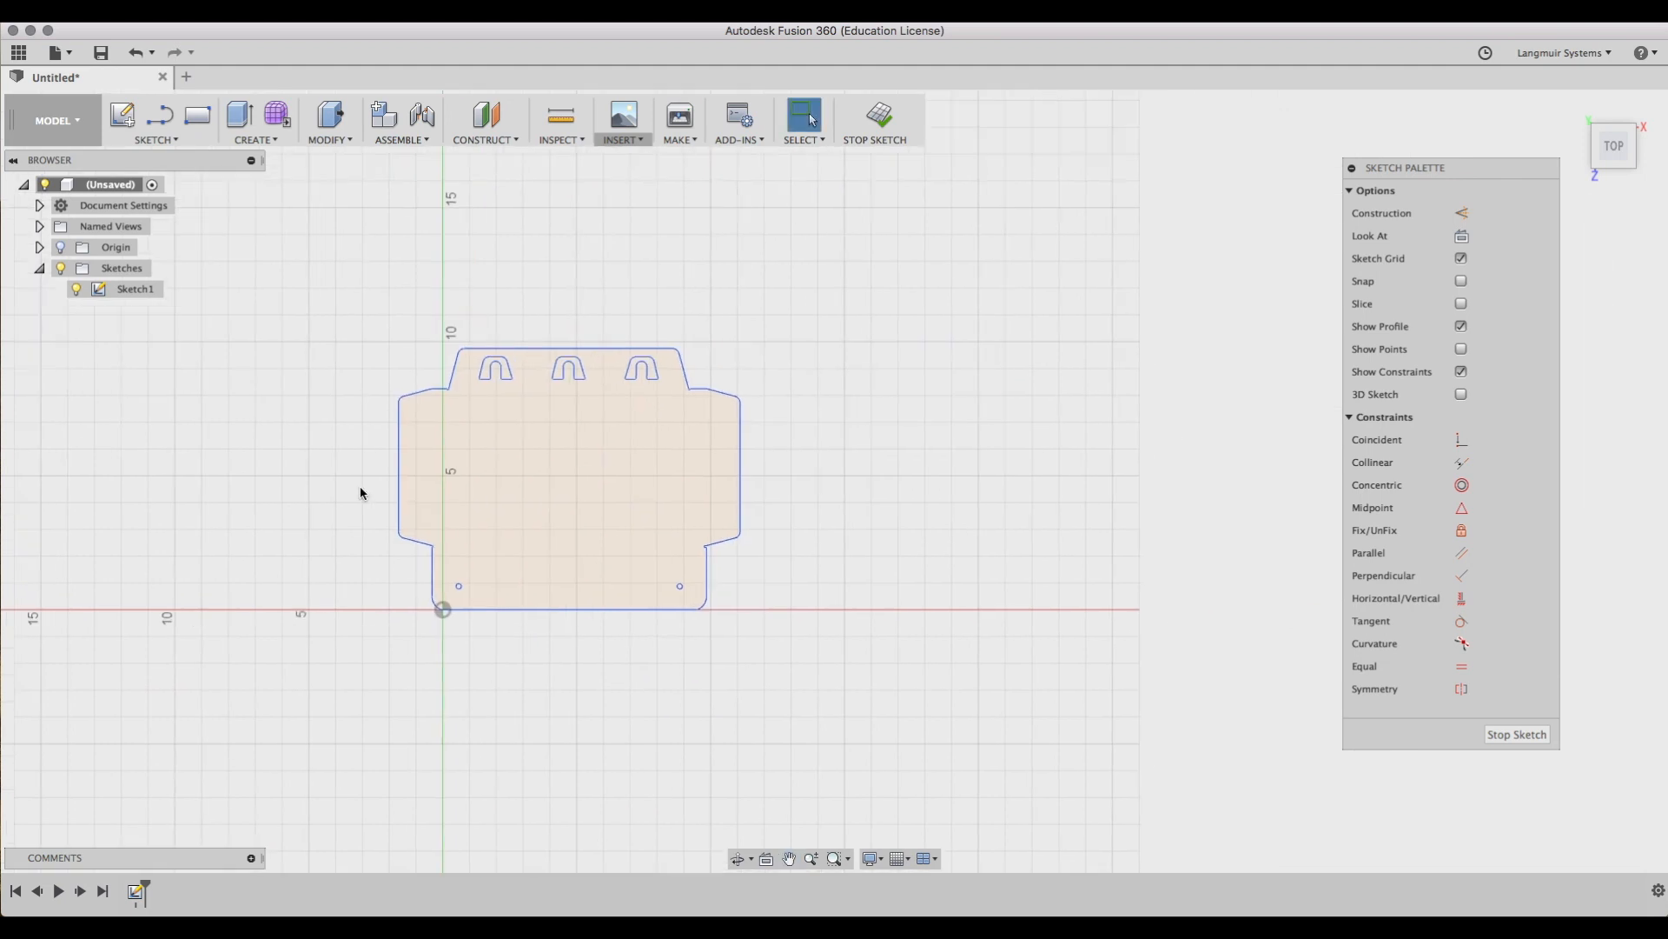
Copy the whole outline, paste it, and move the duplicate 14.00 in along X.
{"action": "left_click_drag", "start_coordinate": [339, 281], "coordinate": [836, 711]}
{"action": "right_click", "coordinate": [634, 503]}
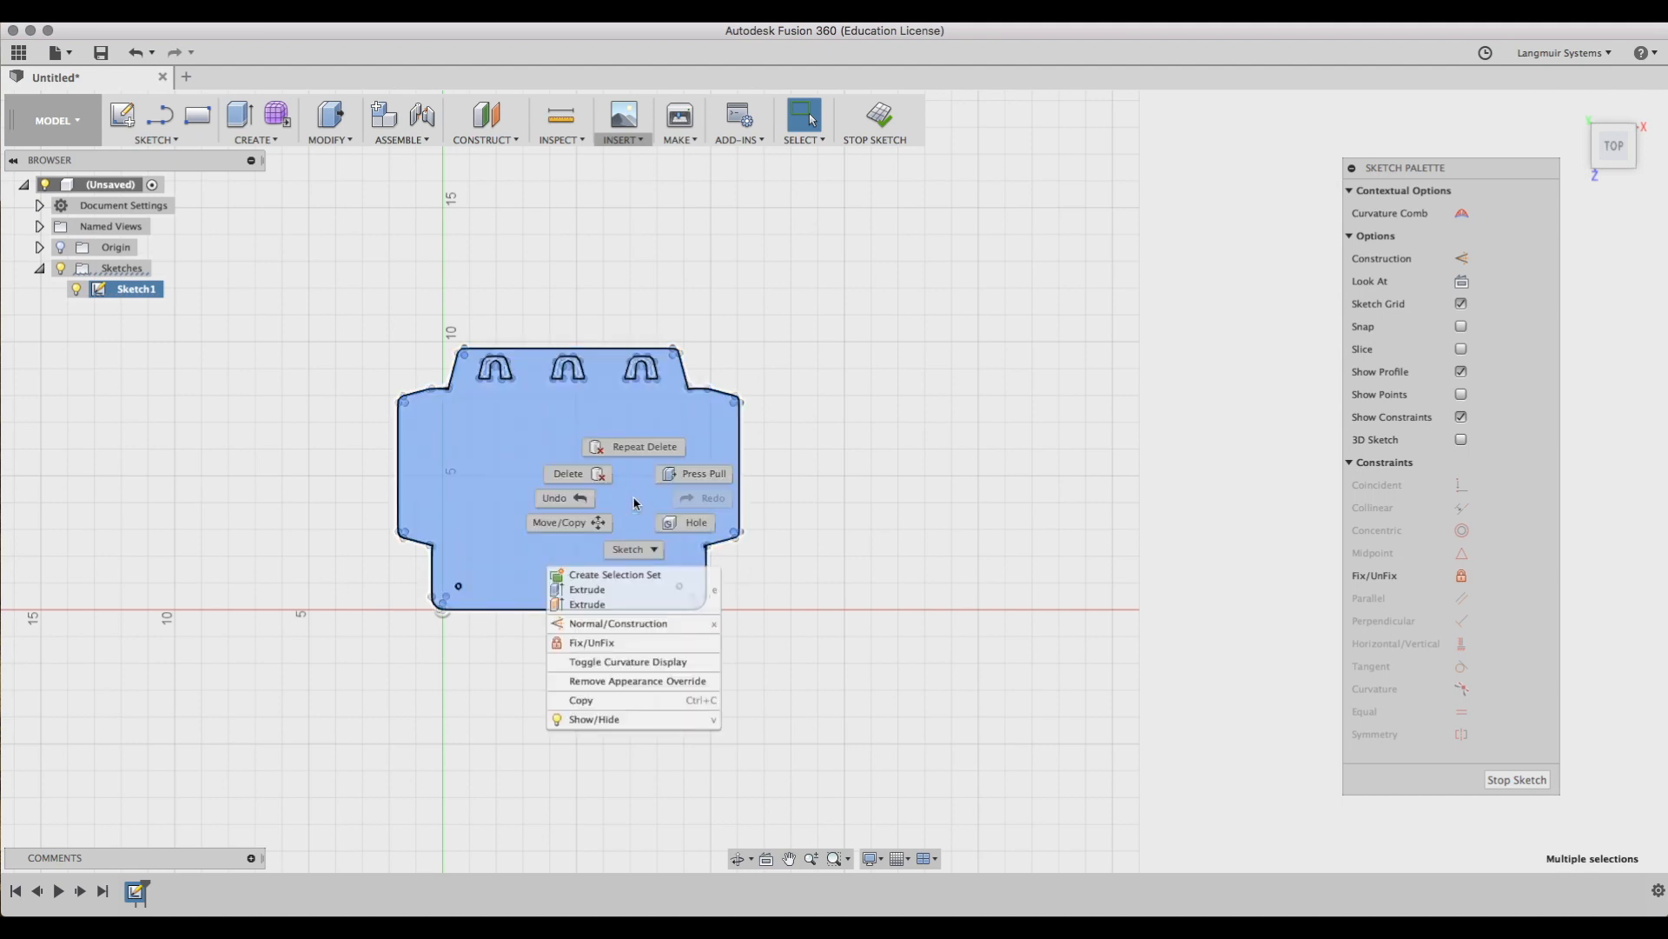
{"action": "left_click", "coordinate": [602, 701]}
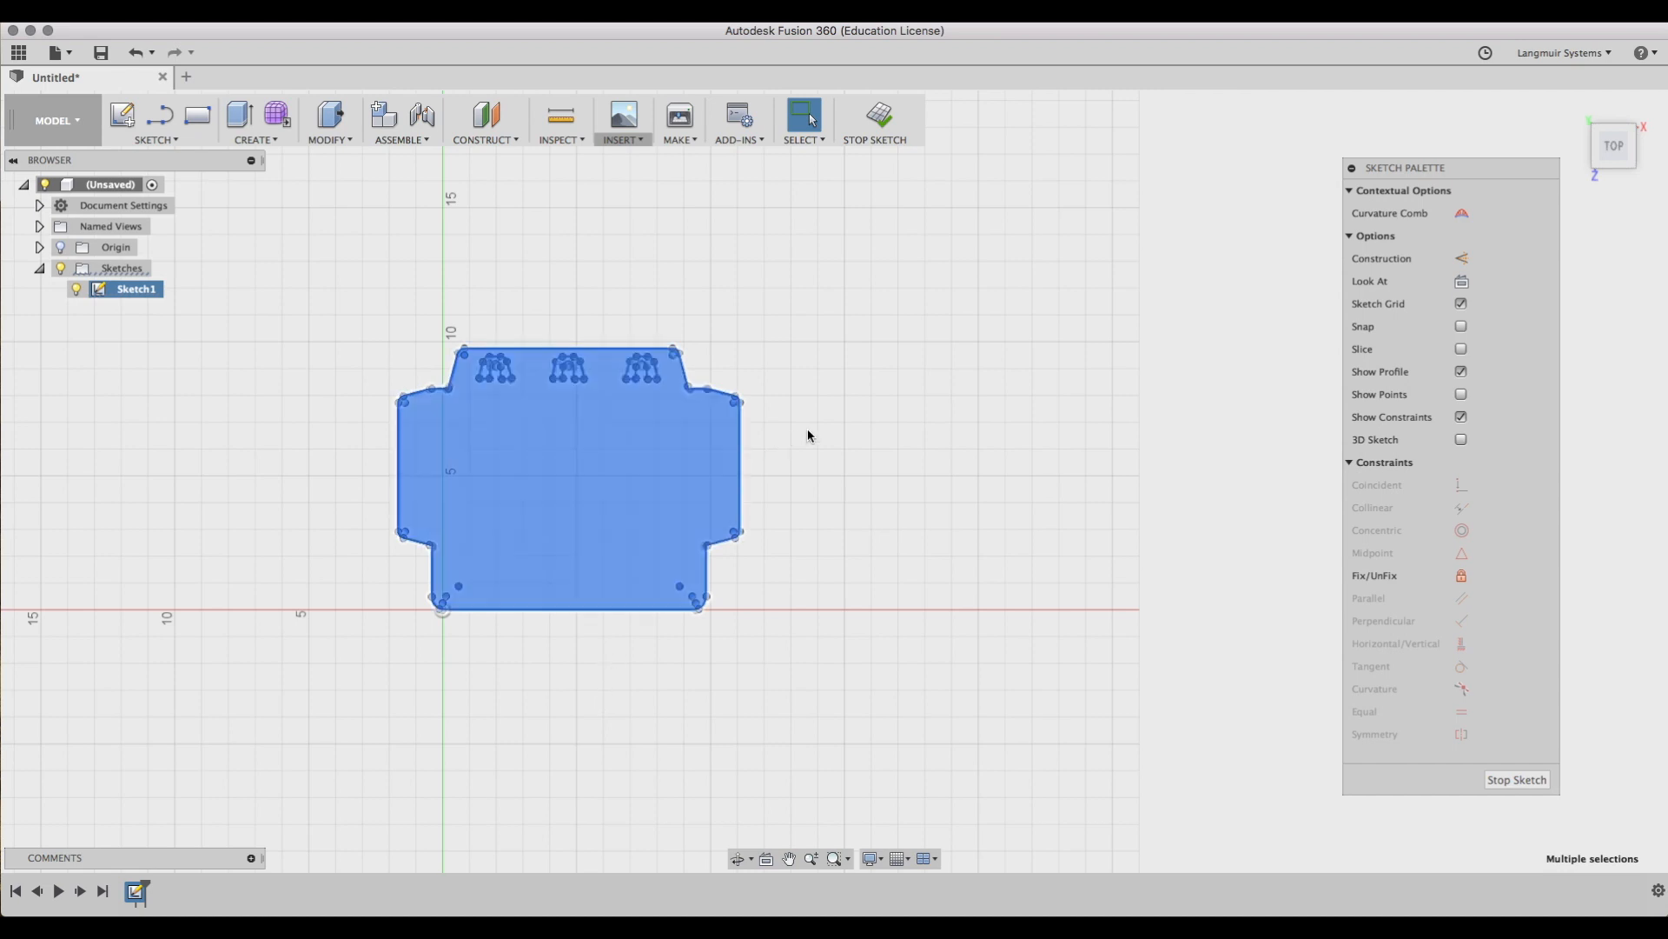
{"action": "left_click", "coordinate": [940, 432]}
{"action": "right_click", "coordinate": [942, 432]}
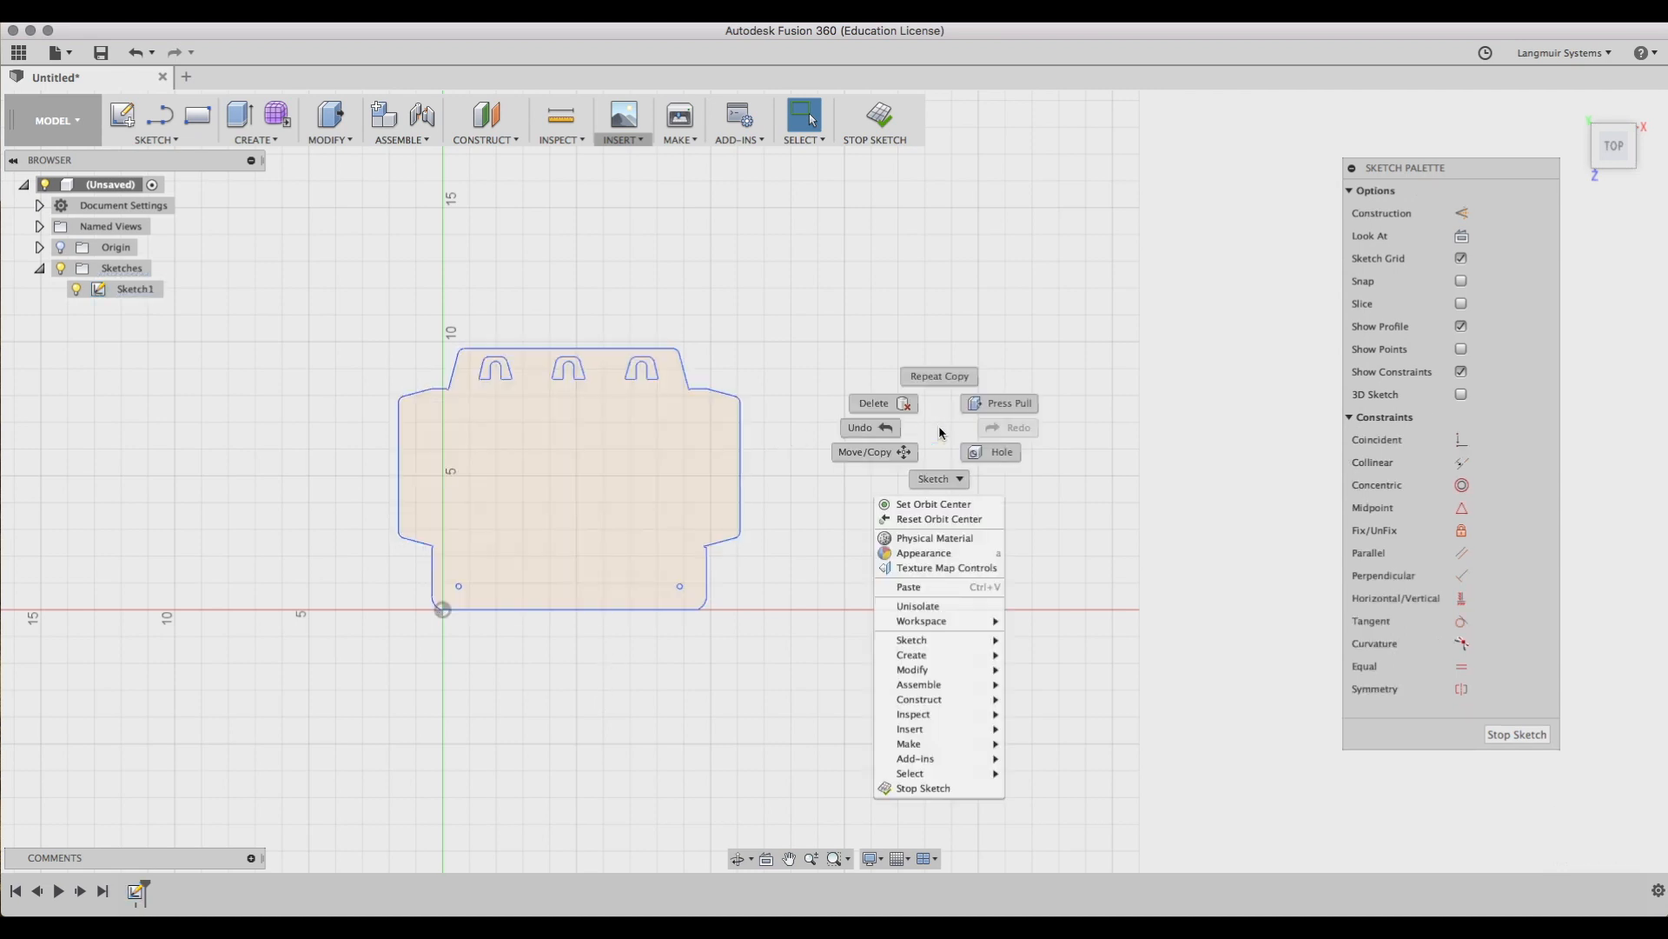
{"action": "left_click", "coordinate": [955, 588]}
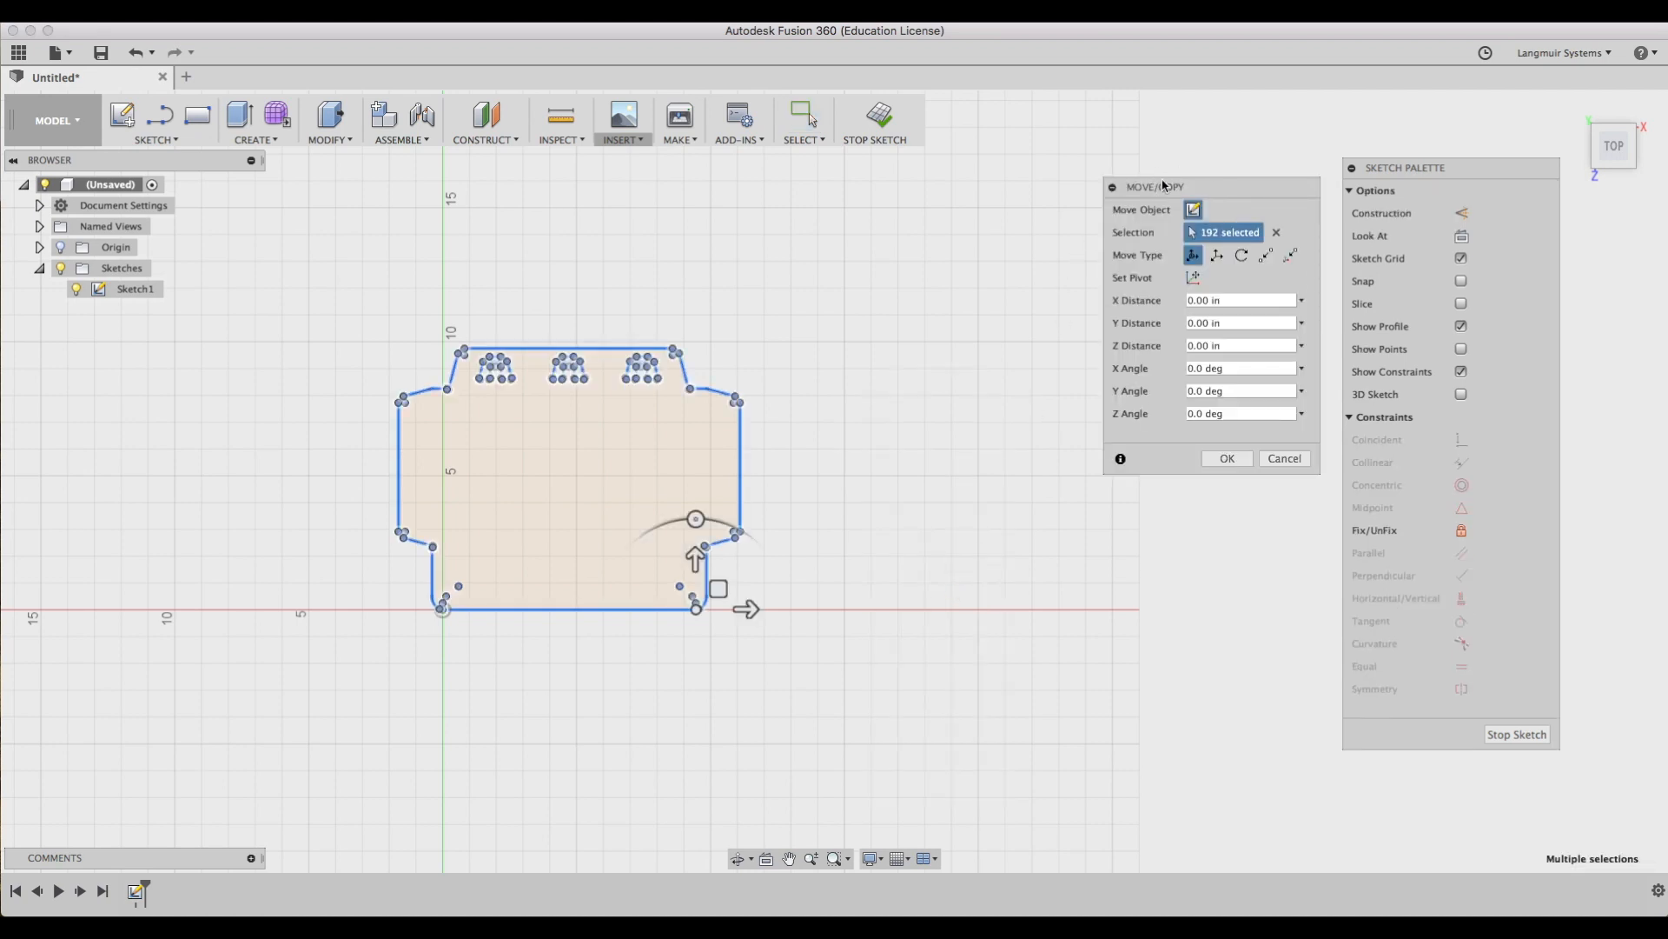
{"action": "left_click_drag", "start_coordinate": [744, 608], "coordinate": [1109, 612]}
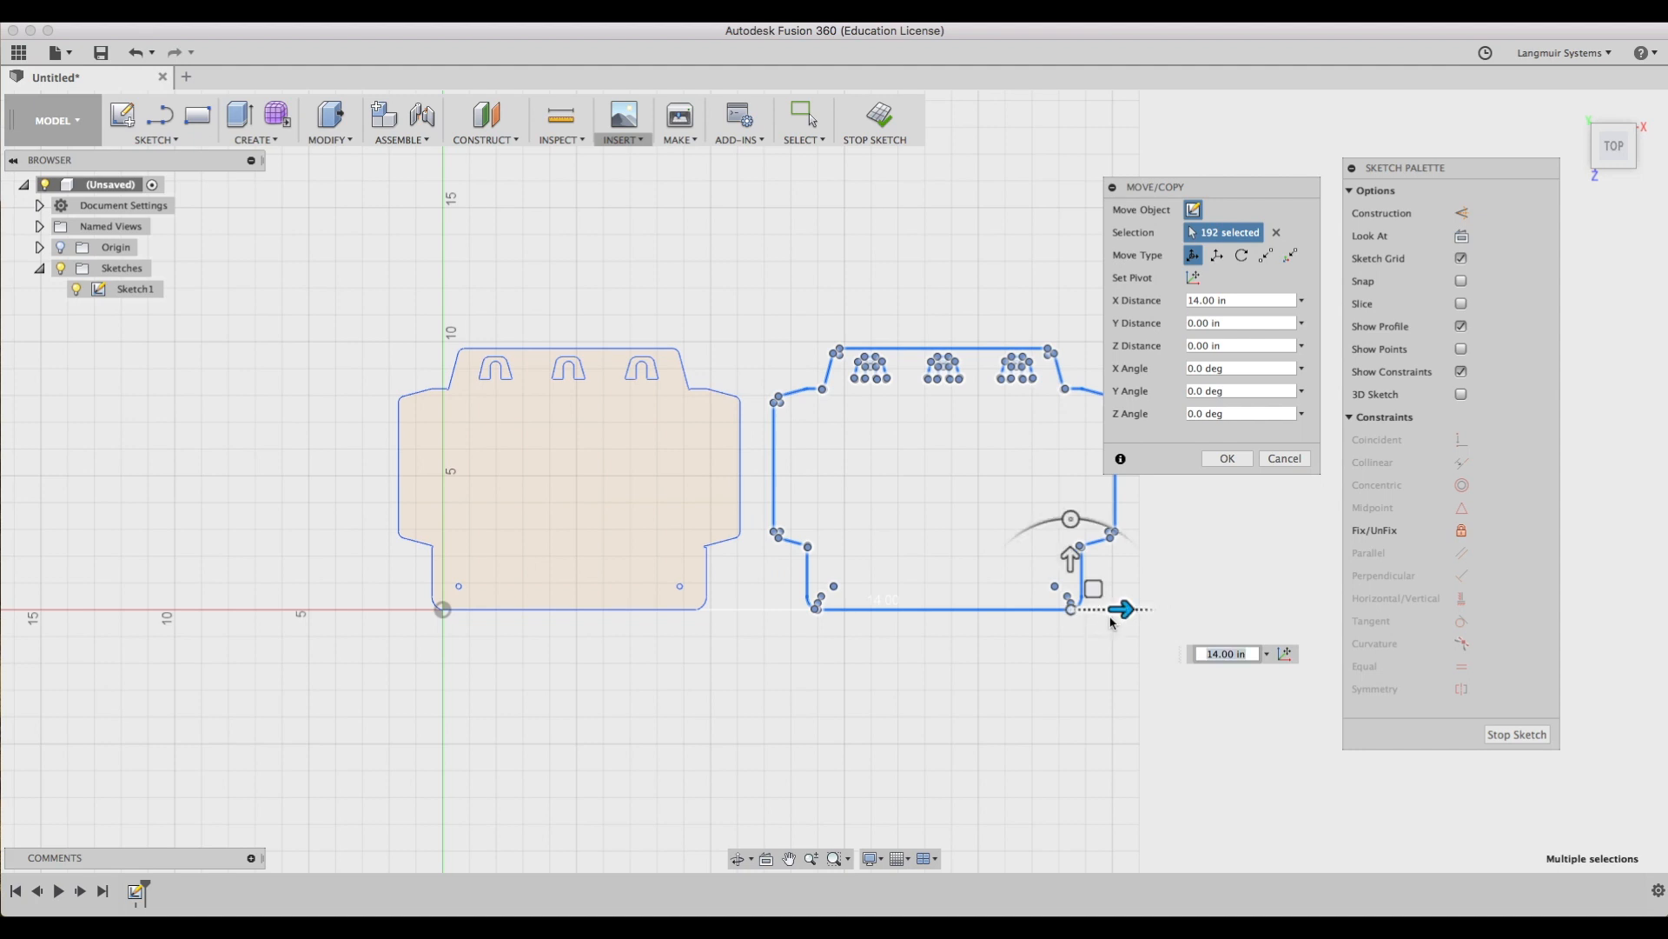
{"action": "left_click", "coordinate": [1243, 458]}
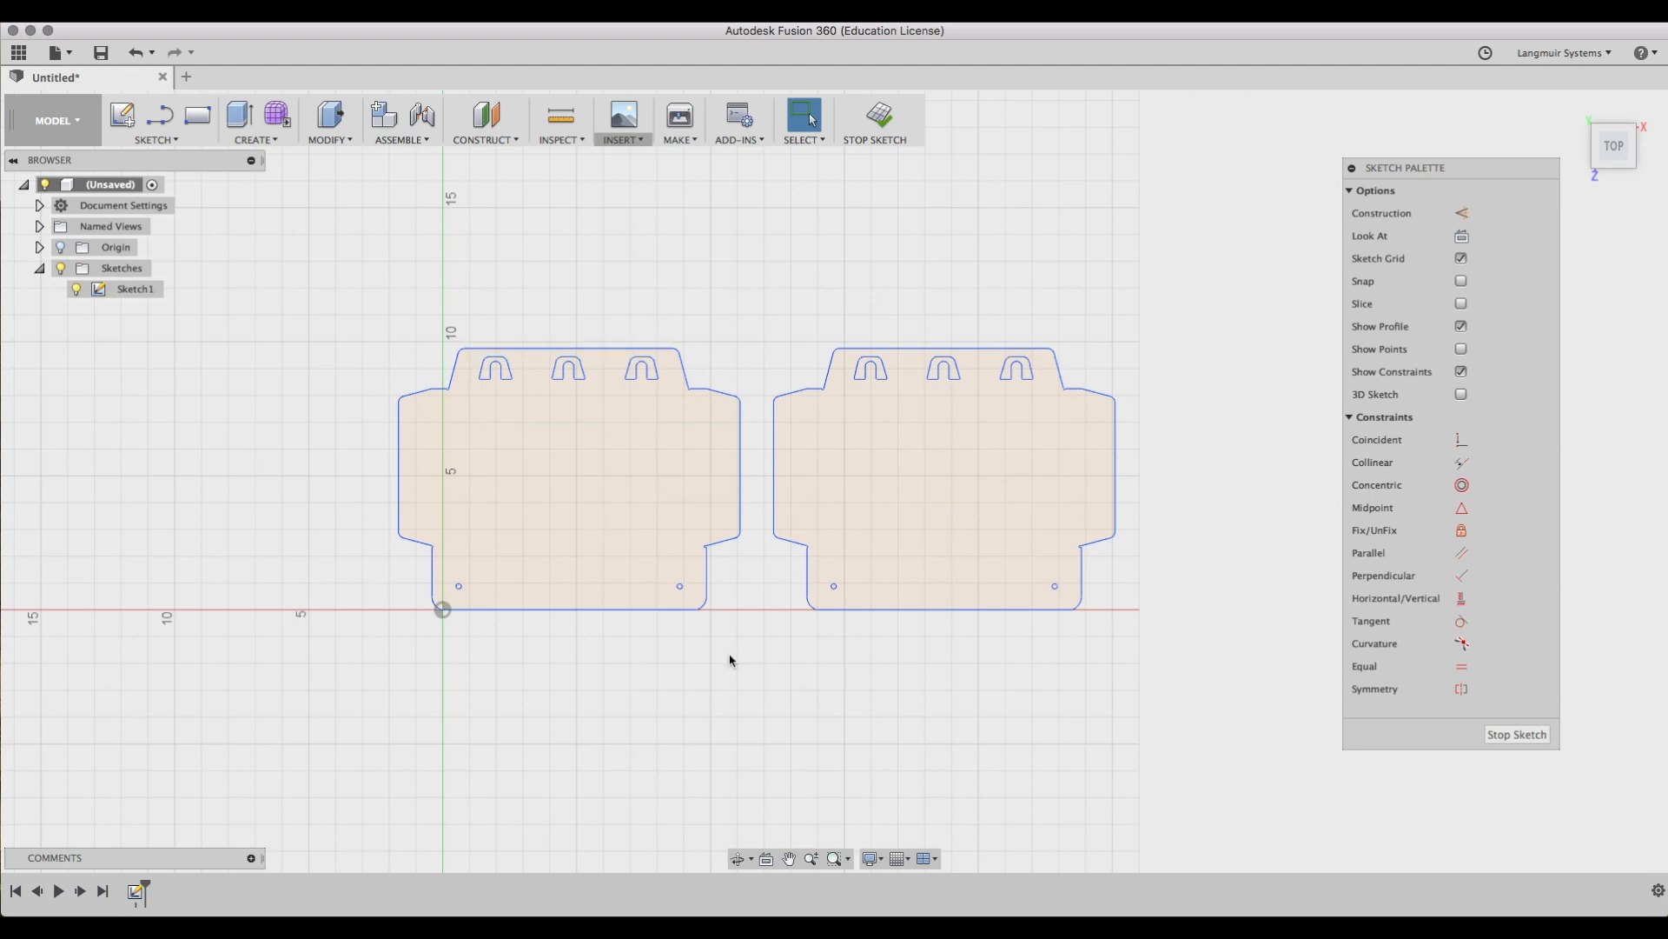
Place another copy of the outline above the original, offset -14.00 in in X.
{"action": "mouse_move", "coordinate": [768, 263]}
{"action": "left_mouse_down"}
{"action": "mouse_move", "coordinate": [953, 608]}
{"action": "mouse_move", "coordinate": [1161, 658]}
{"action": "left_mouse_up"}
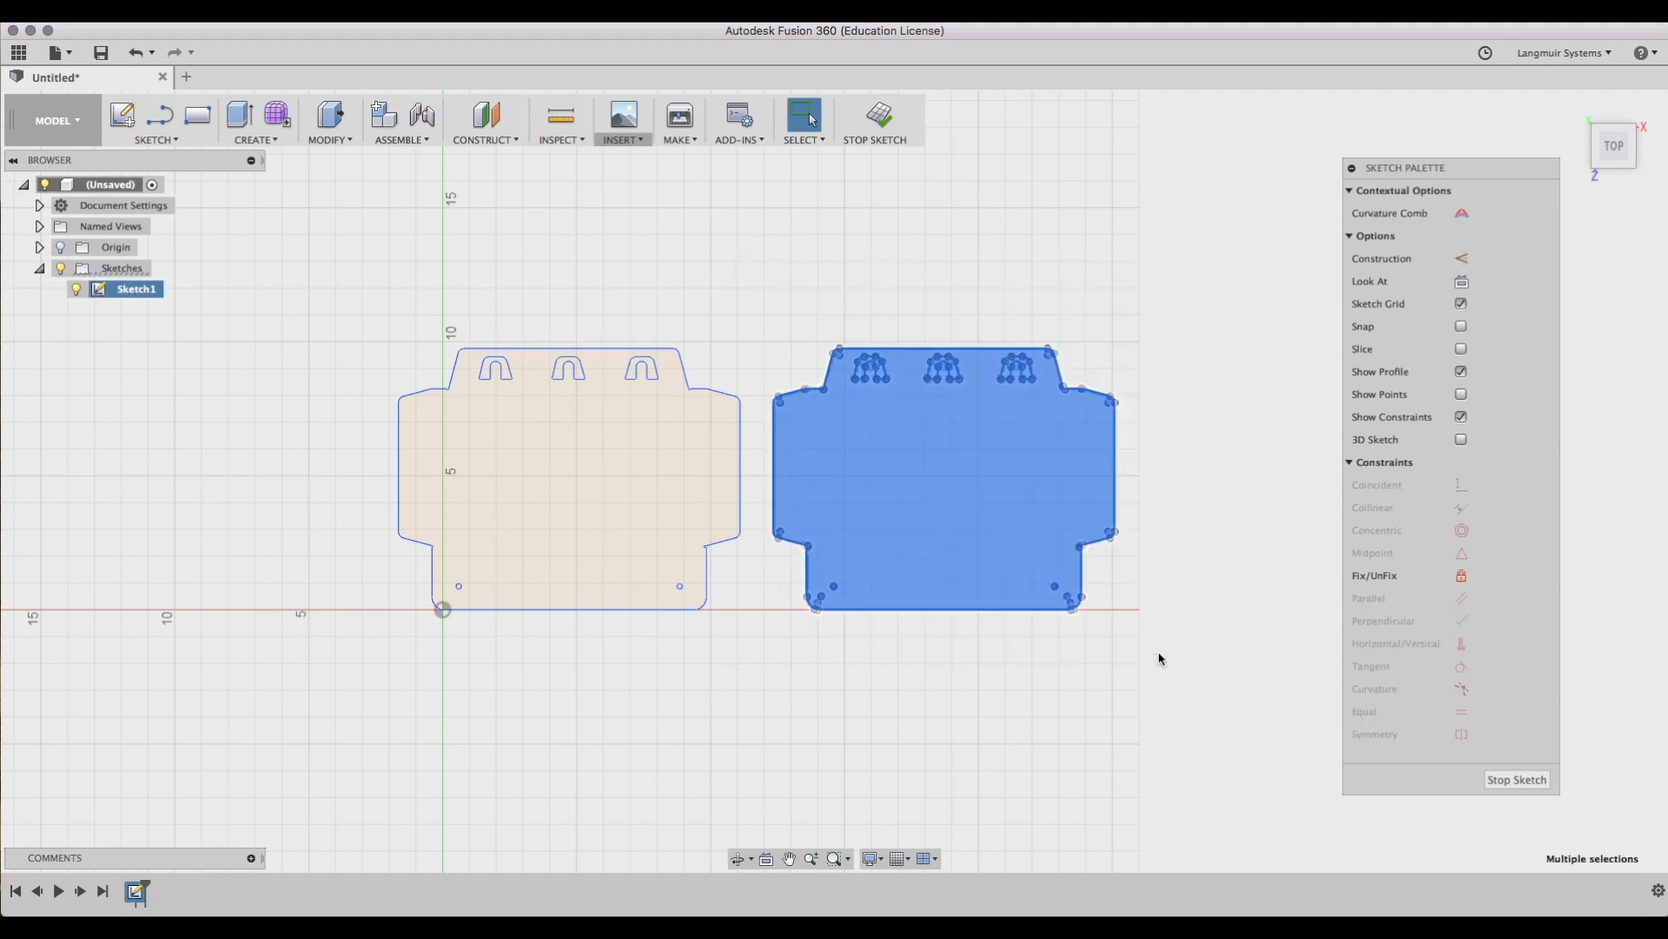
{"action": "left_click", "coordinate": [704, 380]}
{"action": "scroll", "coordinate": [699, 480], "scroll_direction": "up", "scroll_amount": 4}
{"action": "scroll", "coordinate": [704, 487], "scroll_direction": "down", "scroll_amount": 4}
{"action": "scroll", "coordinate": [705, 470], "scroll_direction": "down", "scroll_amount": 4}
{"action": "middle_click_drag", "start_coordinate": [682, 339], "coordinate": [692, 508]}
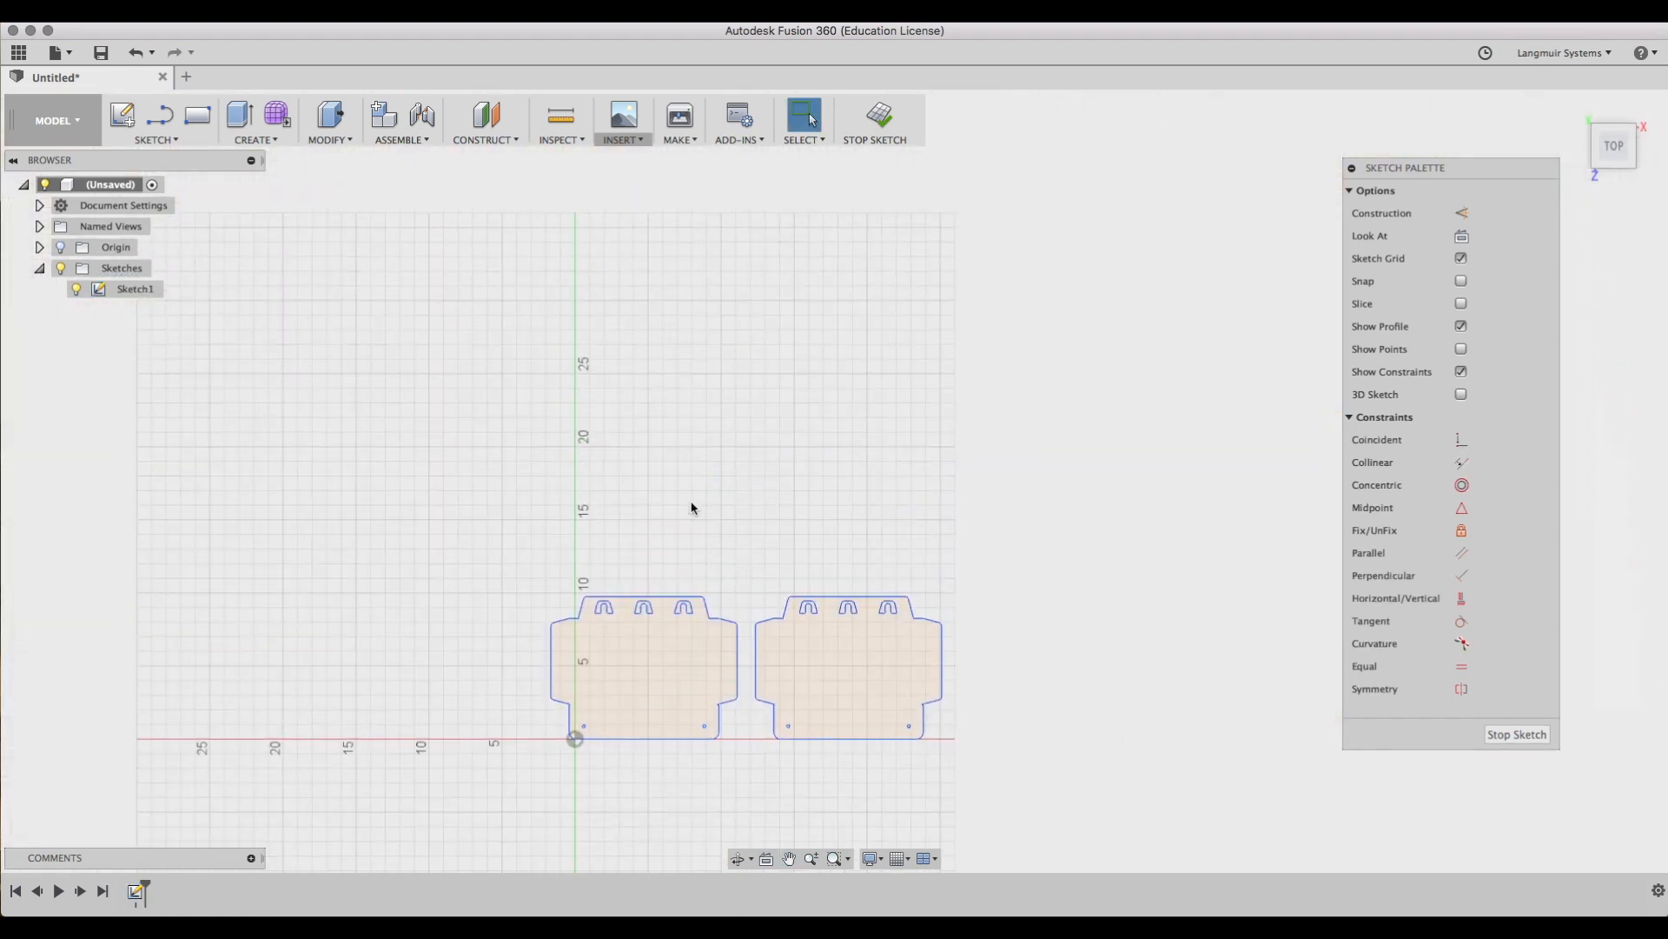
{"action": "key", "text": "m"}
{"action": "left_click_drag", "start_coordinate": [849, 544], "coordinate": [693, 418]}
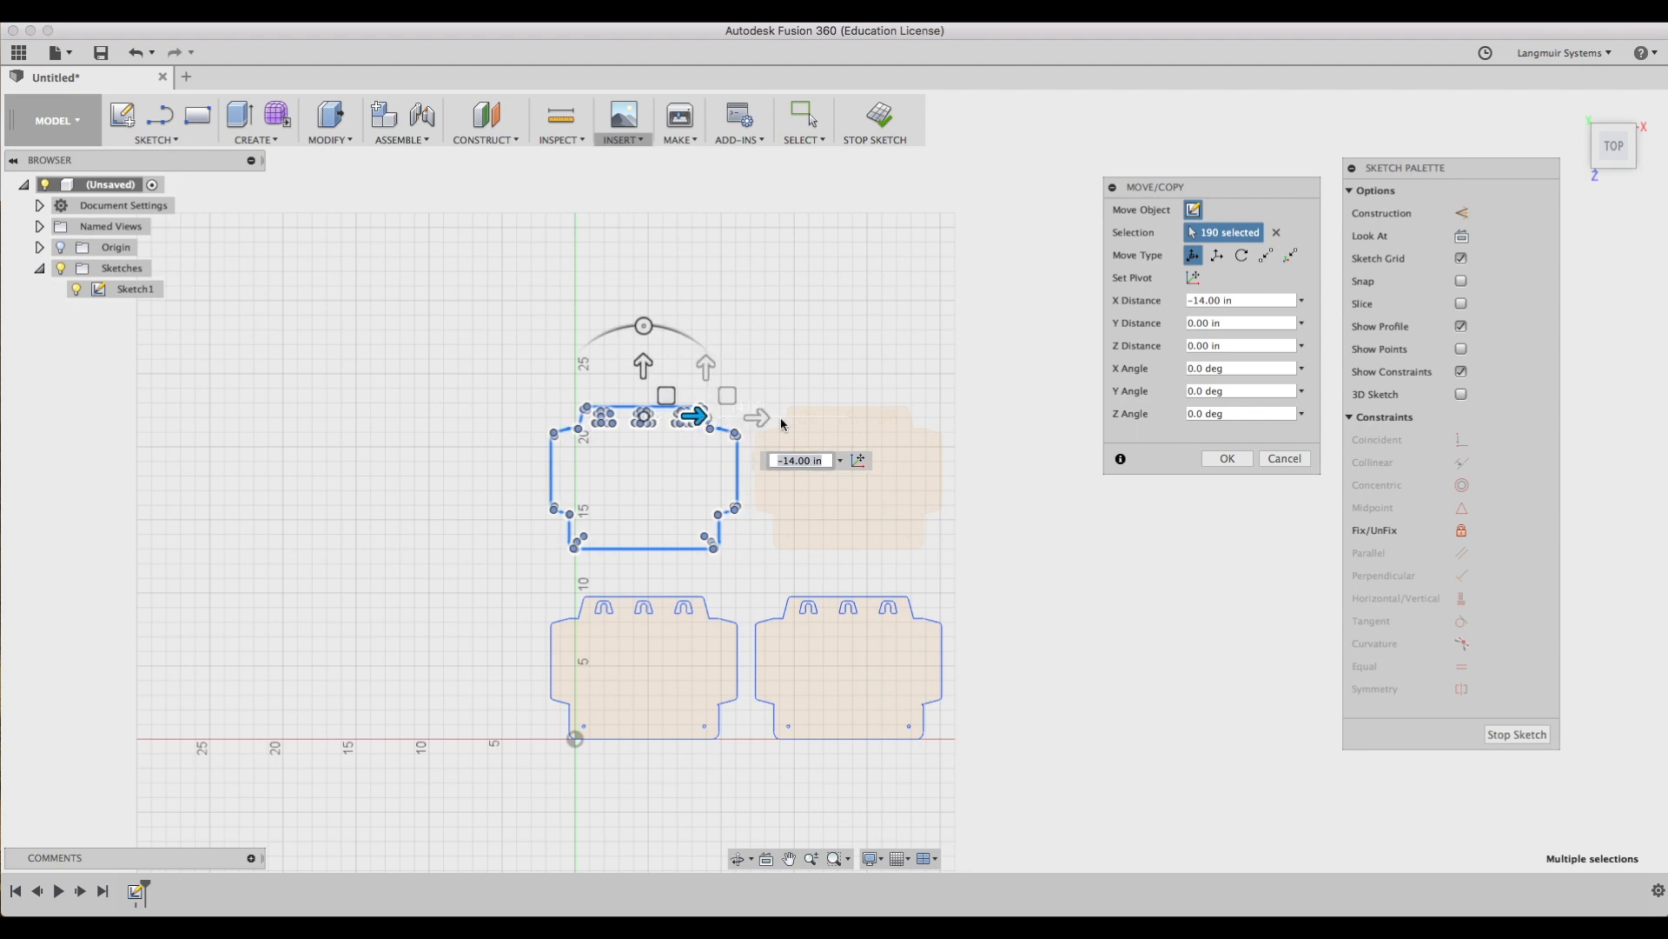
{"action": "left_click", "coordinate": [1227, 459]}
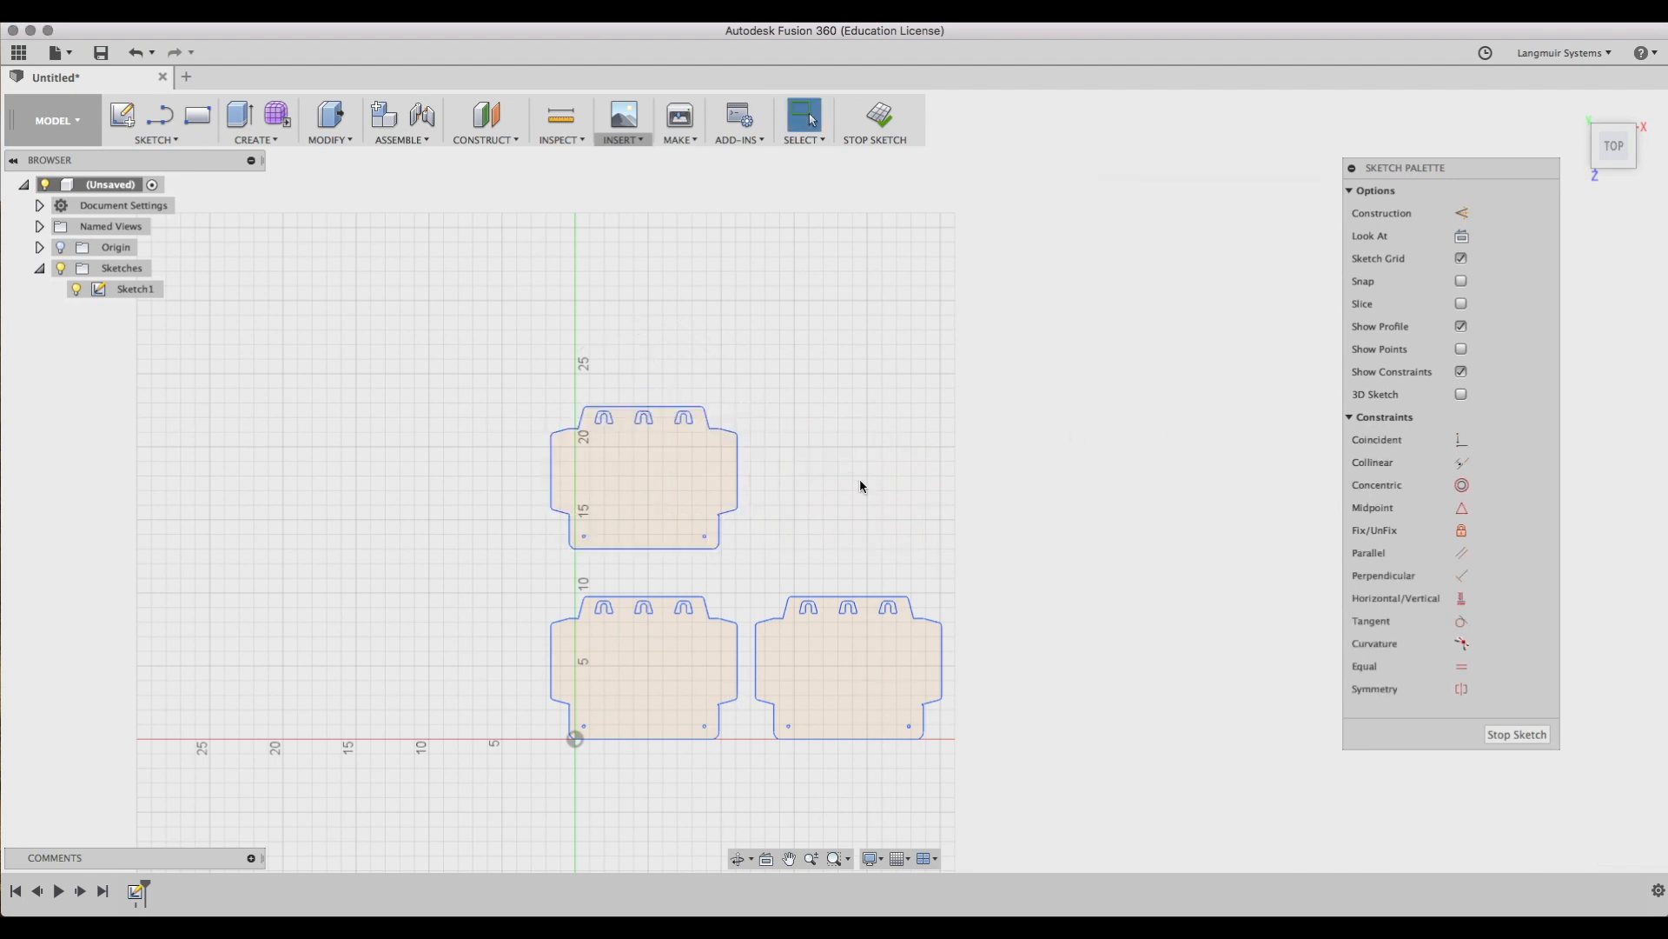
Scale the upper outline copy by a factor of 2 with Sketch Scale about a corner point.
{"action": "left_click", "coordinate": [144, 140]}
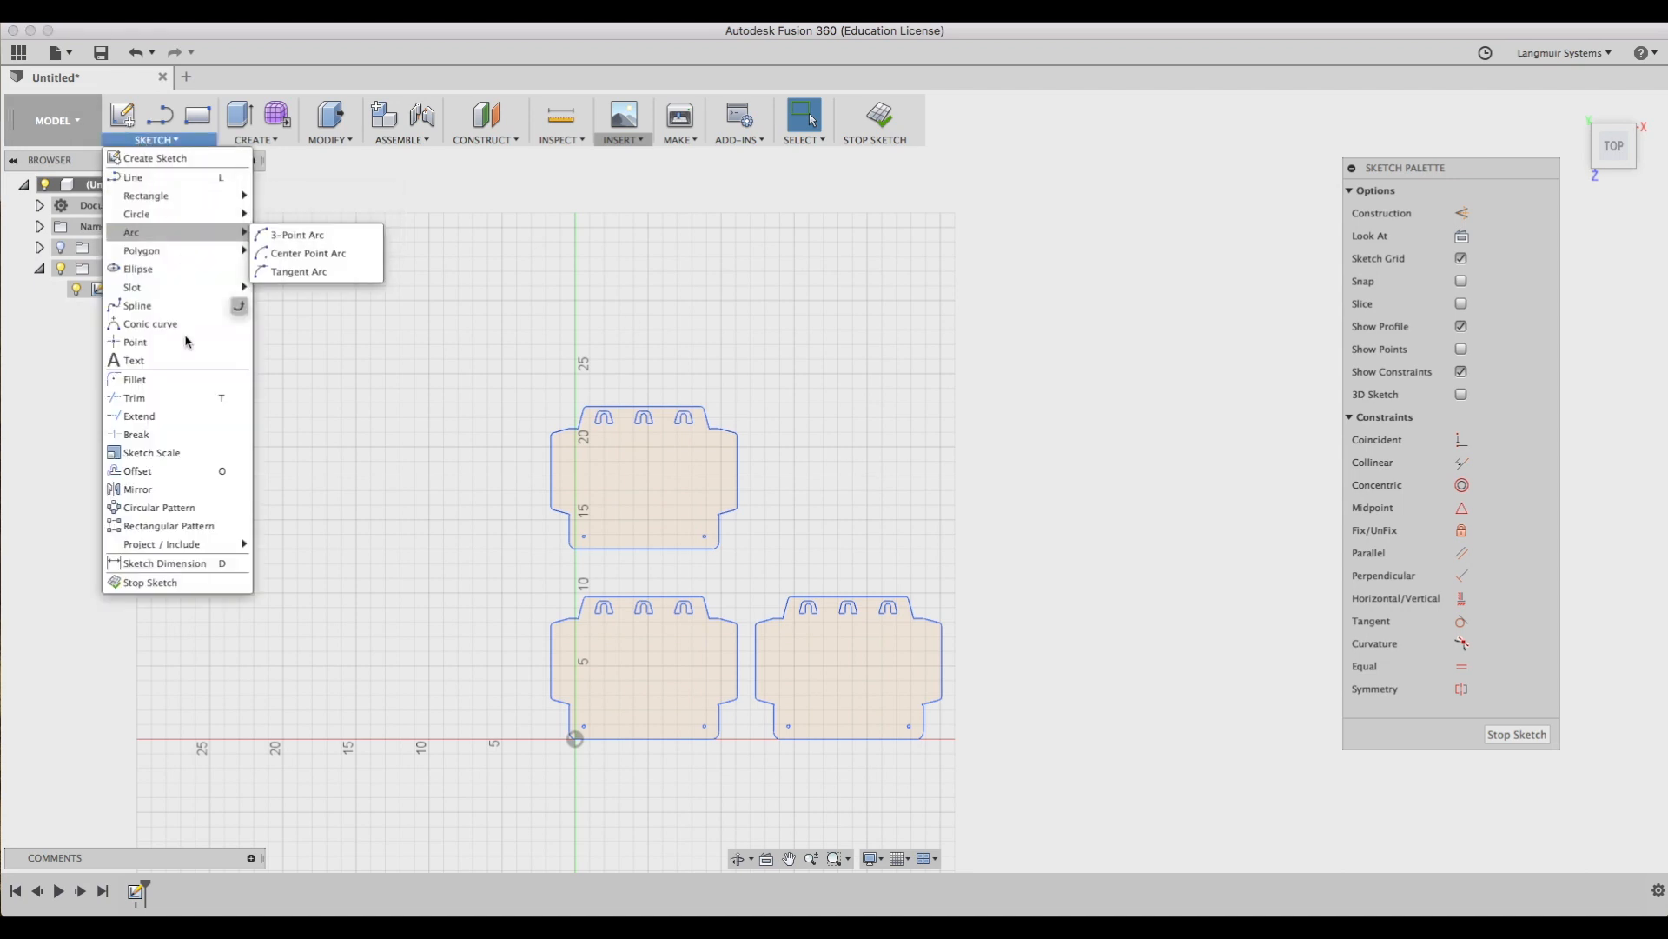
{"action": "left_click", "coordinate": [190, 461]}
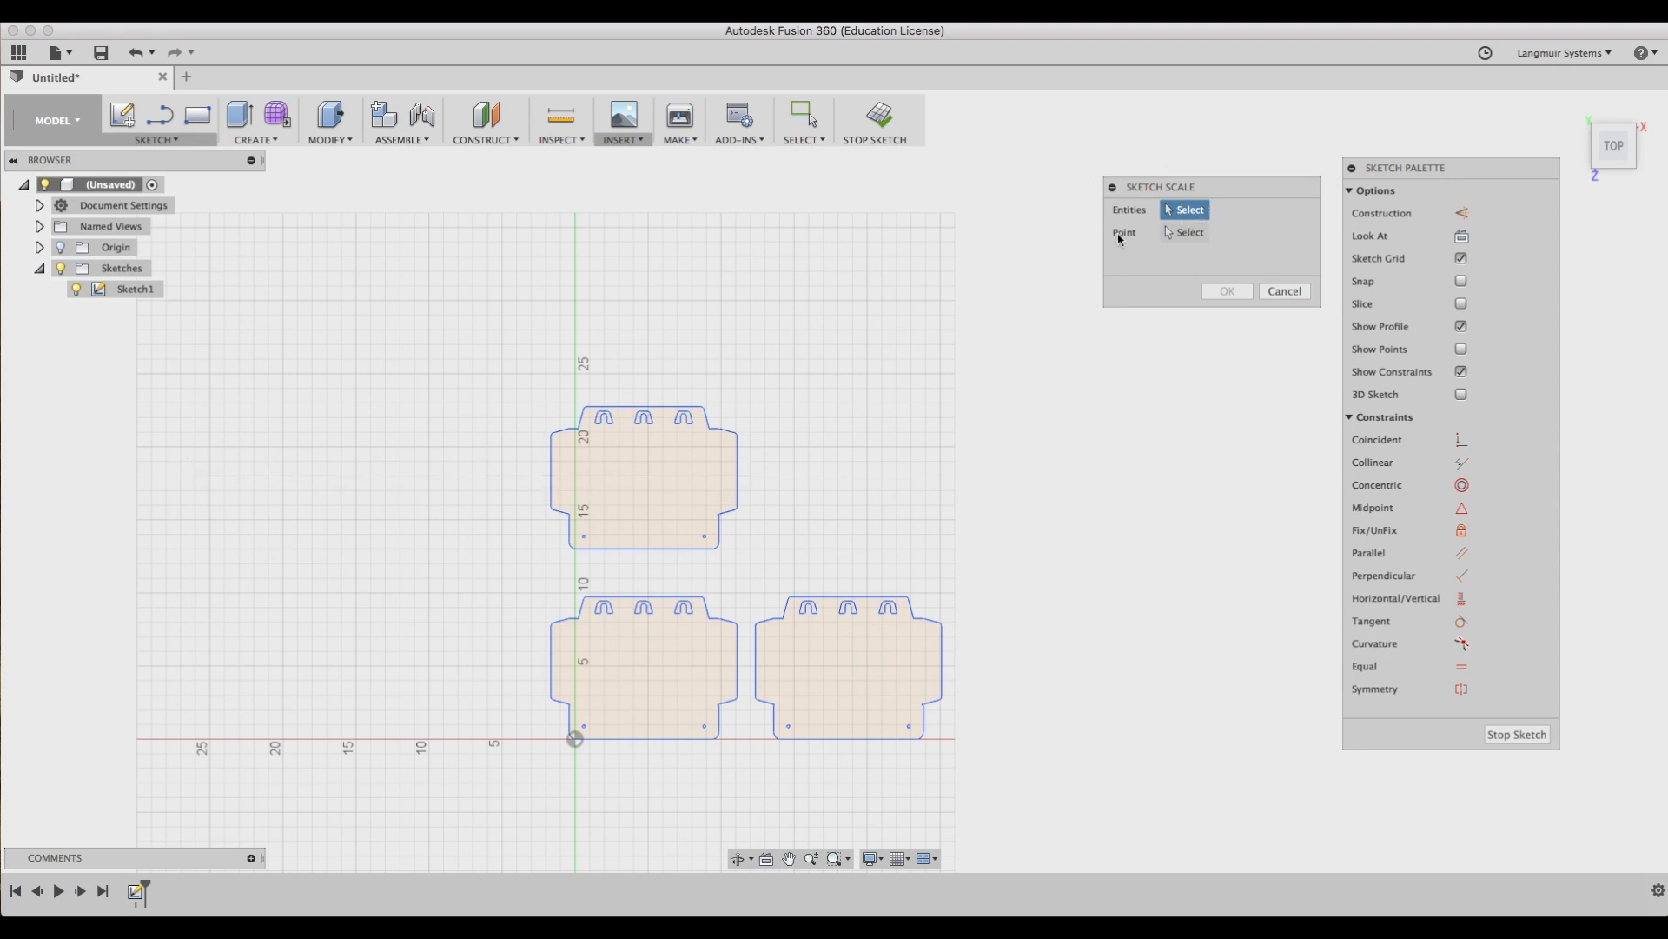
{"action": "mouse_move", "coordinate": [477, 353]}
{"action": "left_mouse_down"}
{"action": "mouse_move", "coordinate": [670, 440]}
{"action": "mouse_move", "coordinate": [831, 565]}
{"action": "left_mouse_up"}
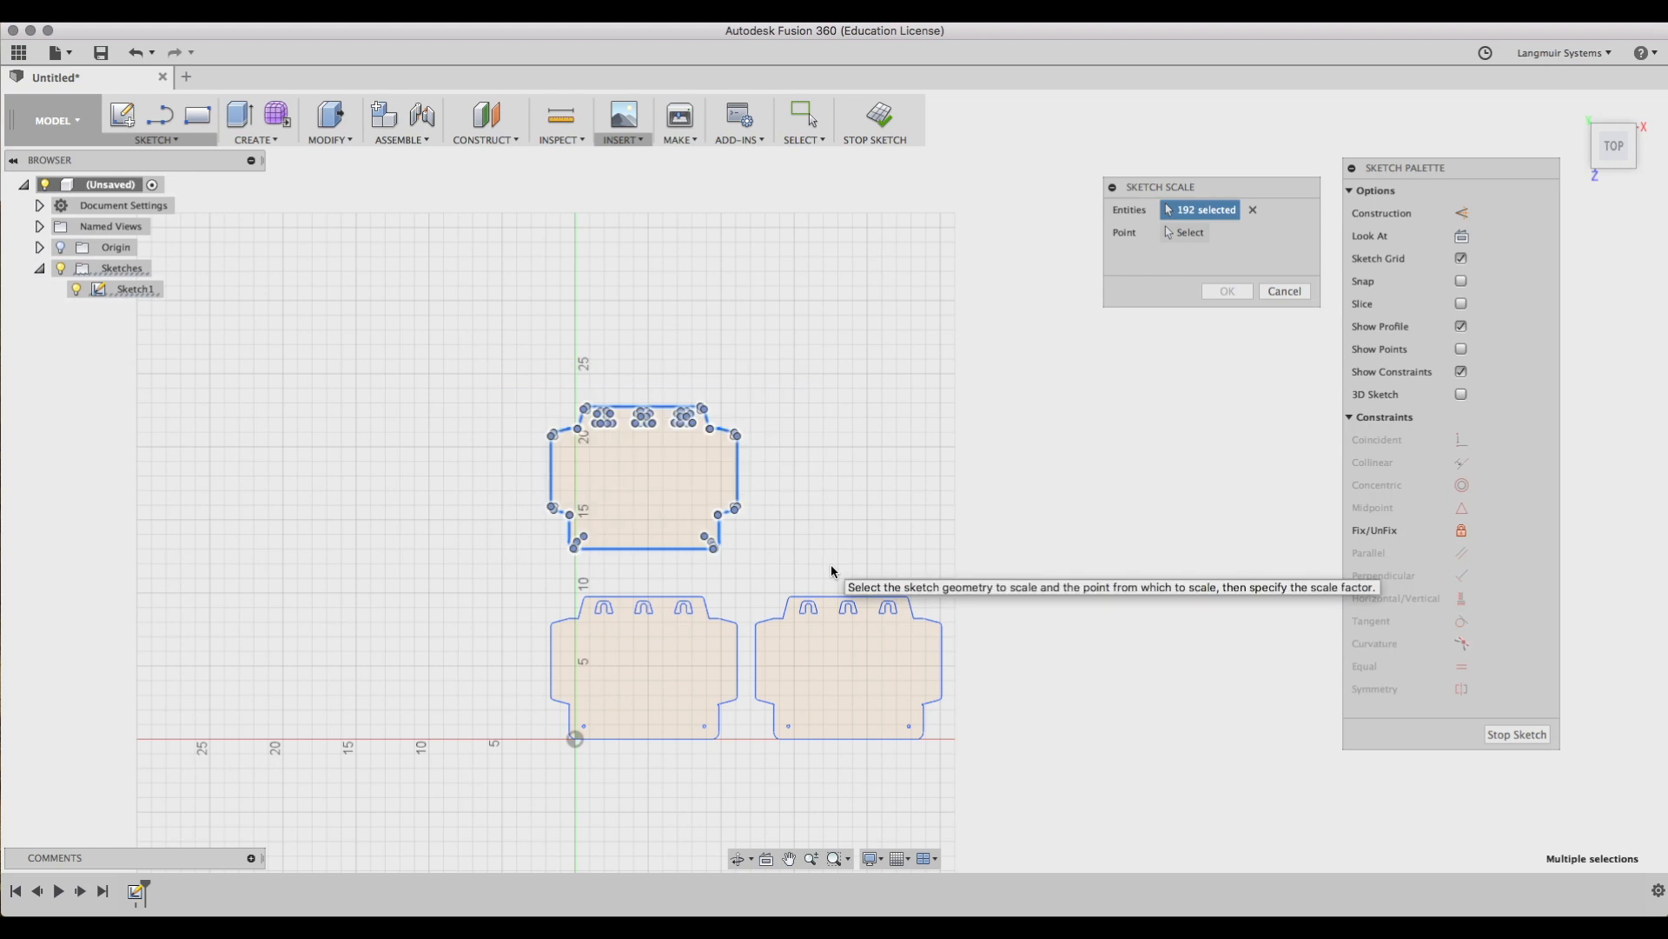
{"action": "left_click", "coordinate": [1187, 233]}
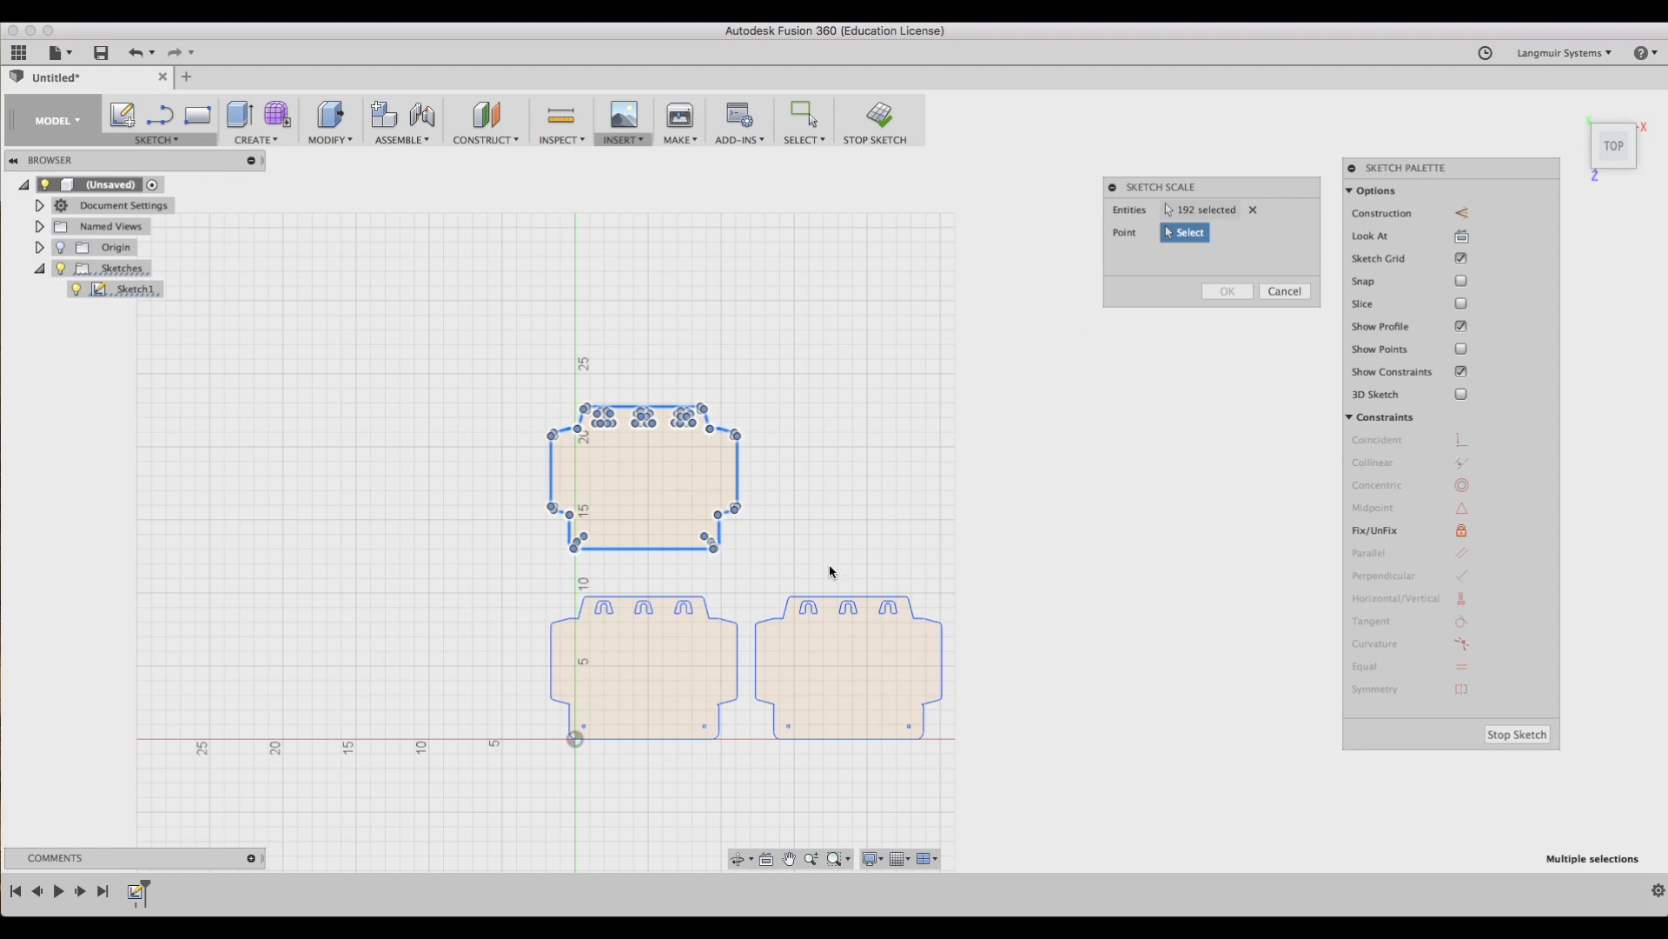
{"action": "left_click", "coordinate": [584, 601]}
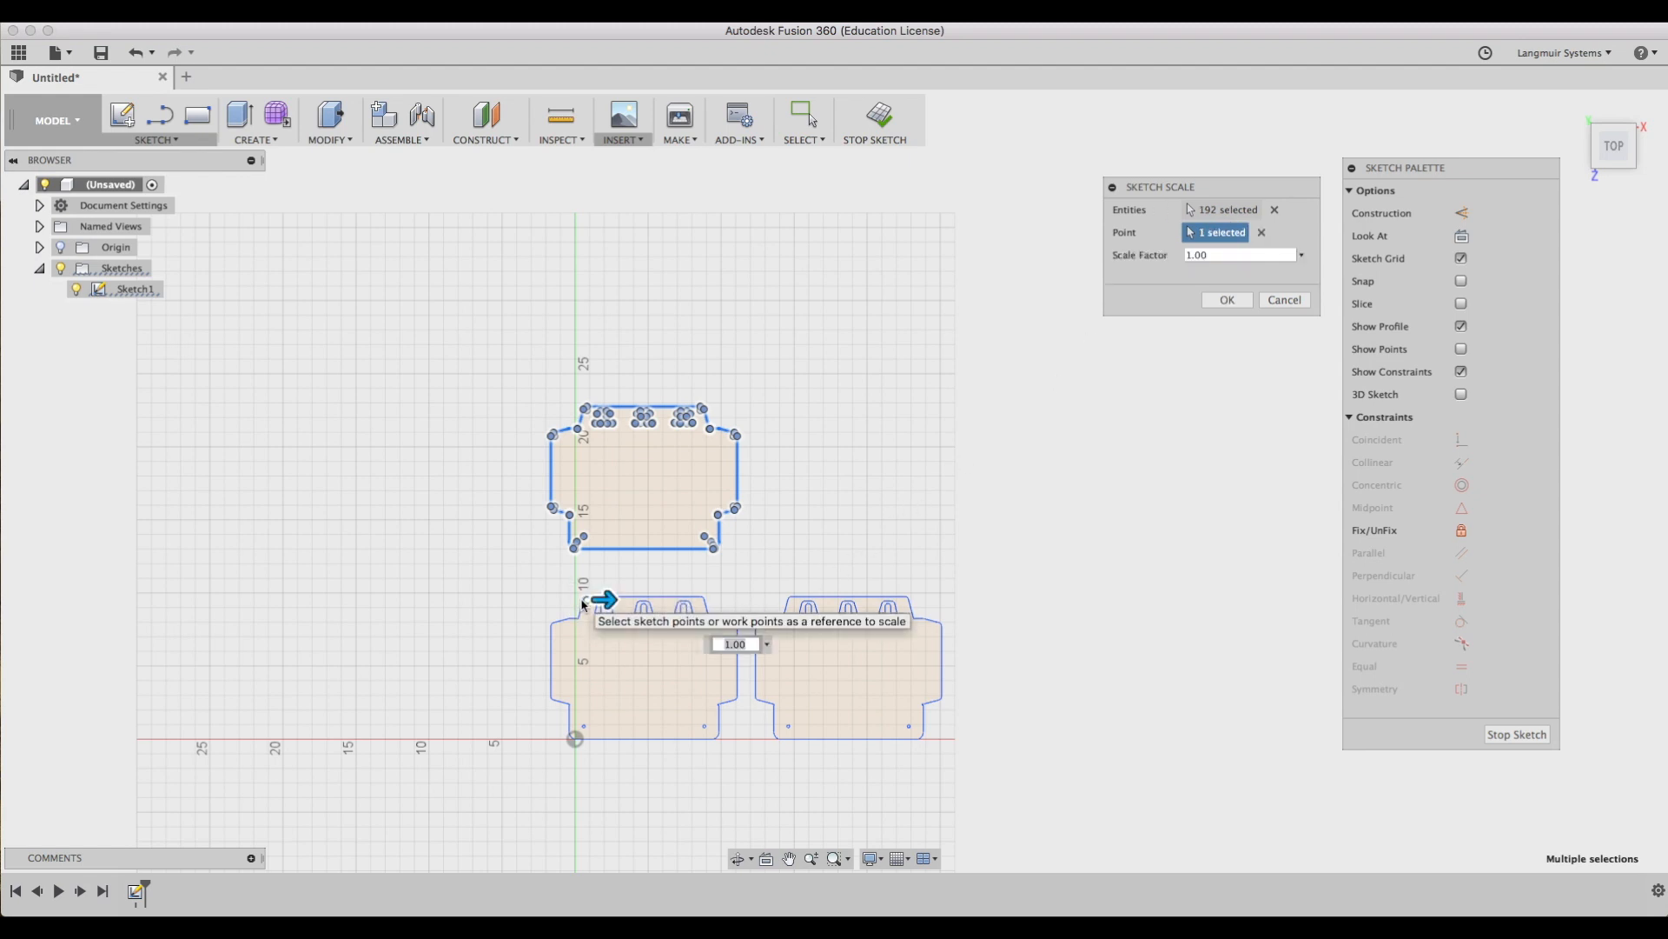
{"action": "mouse_move", "coordinate": [606, 600]}
{"action": "left_mouse_down"}
{"action": "mouse_move", "coordinate": [660, 601]}
{"action": "mouse_move", "coordinate": [607, 598]}
{"action": "left_mouse_up"}
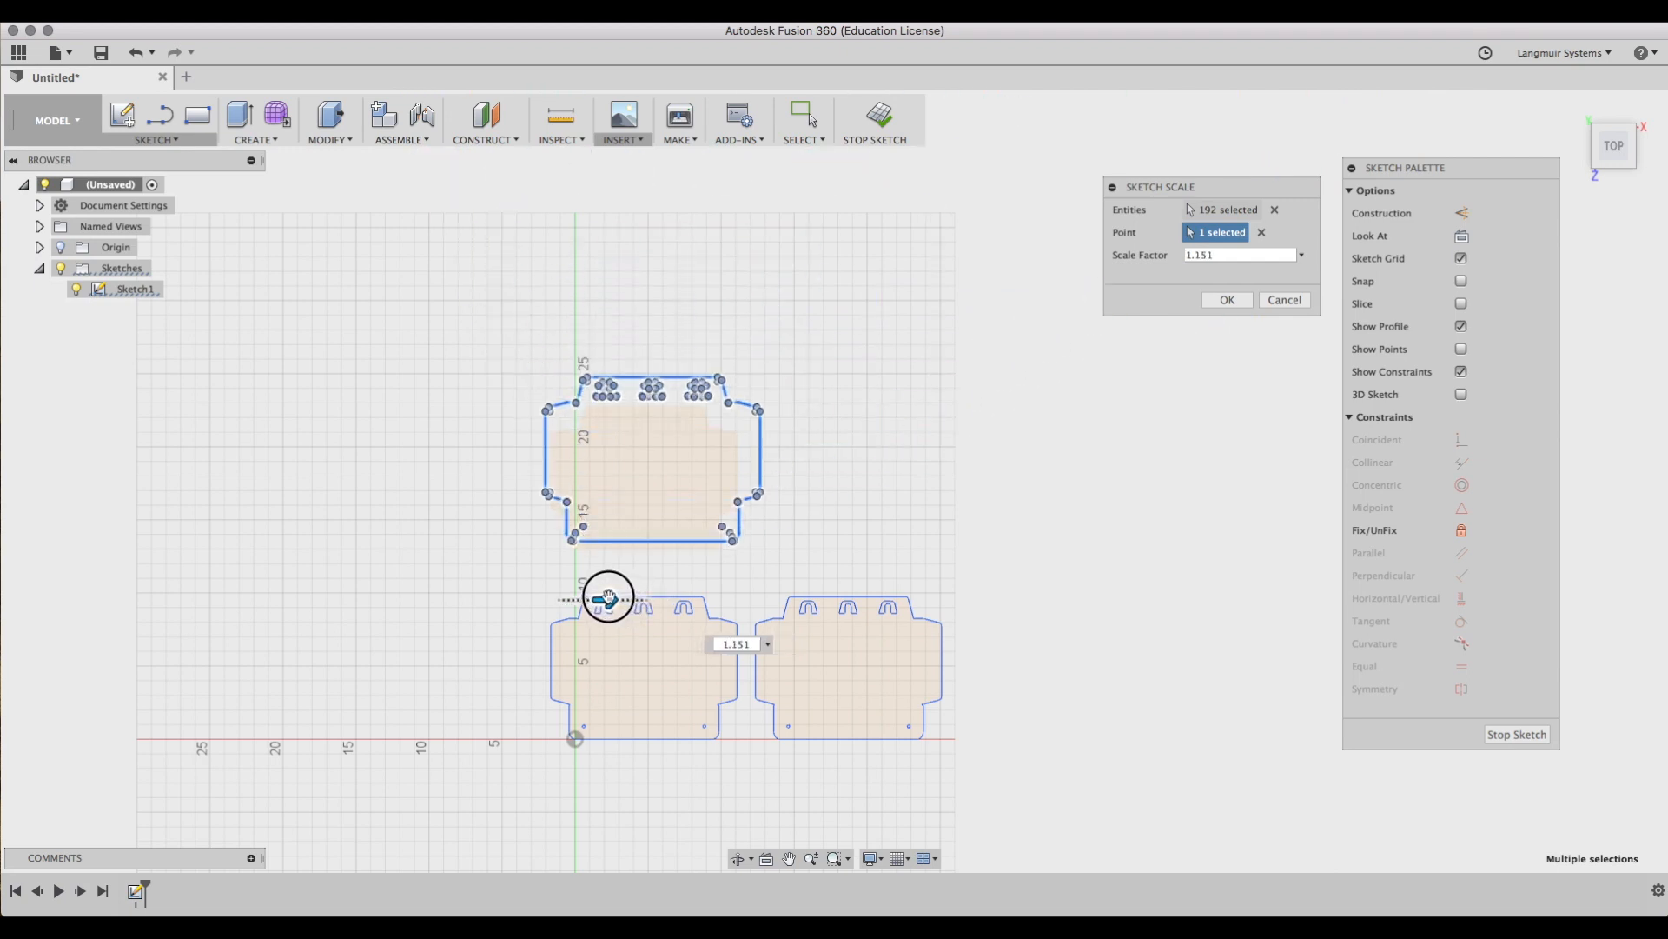
{"action": "left_click_drag", "start_coordinate": [1218, 258], "coordinate": [1167, 259]}
{"action": "type", "text": "2"}
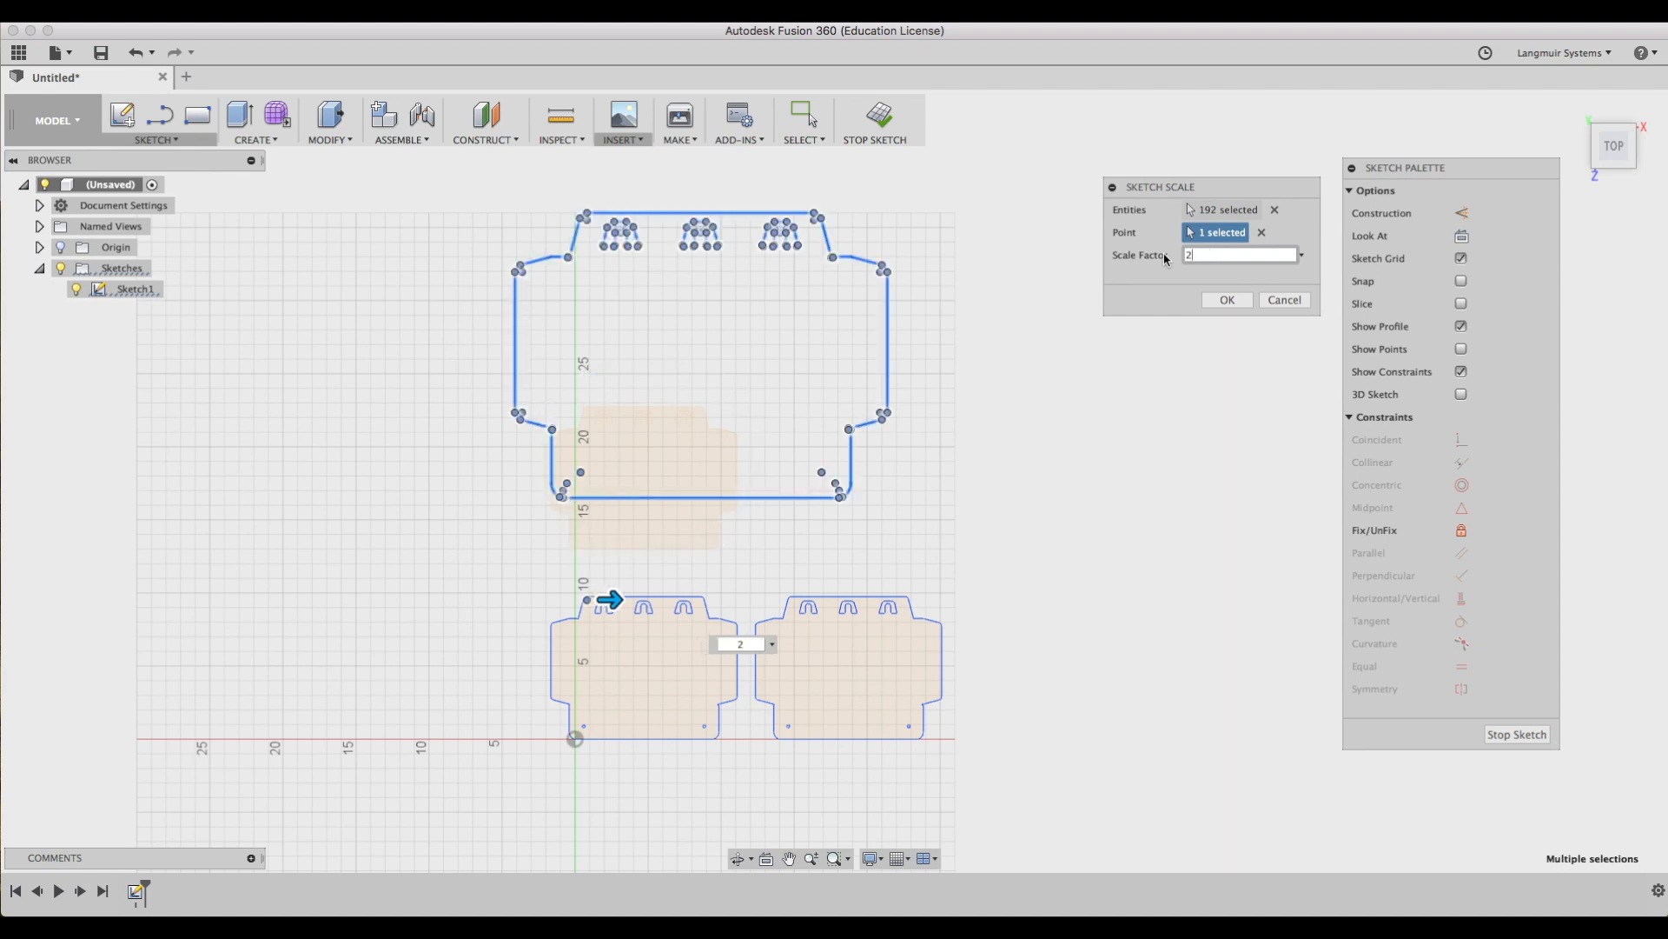
{"action": "key", "text": "Return"}
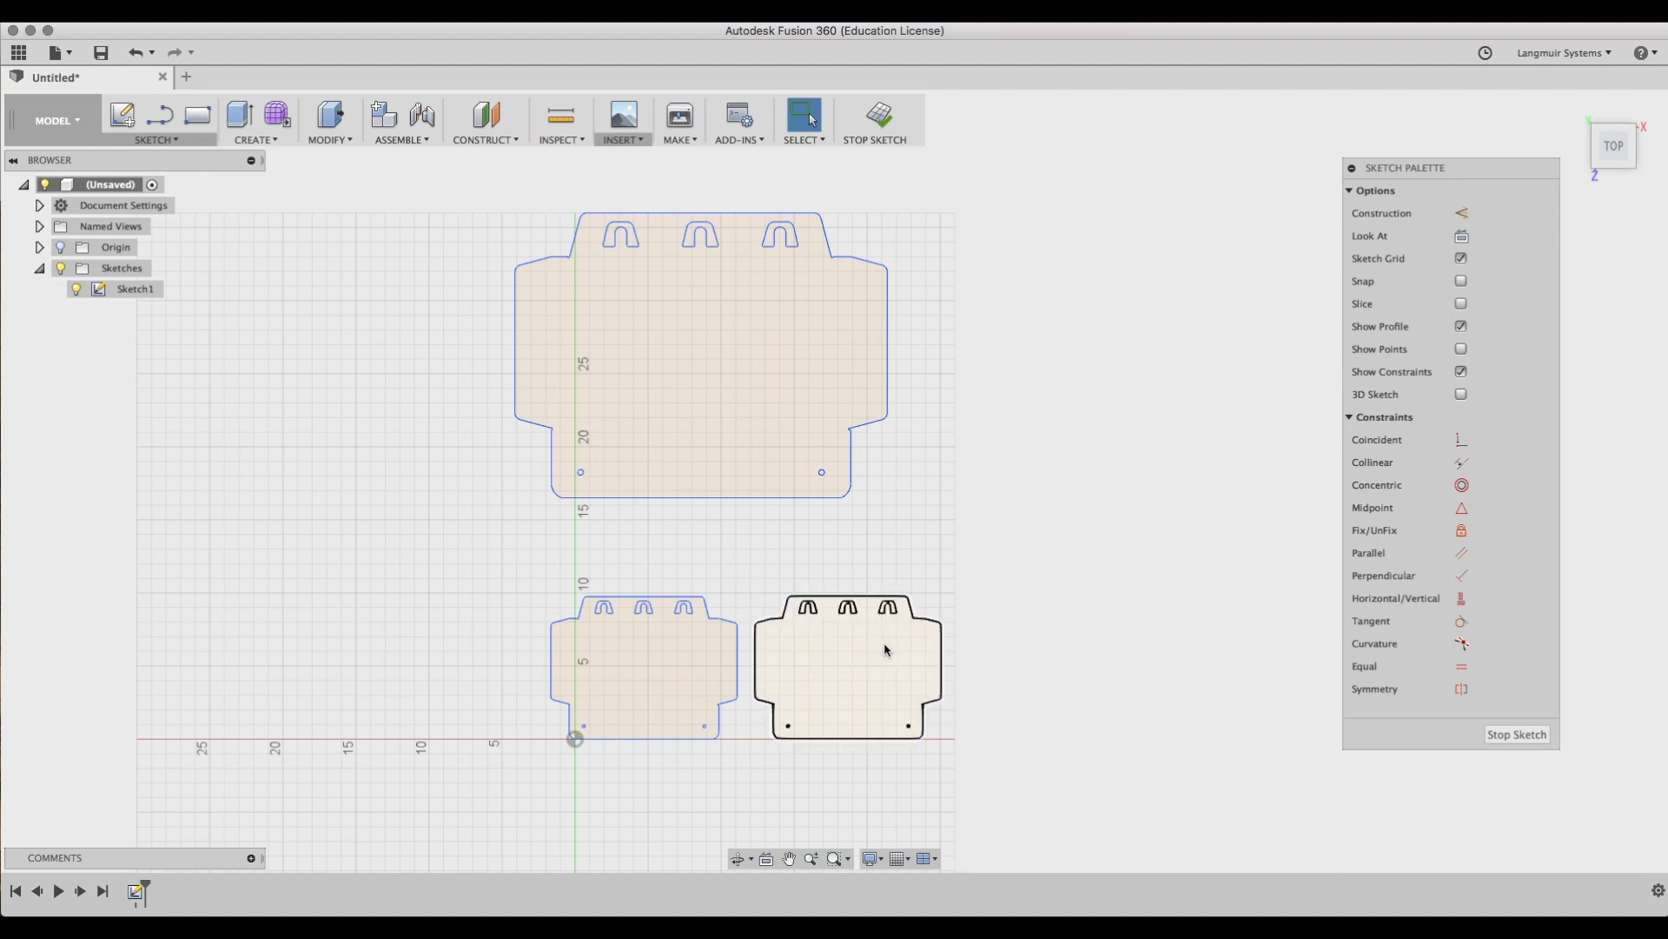
Scale the right outline copy by a factor of 0.5 with Sketch Scale about a corner point.
{"action": "mouse_move", "coordinate": [750, 562]}
{"action": "left_mouse_down"}
{"action": "mouse_move", "coordinate": [857, 712]}
{"action": "mouse_move", "coordinate": [999, 789]}
{"action": "left_mouse_up"}
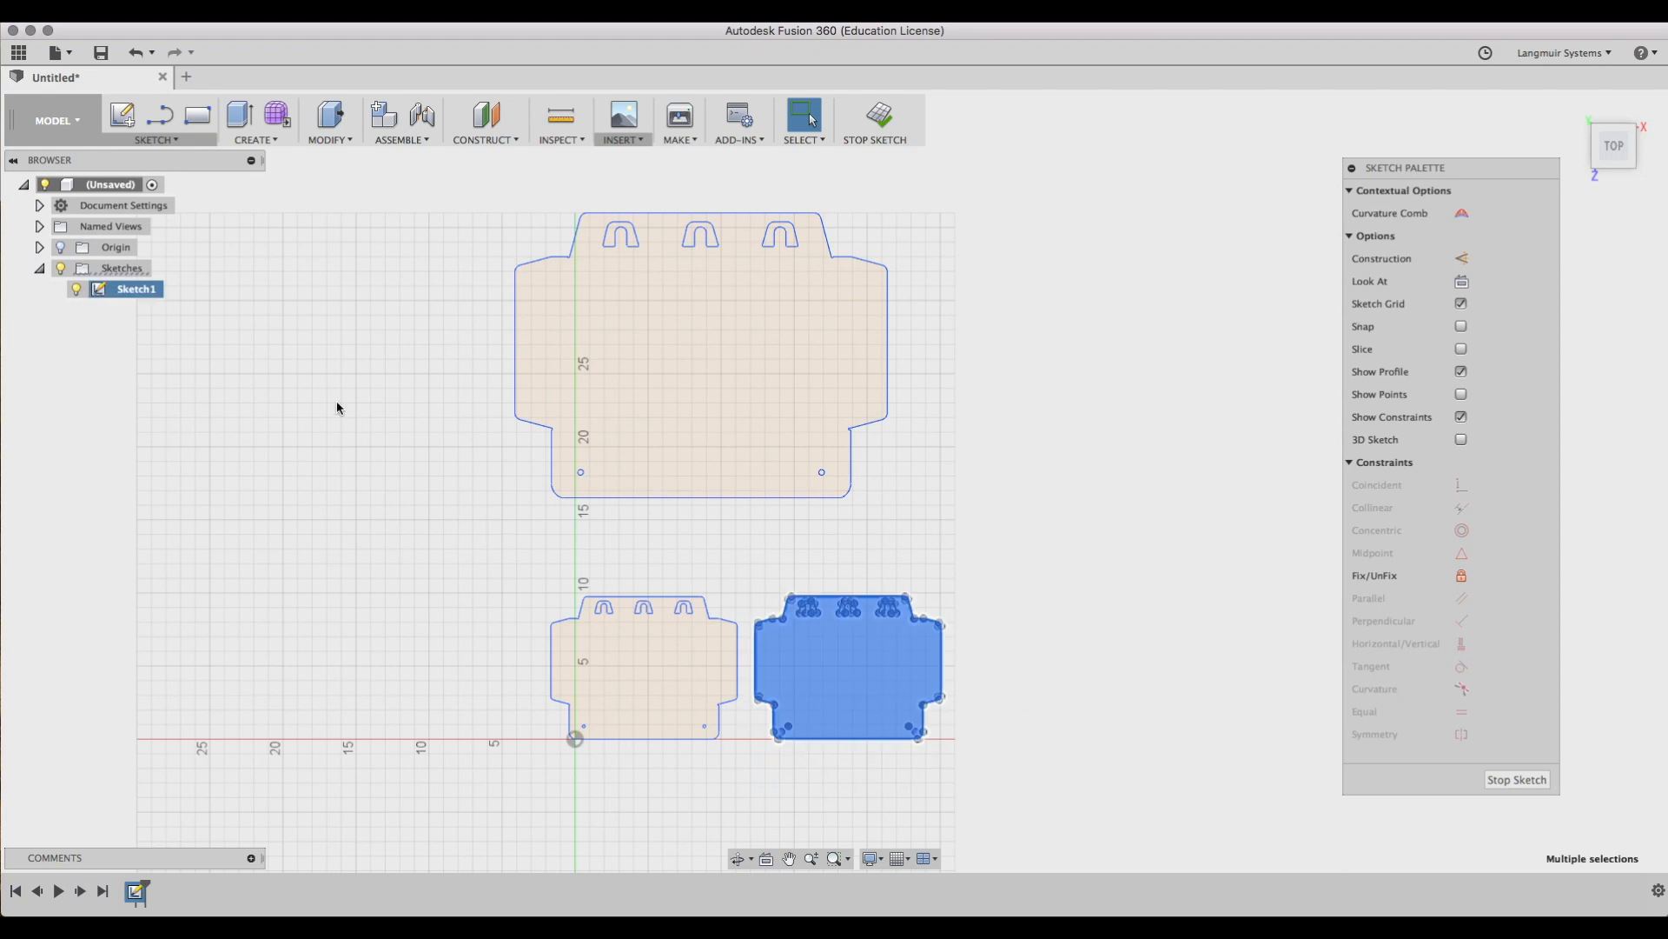
{"action": "left_click", "coordinate": [169, 140]}
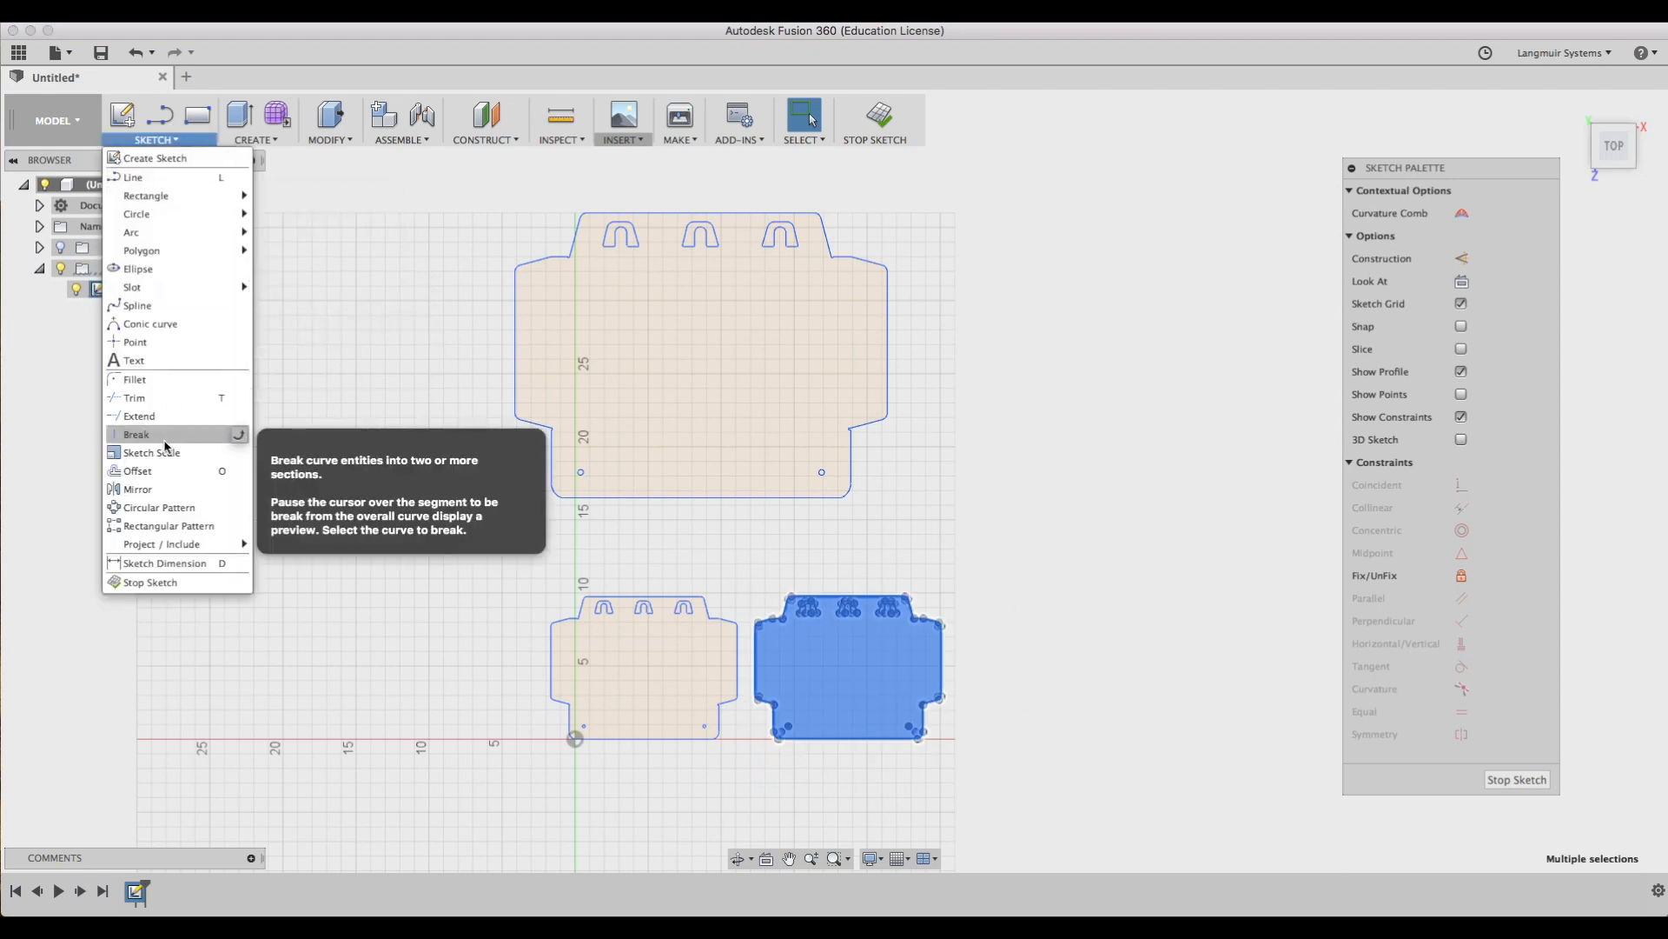
{"action": "left_click", "coordinate": [163, 451]}
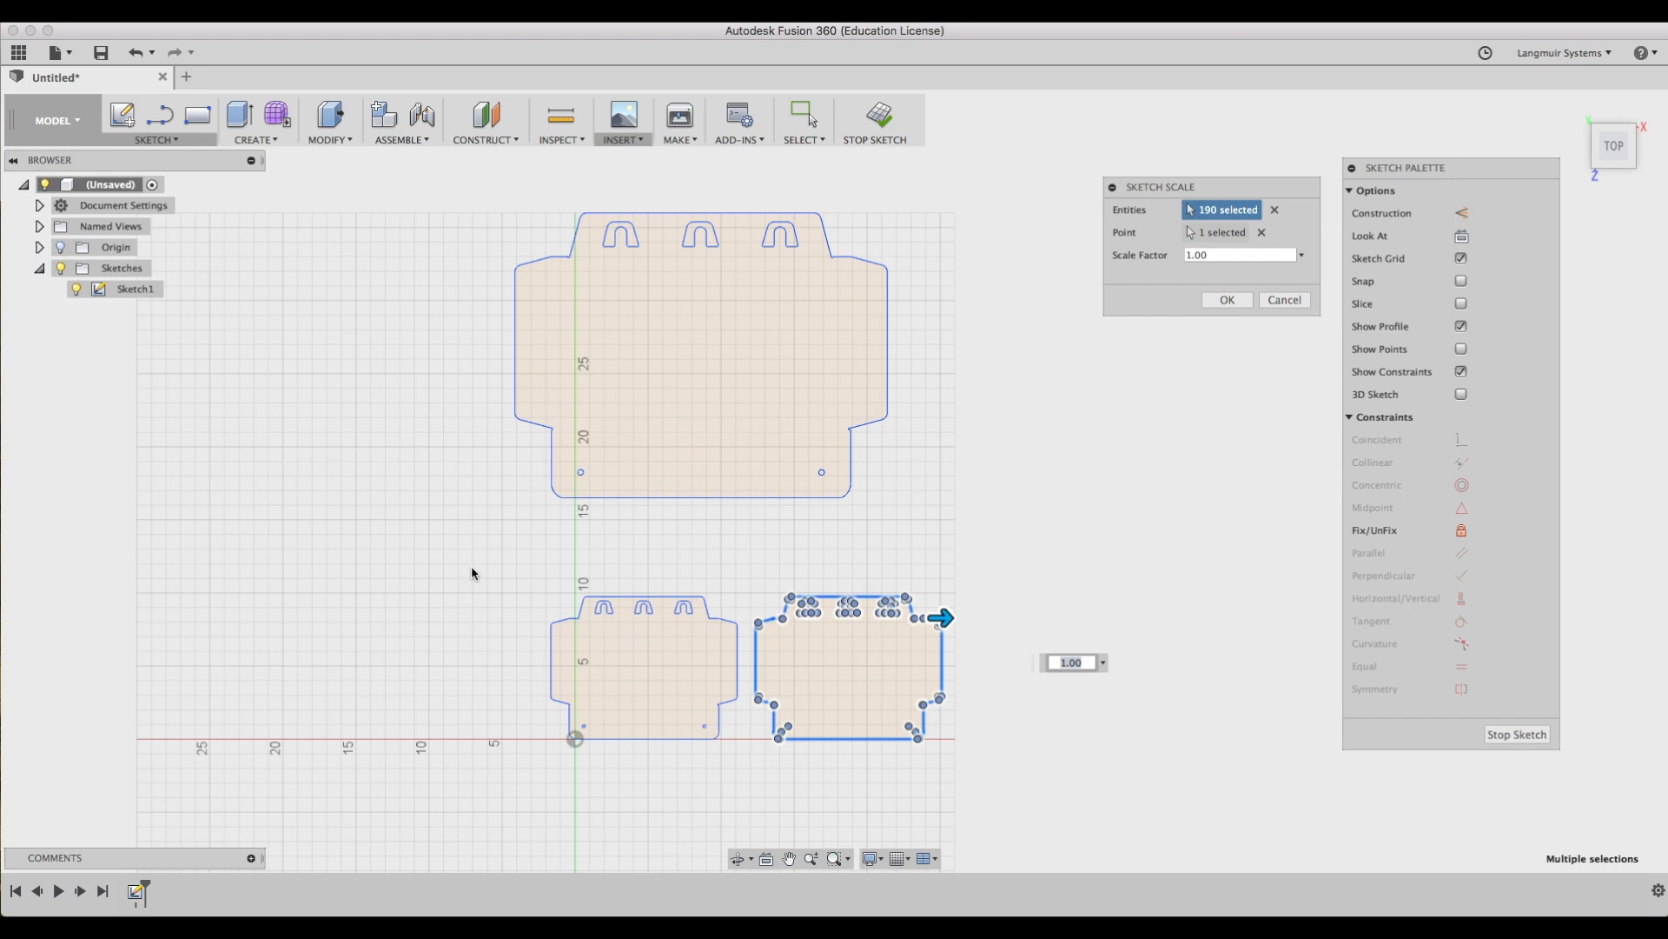
{"action": "left_click", "coordinate": [1224, 256]}
{"action": "left_click_drag", "start_coordinate": [1225, 255], "coordinate": [1178, 258]}
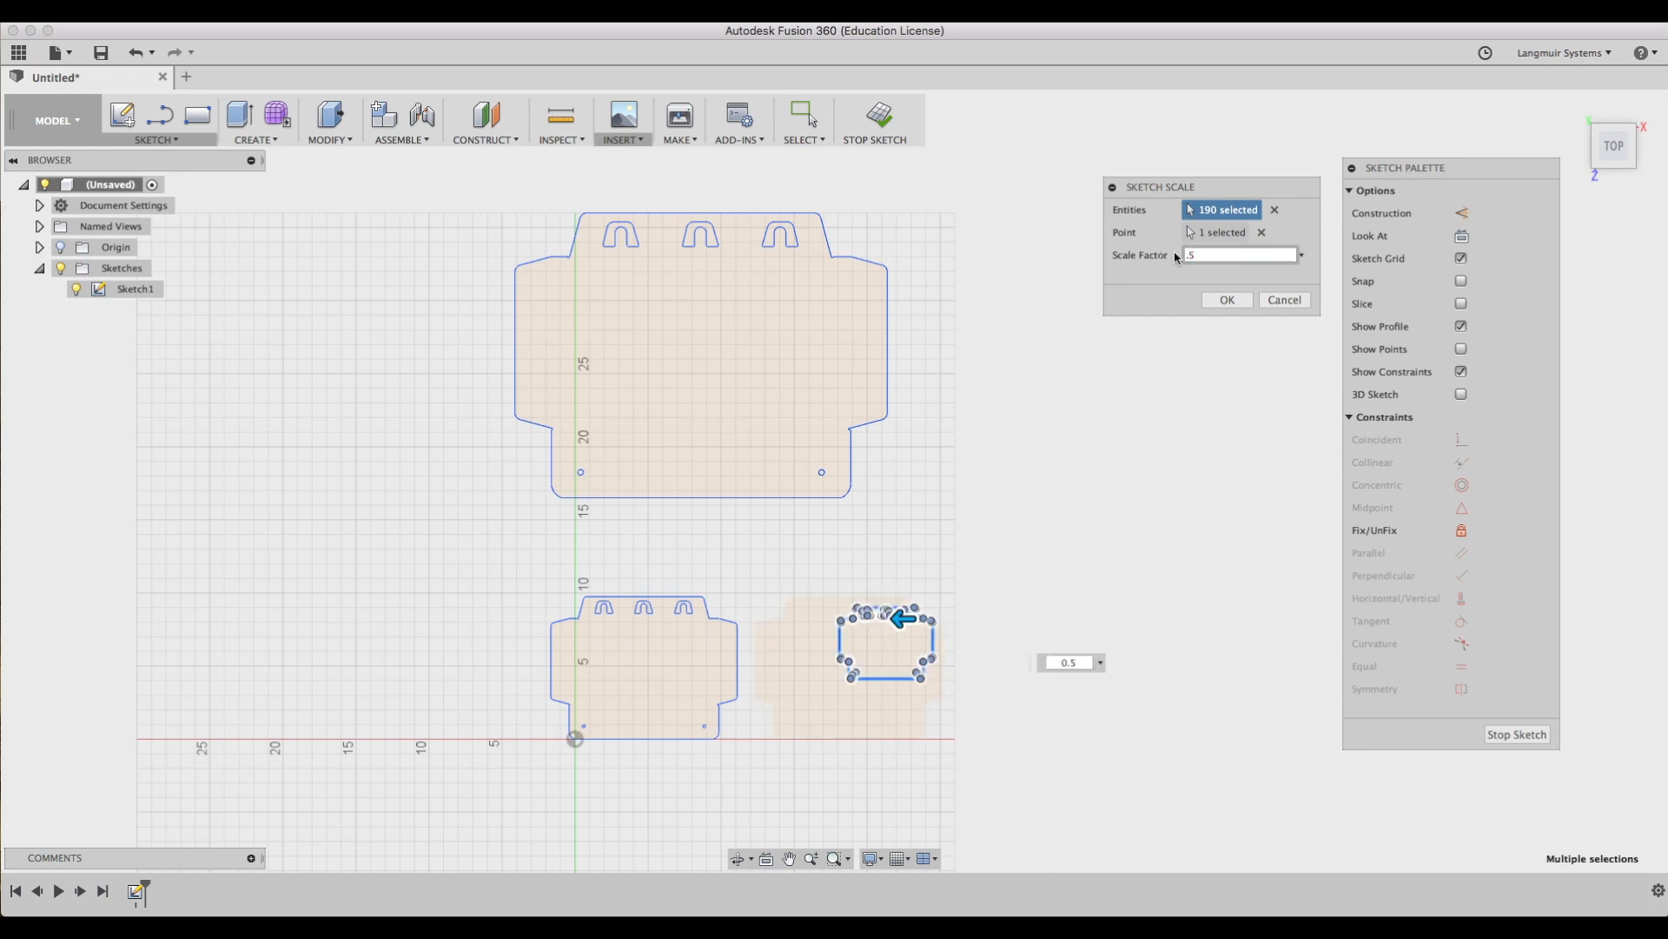
{"action": "key", "text": "Return"}
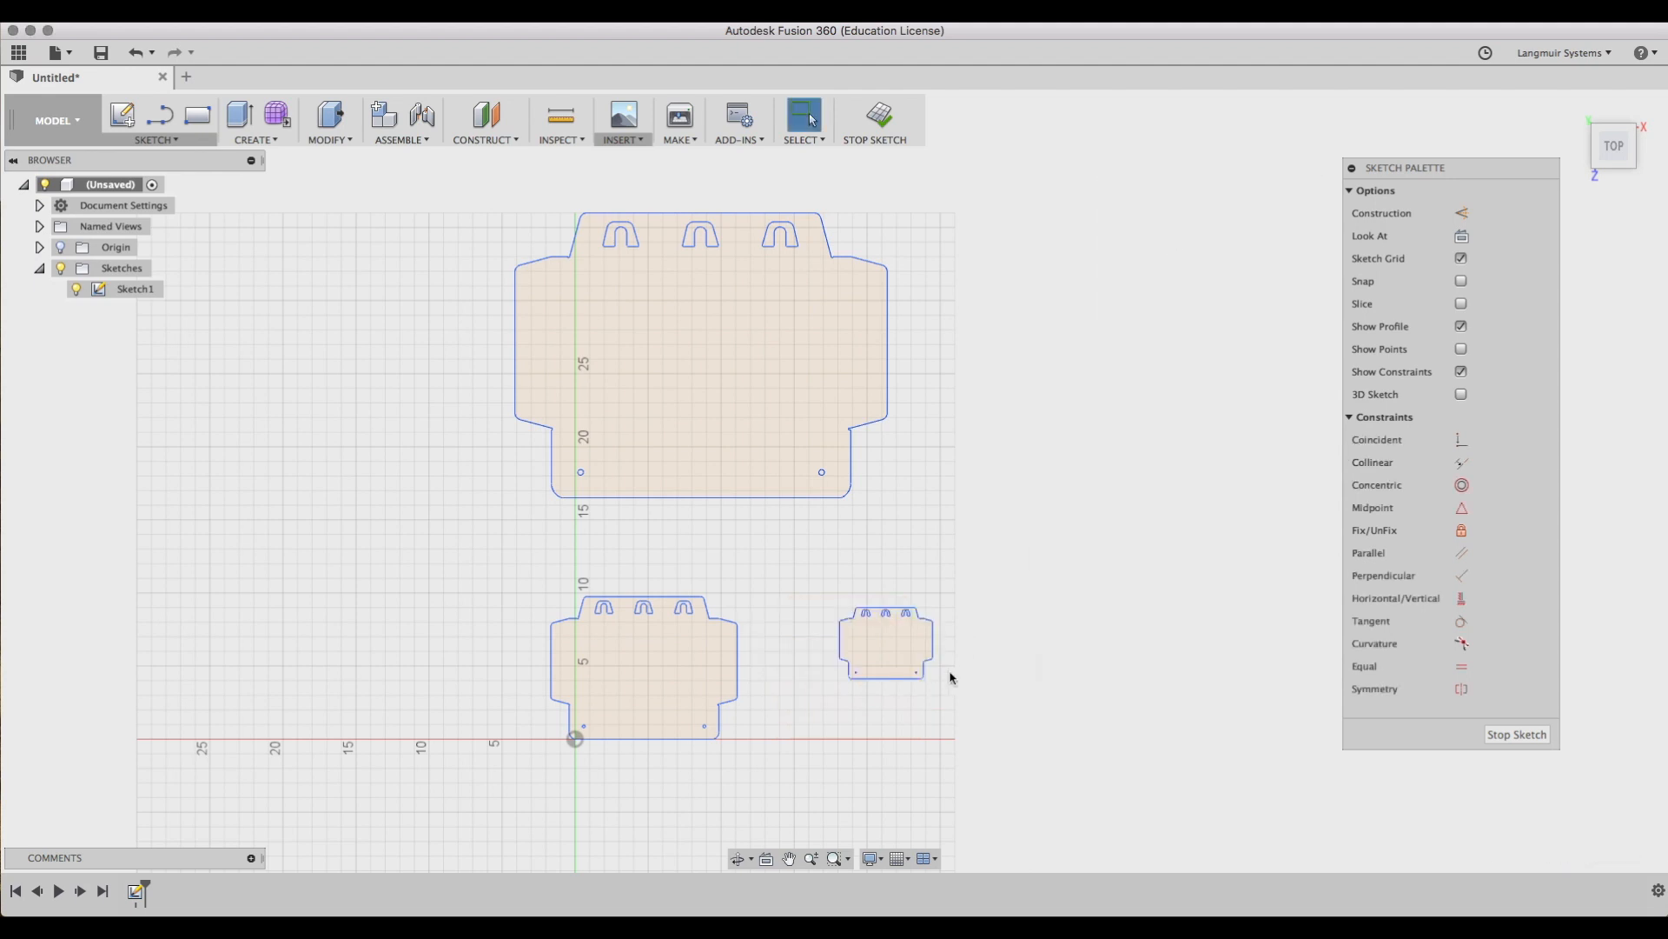
Copy the scaled-down outline and paste the duplicate between the upper and lower outlines.
{"action": "left_click_drag", "start_coordinate": [817, 589], "coordinate": [943, 686]}
{"action": "key", "text": "super+c"}
{"action": "key", "text": "super+v"}
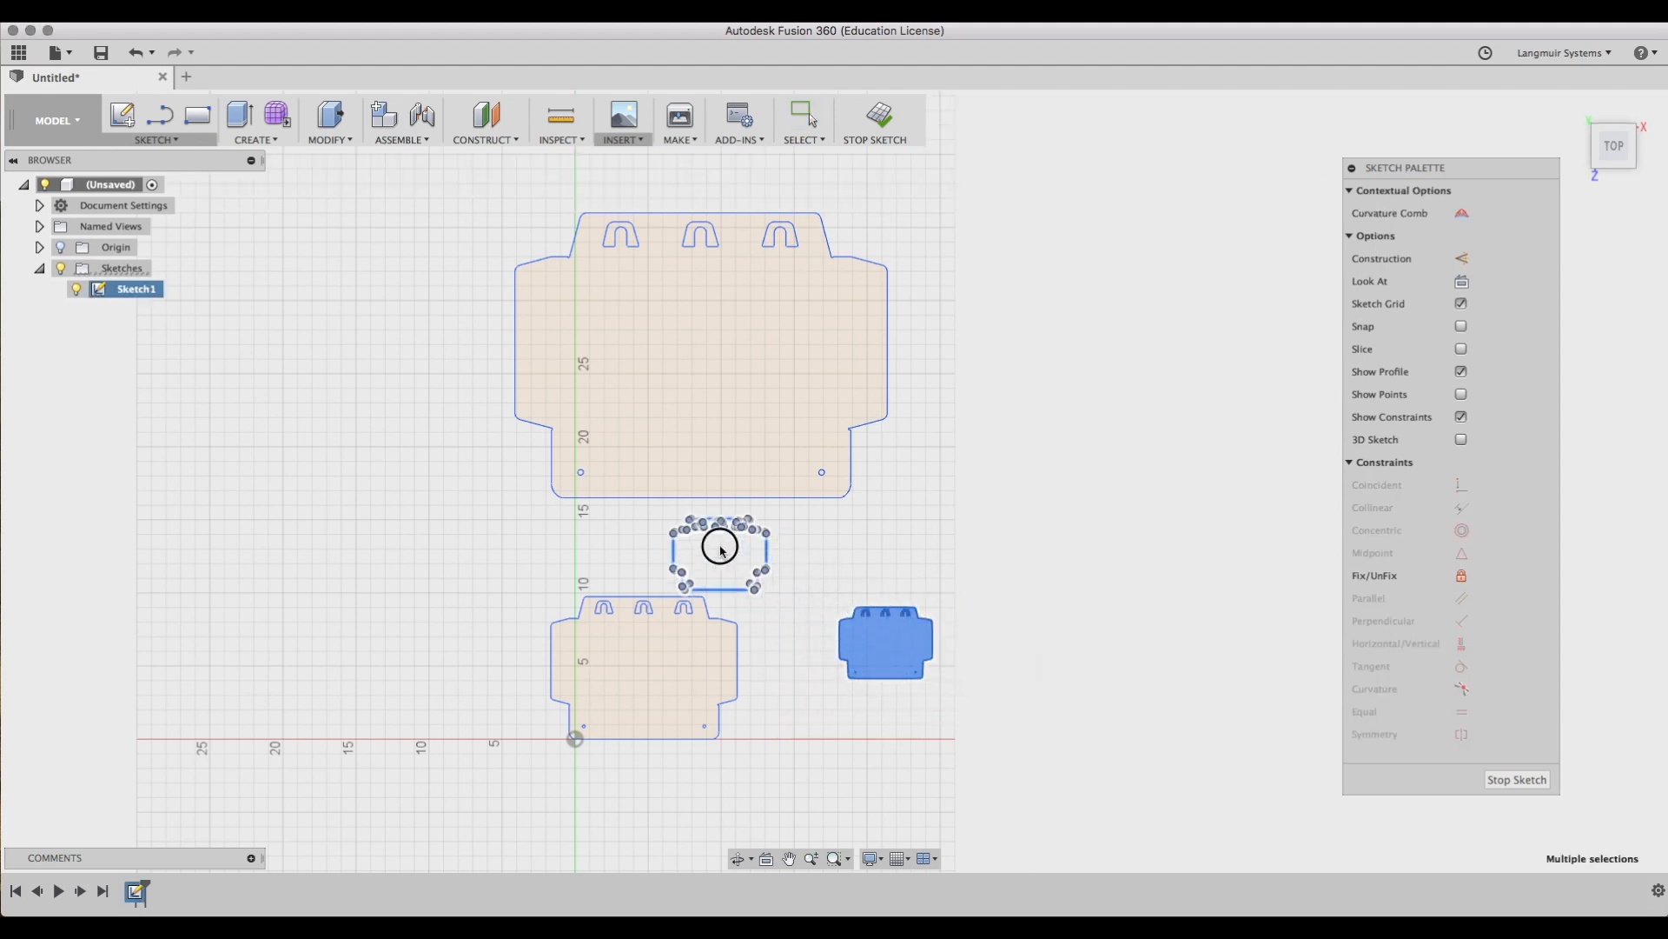
{"action": "key", "text": "Return"}
Stop the sketch to exit sketch editing.
{"action": "scroll", "coordinate": [639, 540], "scroll_direction": "up", "scroll_amount": 5}
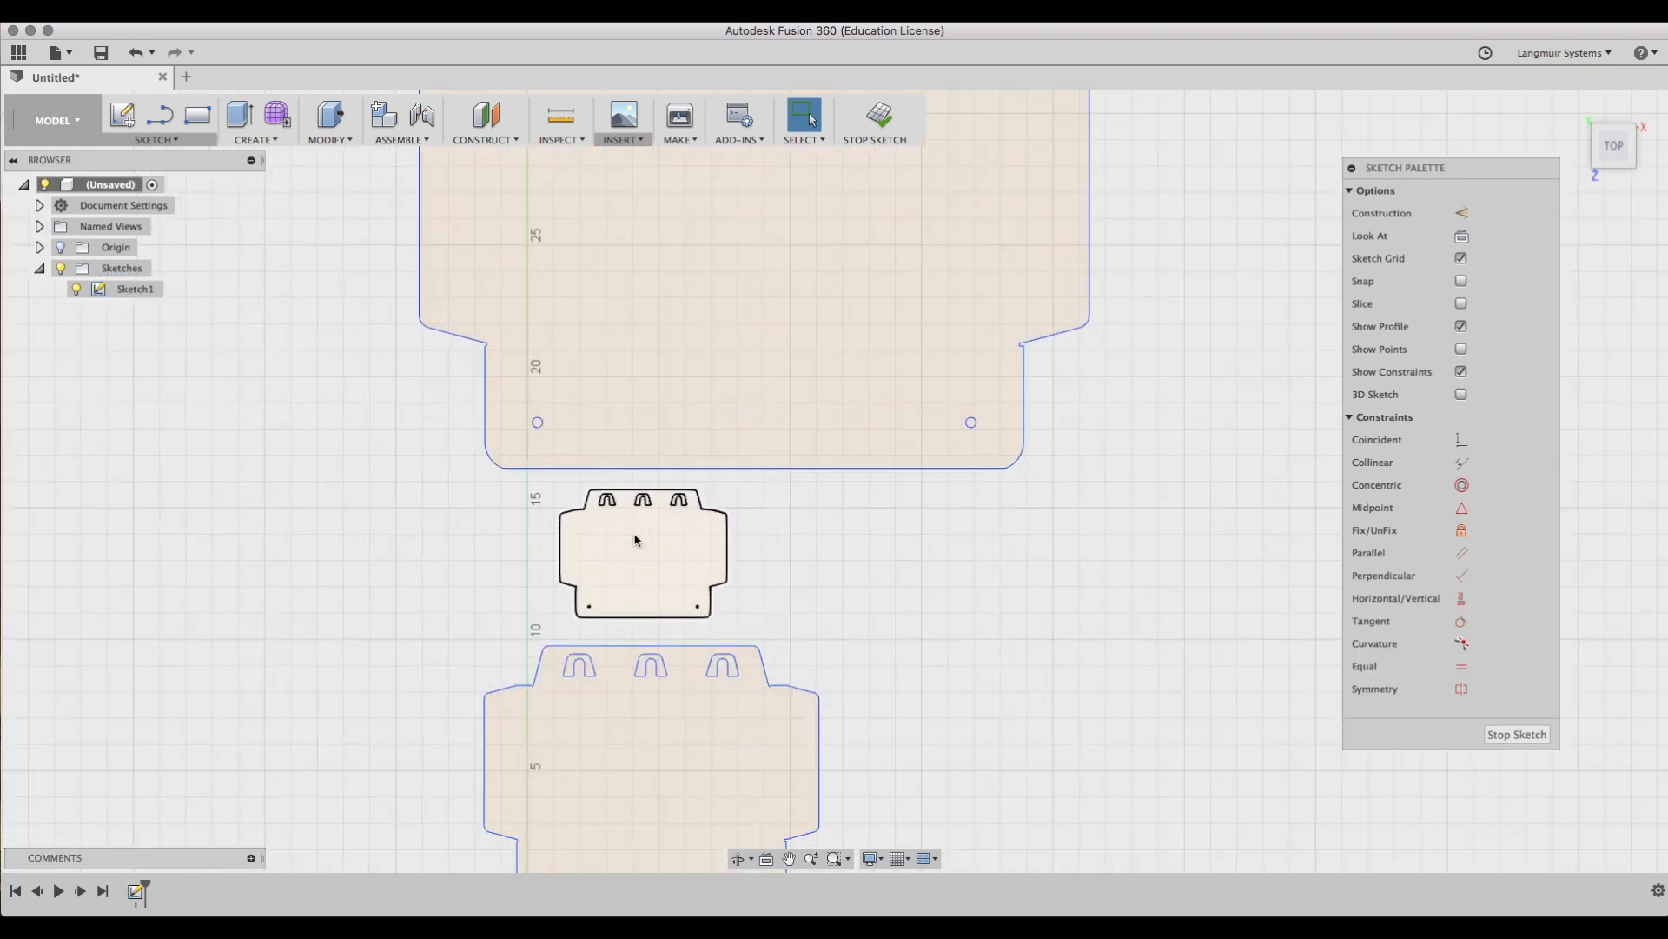
{"action": "scroll", "coordinate": [634, 540], "scroll_direction": "down", "scroll_amount": 5}
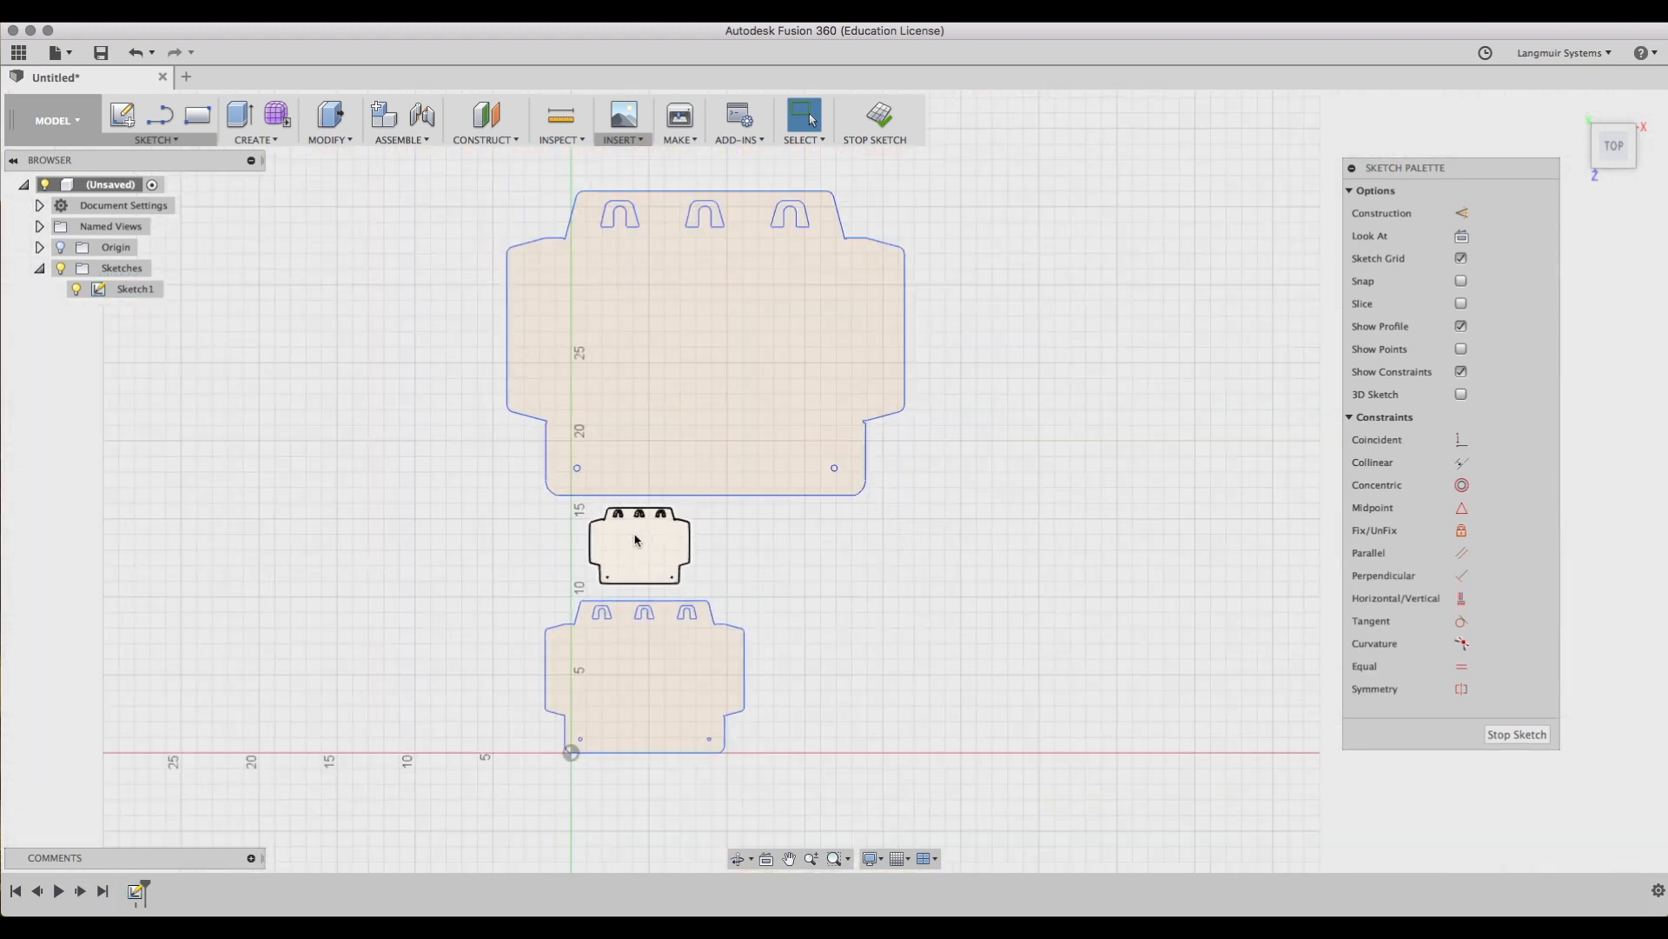
{"action": "left_click", "coordinate": [876, 117]}
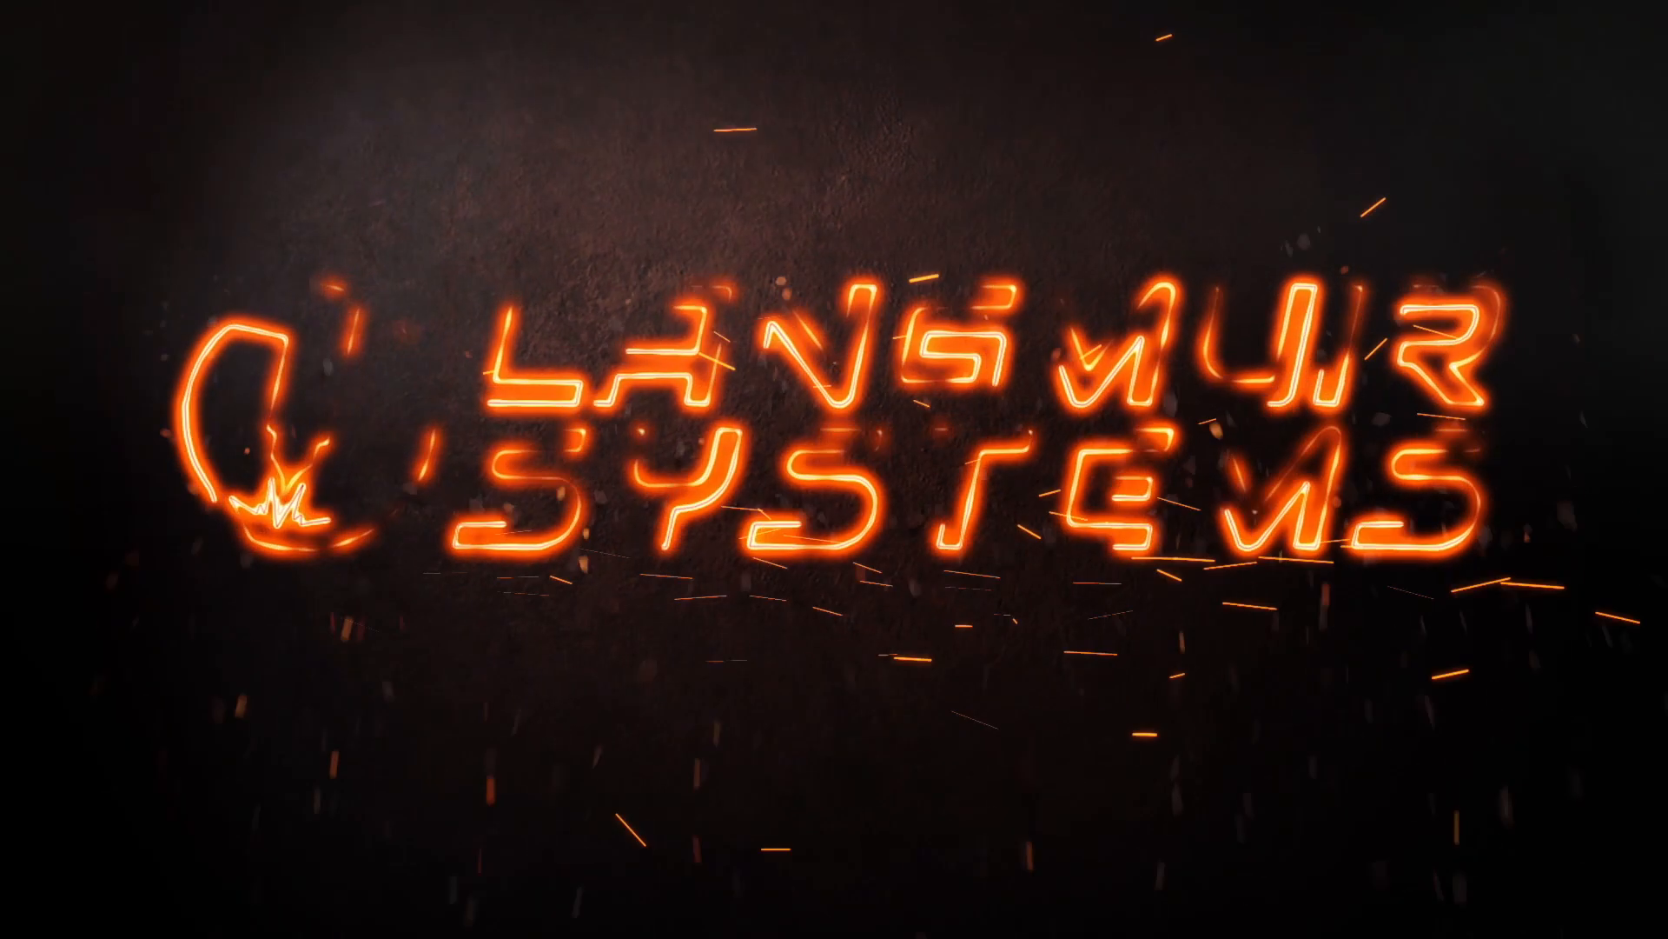